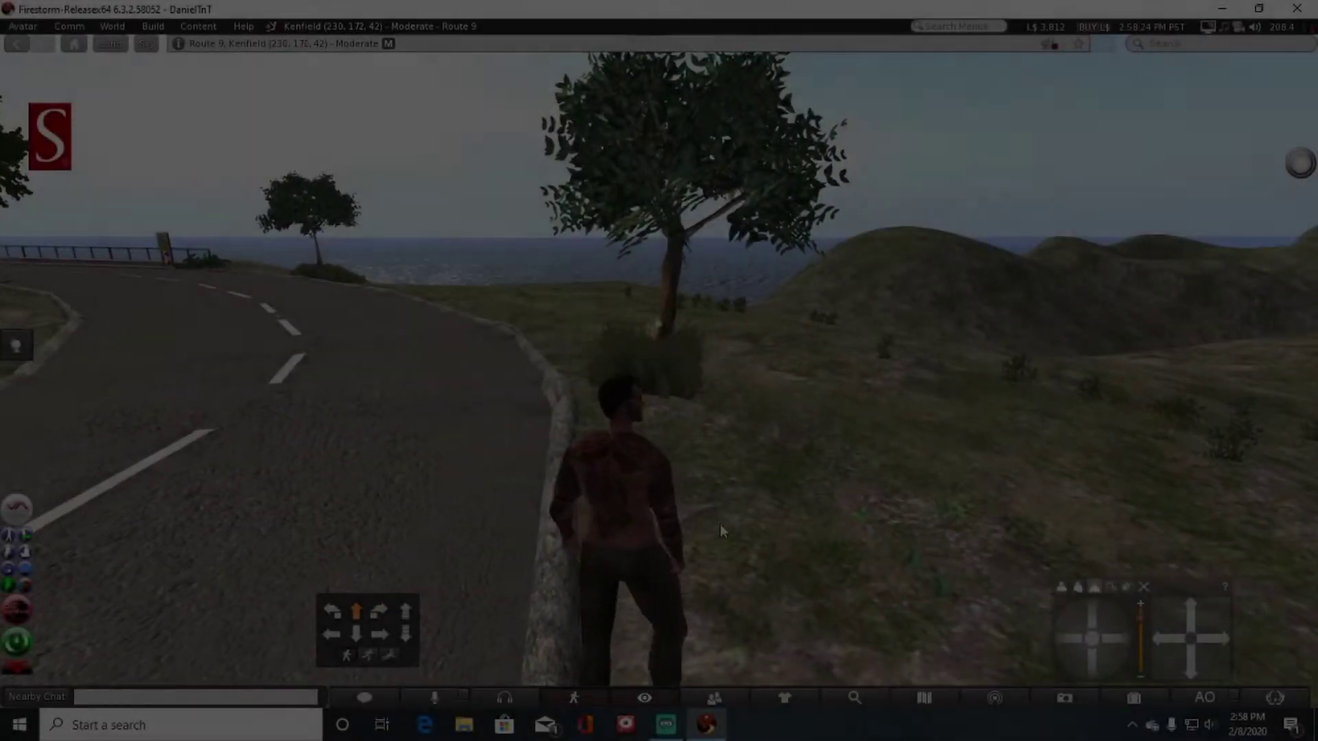
# Step: Walk along Route 9 in Kenfield and dismiss the group invitation notice
pyautogui.press('Left')
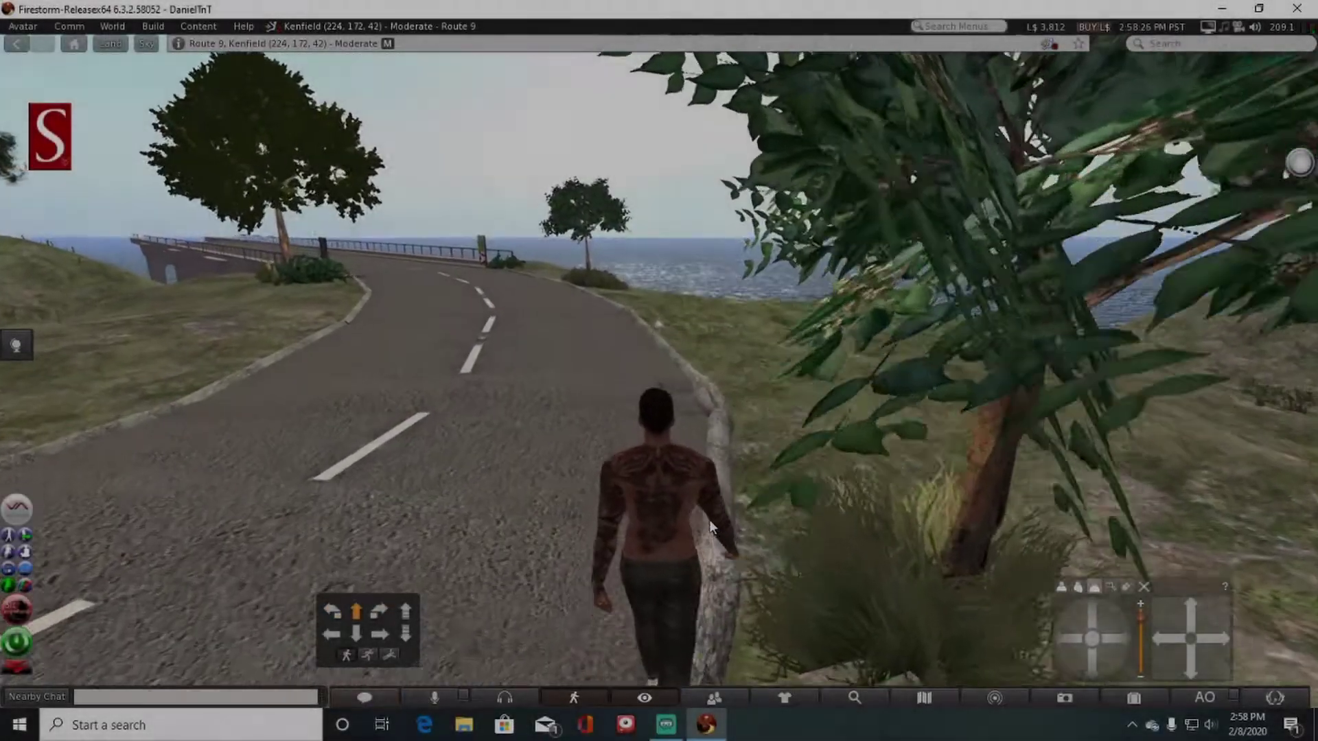
pyautogui.press('Right')
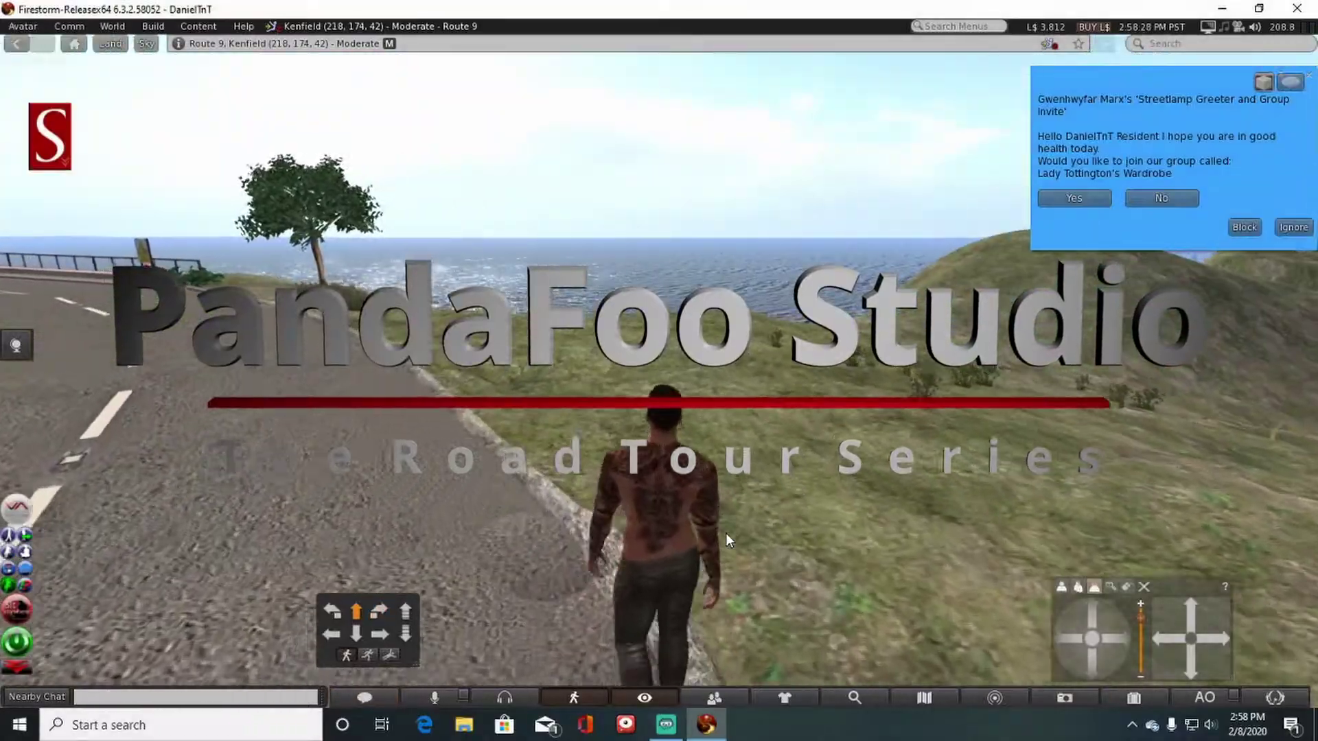
pyautogui.press('Left')
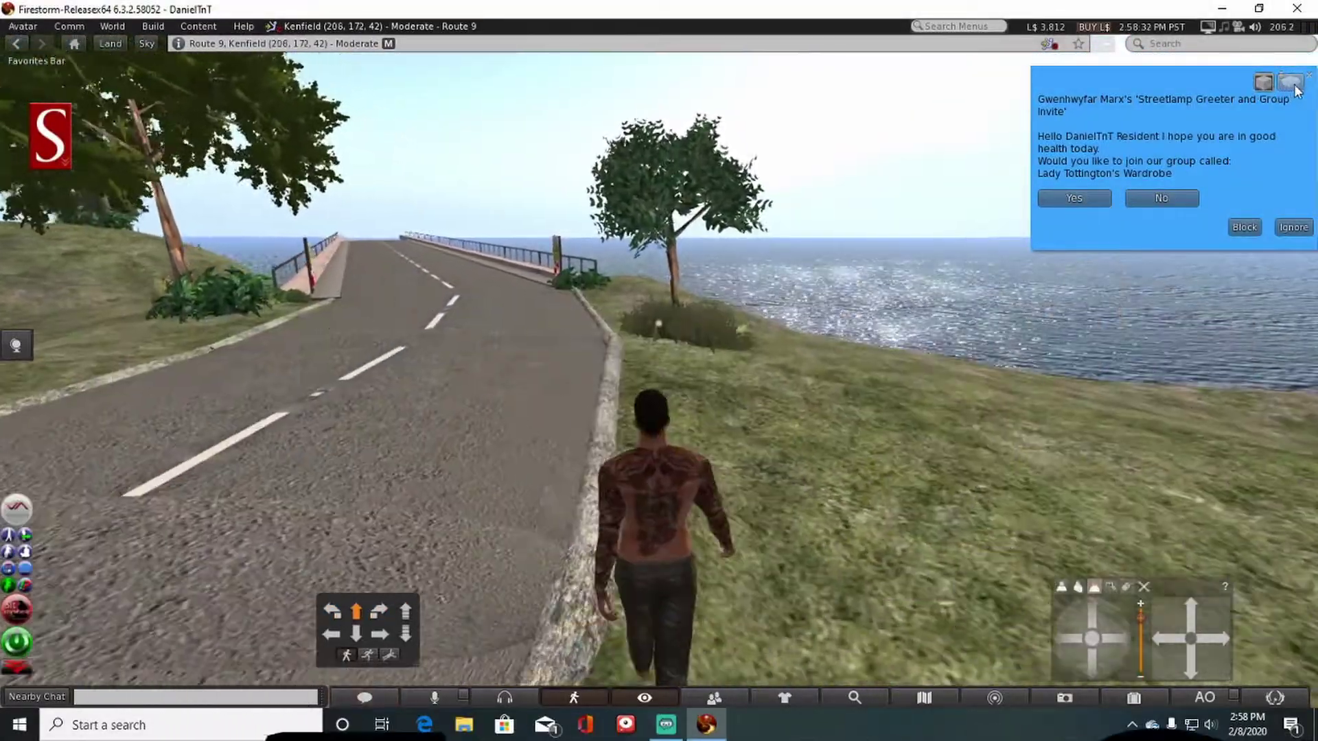
pyautogui.click(1270, 91)
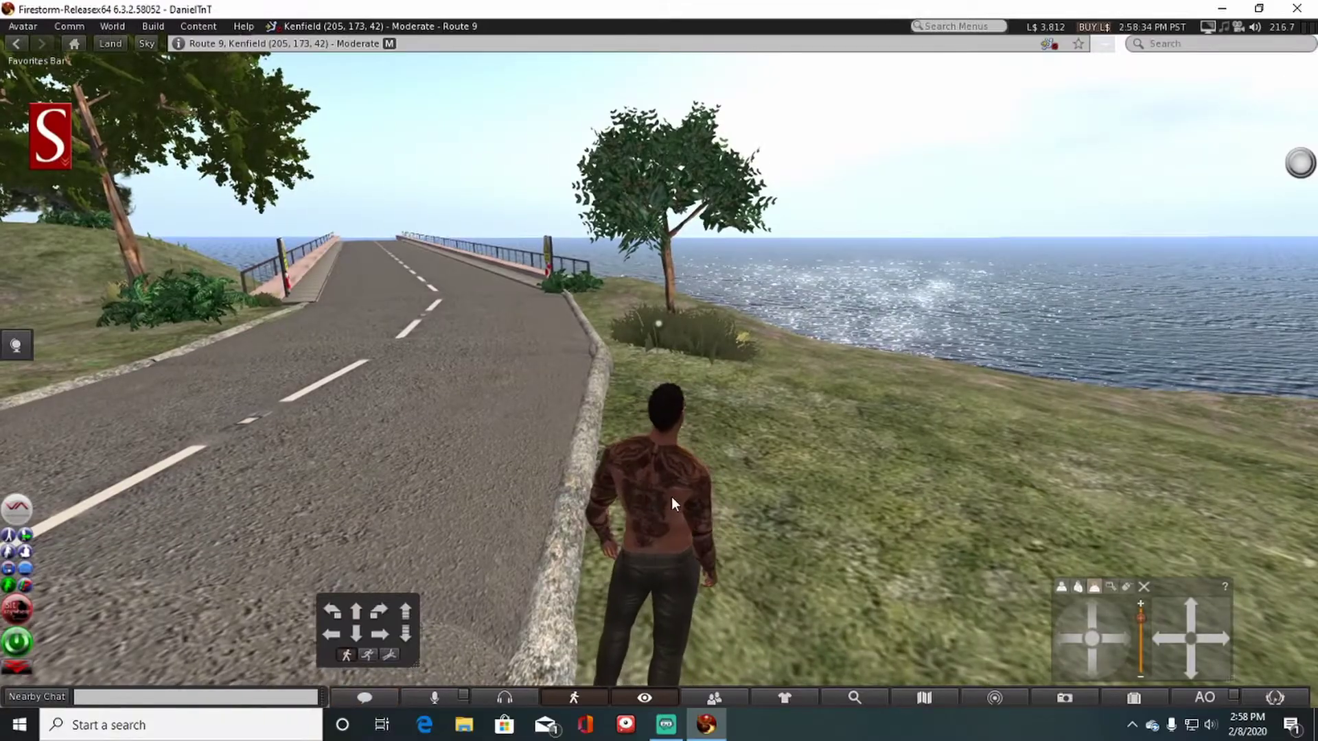
# Step: Walk on along the coastal road to the seaside railing and warning sign
pyautogui.press('Up')
pyautogui.press('Left')
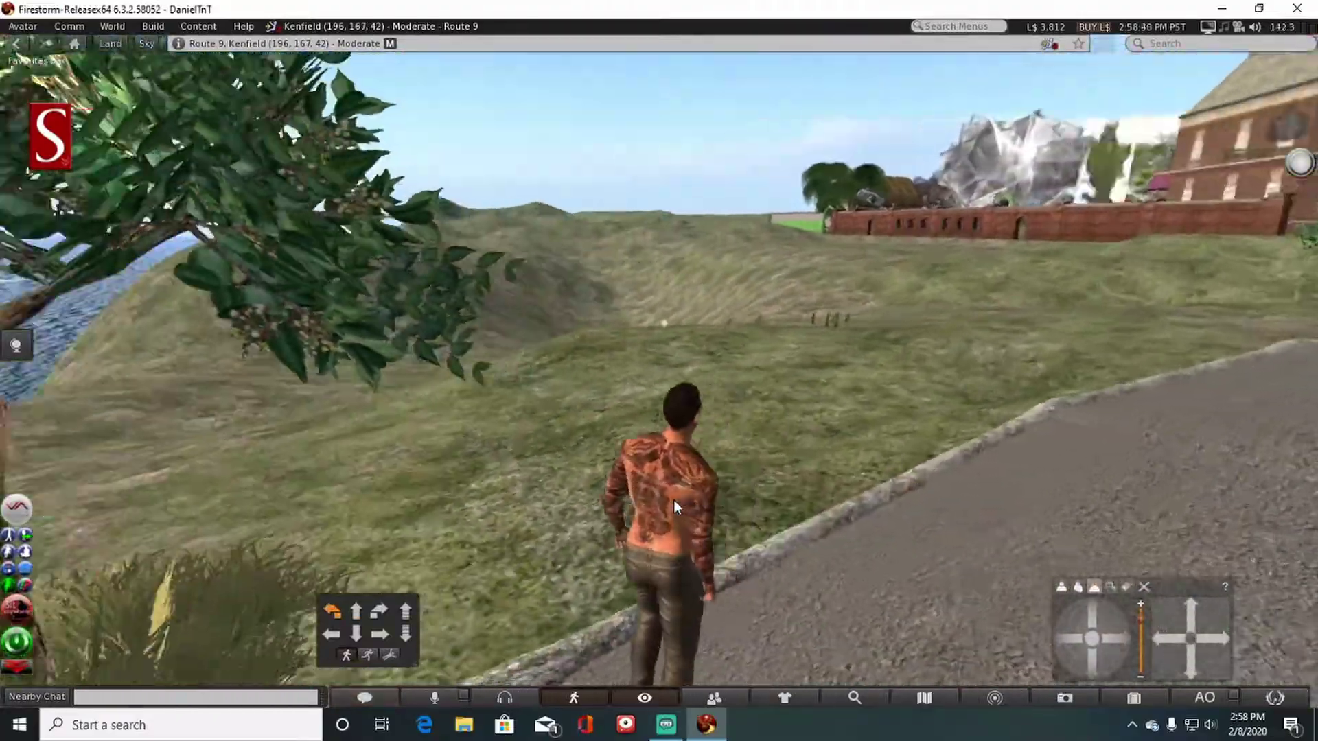
pyautogui.press('Up')
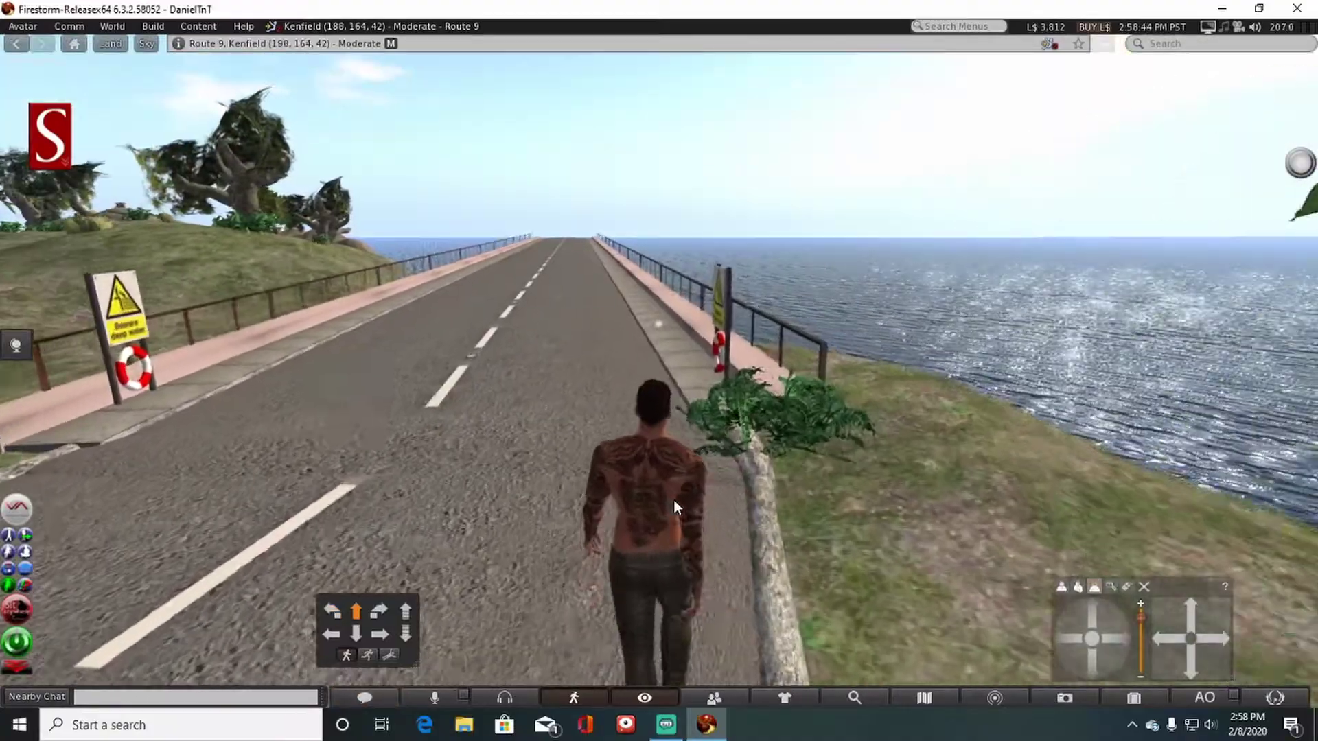
pyautogui.press('Right')
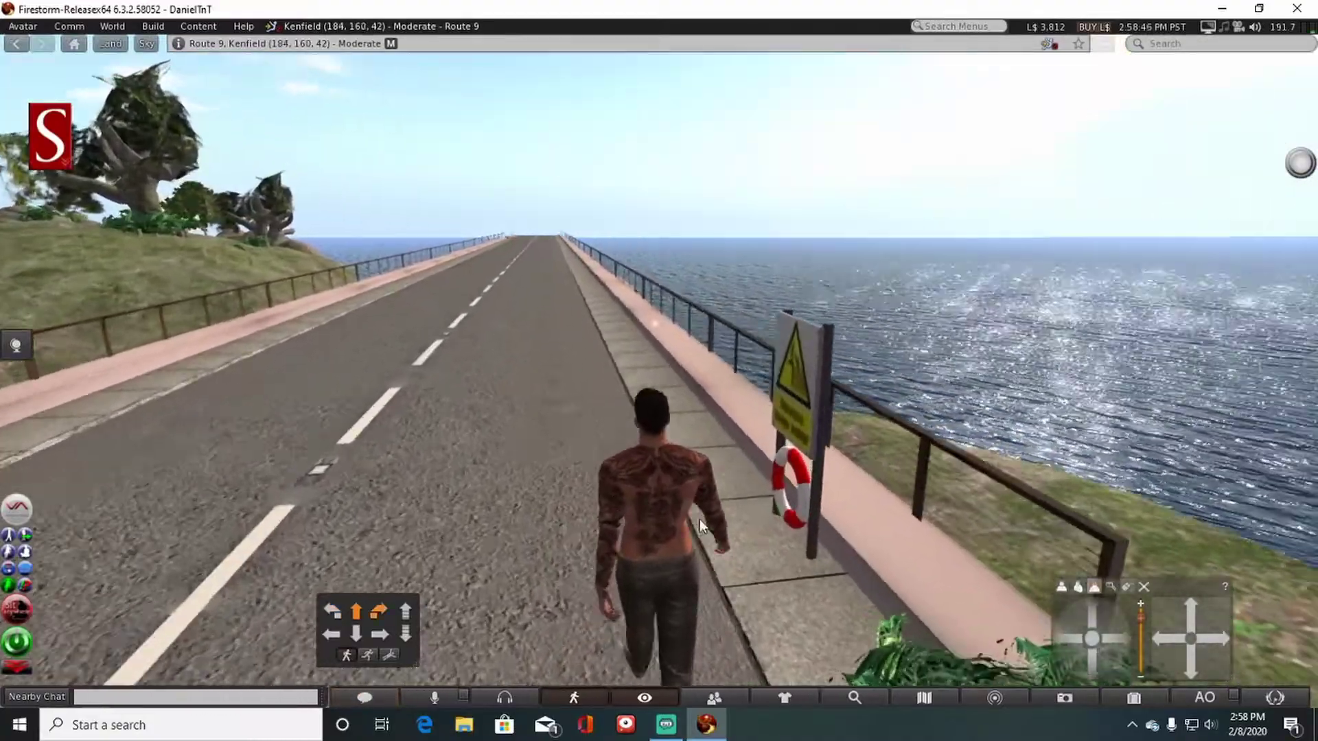
pyautogui.press('Left')
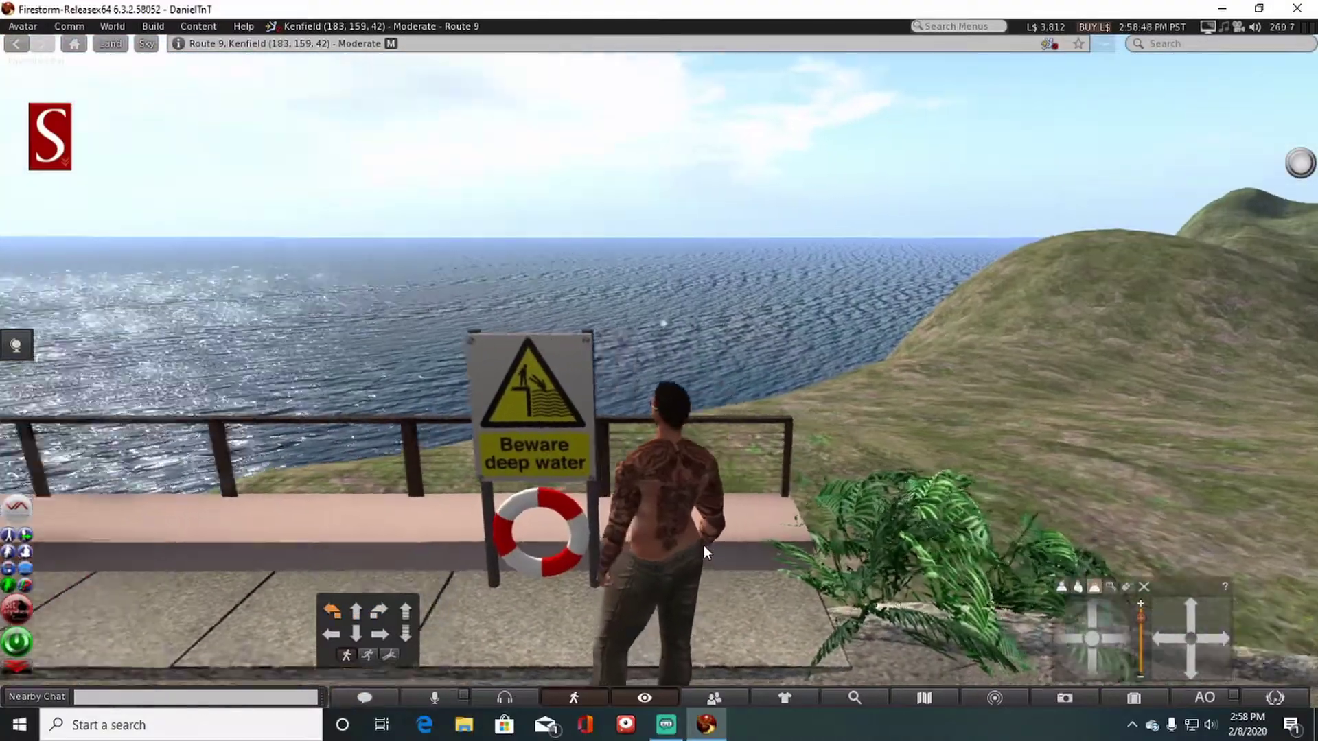
pyautogui.press('Up')
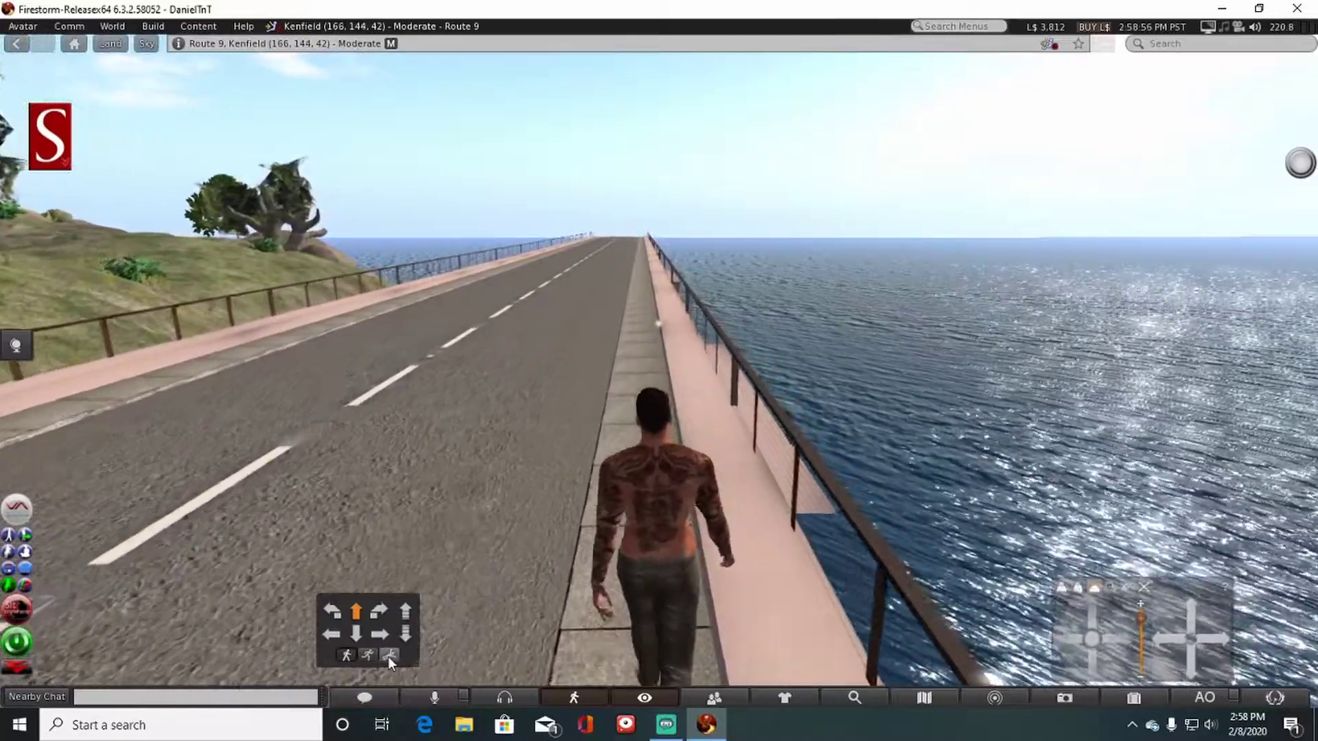
# Step: Take off, climb higher, and turn from the open sea to face along the bridge
pyautogui.click(388, 655)
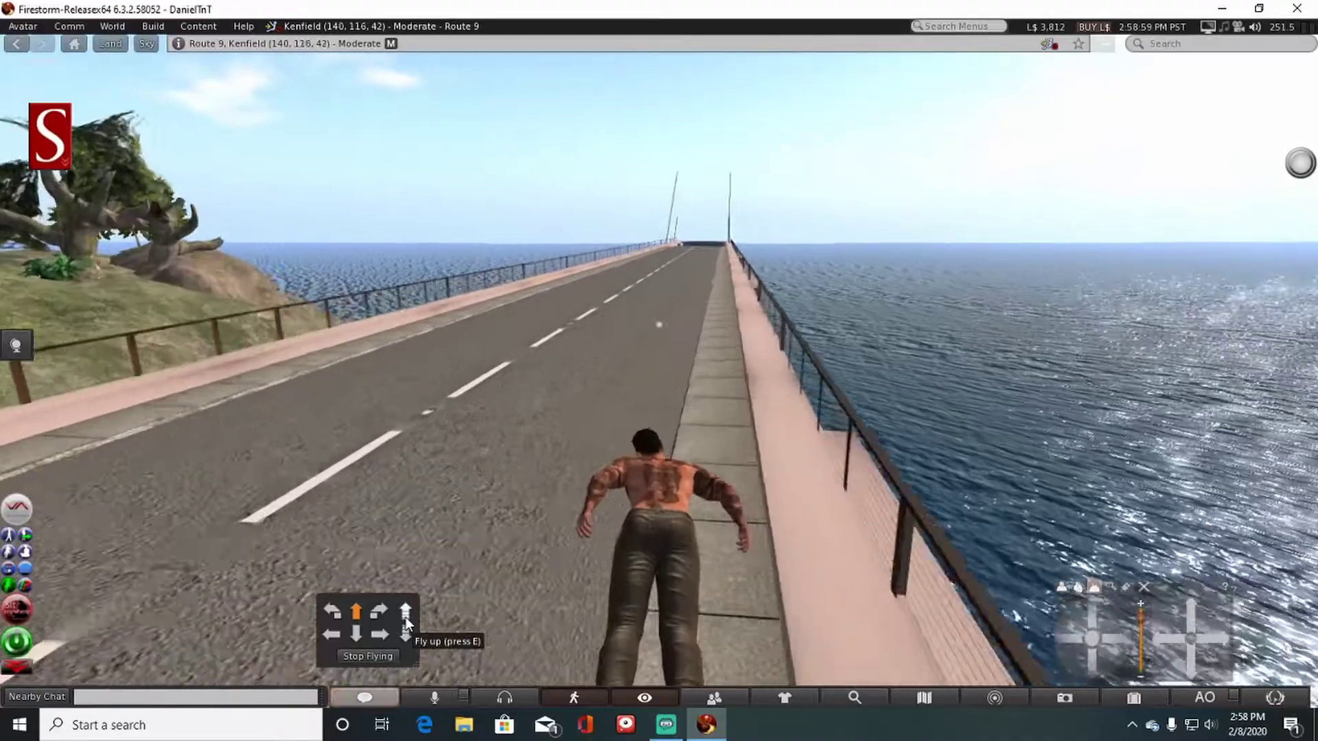
pyautogui.click(405, 620)
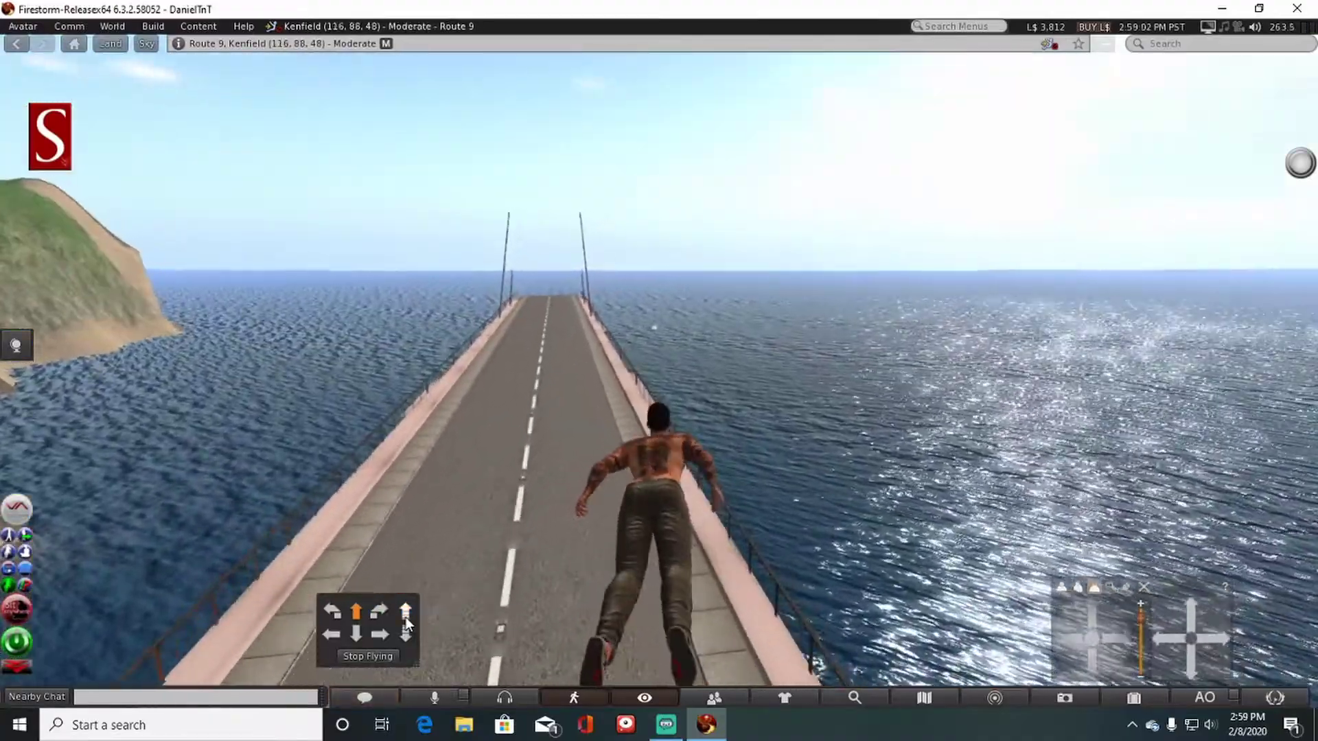
pyautogui.press('Left')
pyautogui.press('Right')
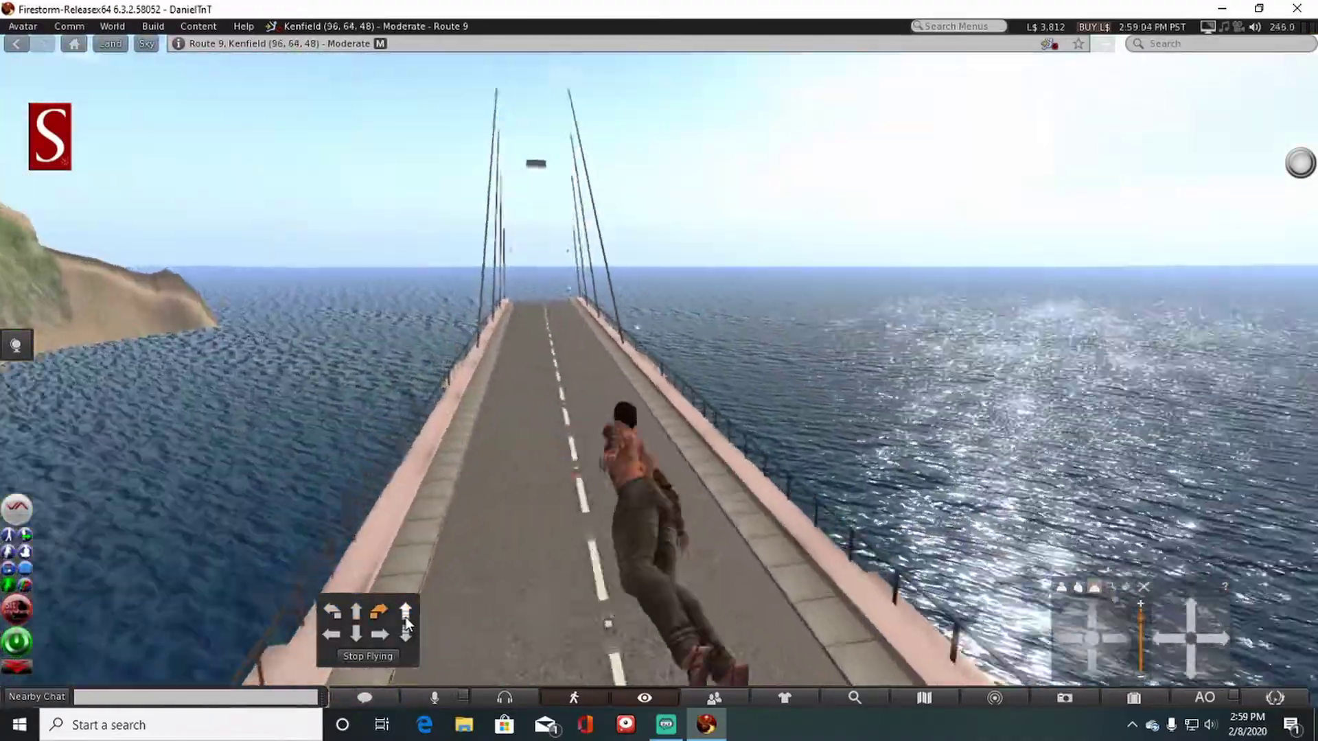
pyautogui.press('Left')
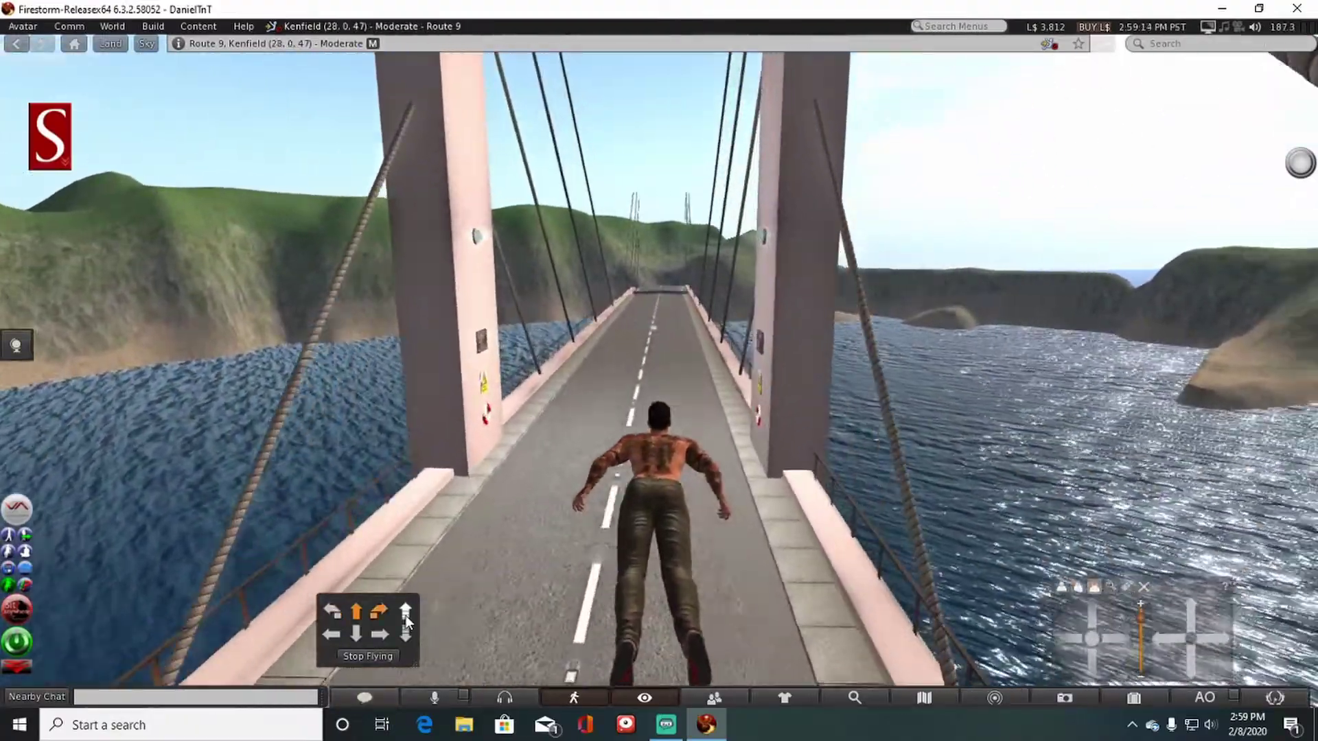
# Step: Fly along the suspension bridge into Lordshore and hover near the far tower
pyautogui.press('Up')
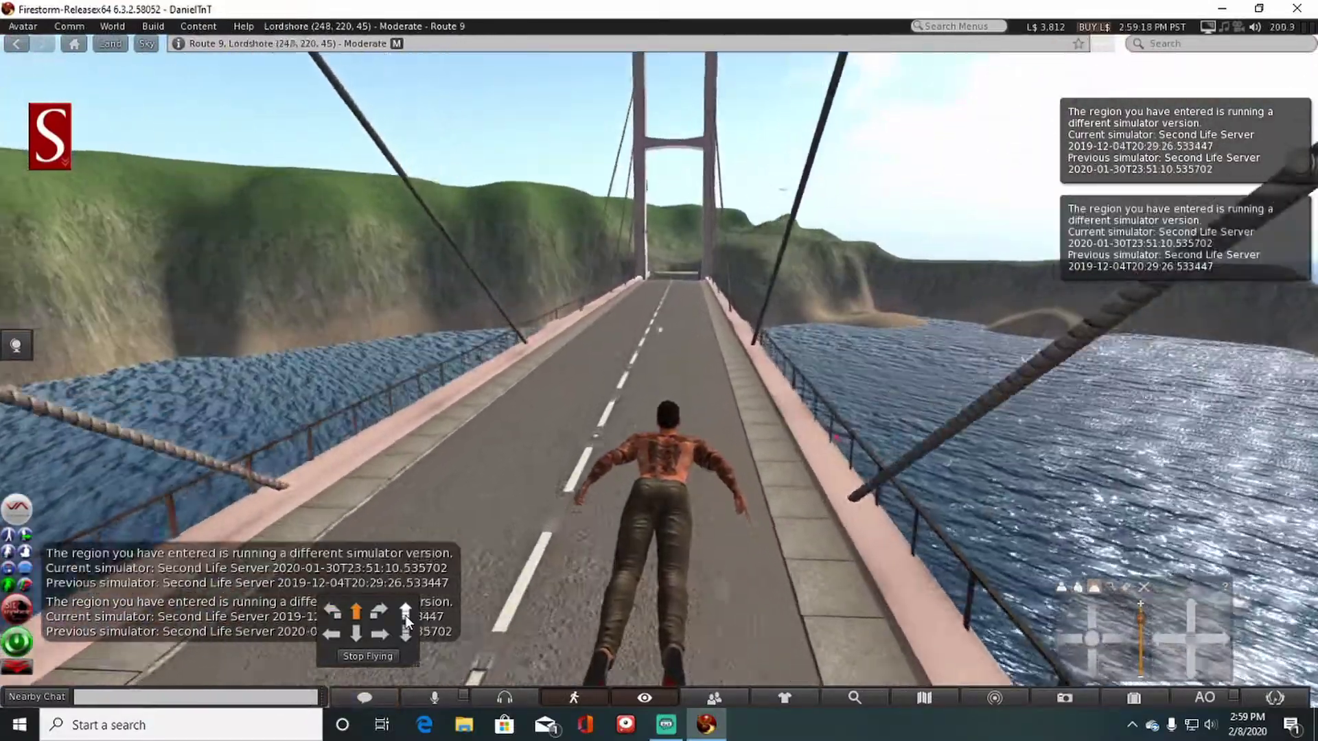
pyautogui.press('Up')
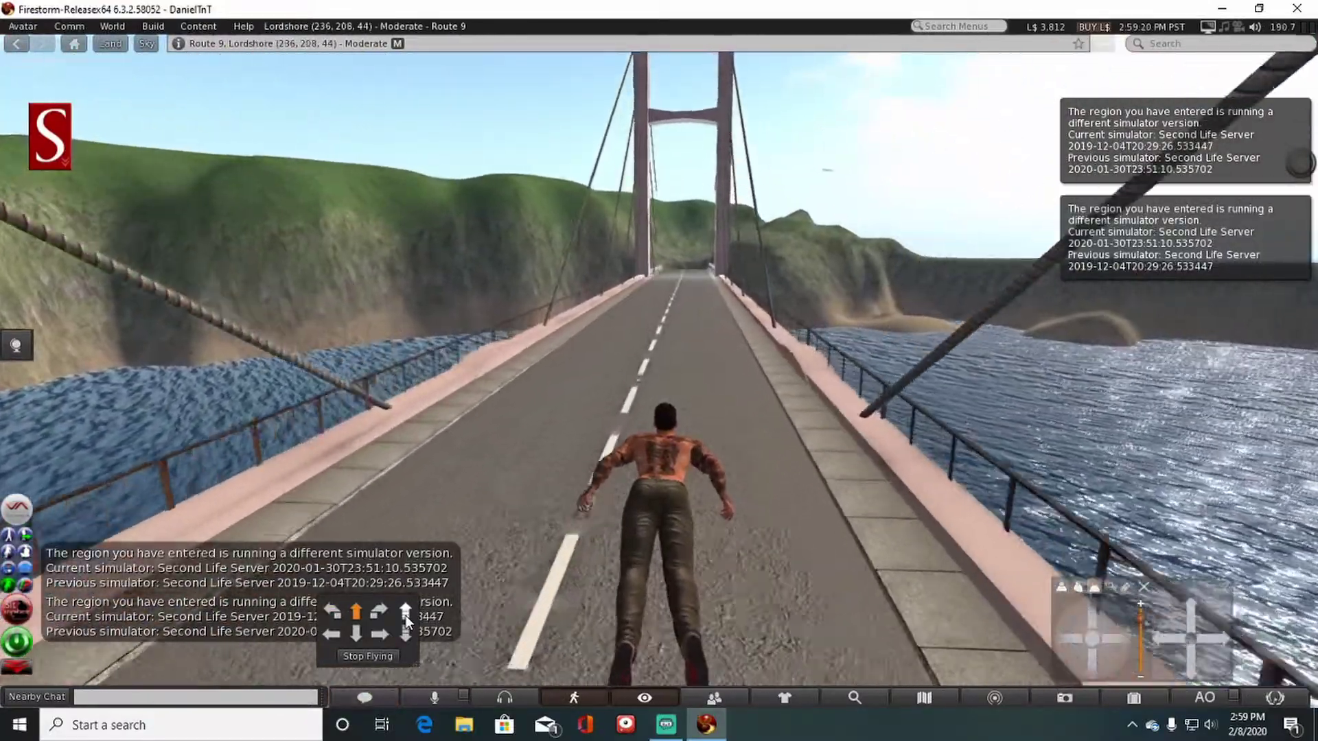
pyautogui.press('Up')
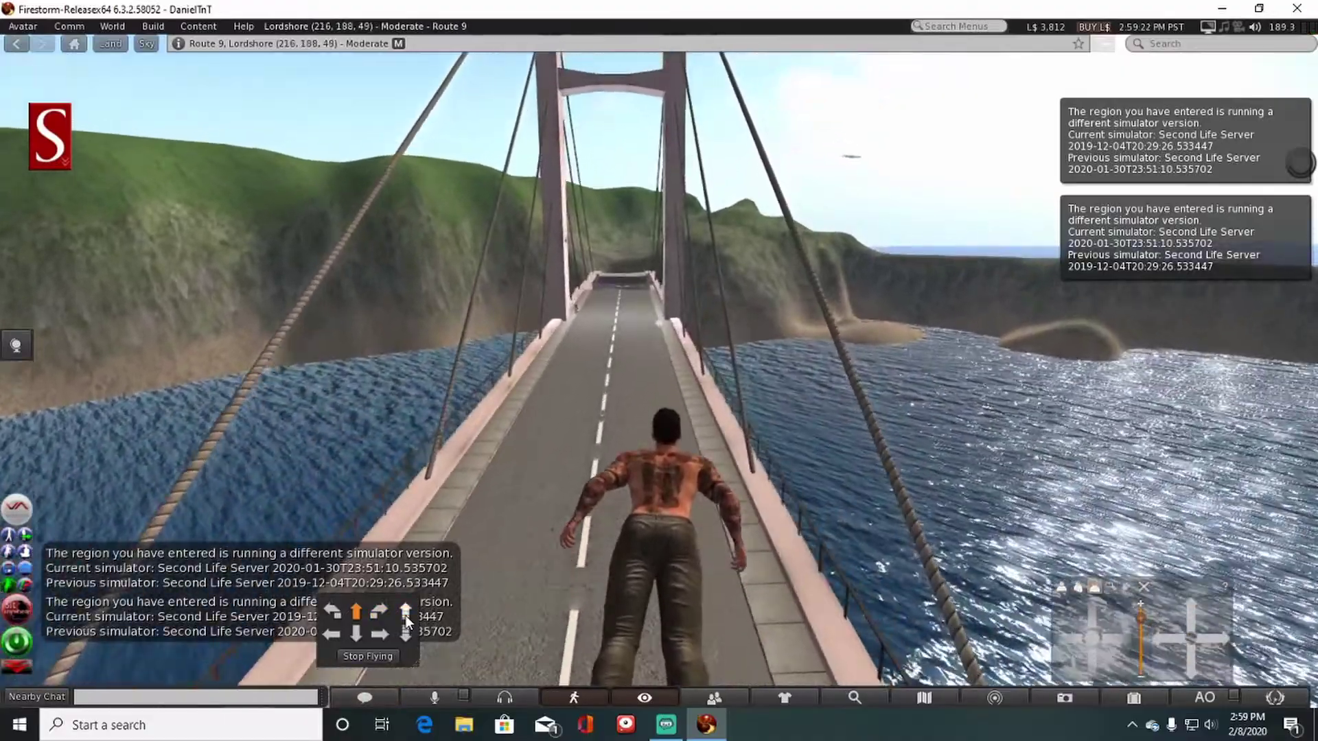
pyautogui.press('Up')
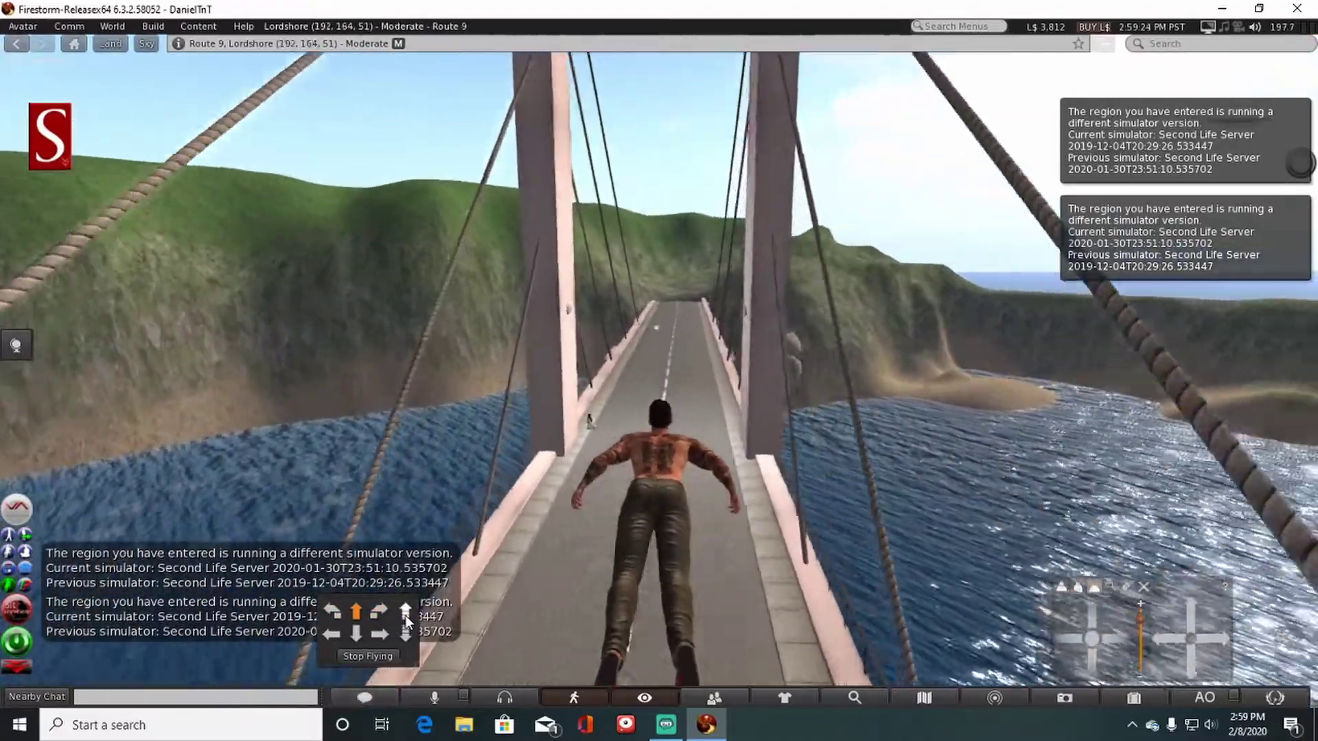
pyautogui.press('Up')
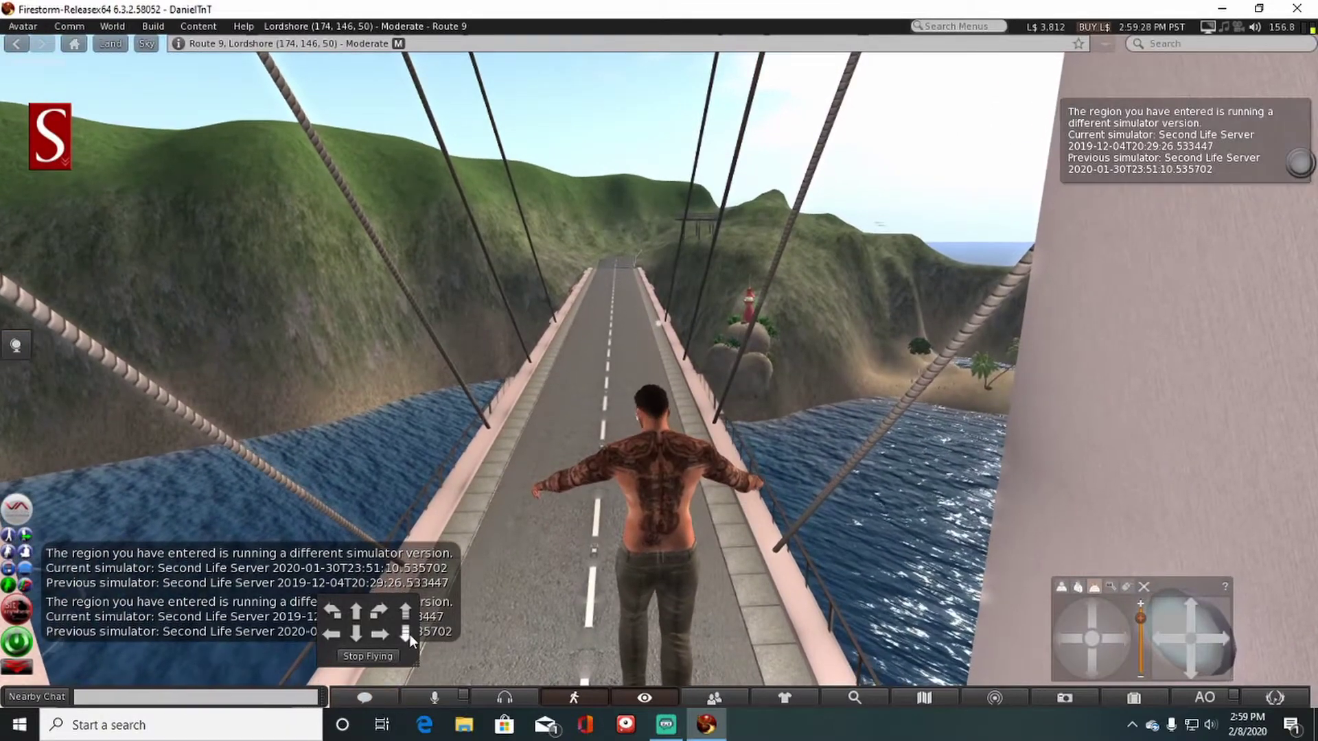
# Step: Land on the bridge deck, look at the deep-water warning pillar, then walk on toward Lordshore
pyautogui.click(409, 633)
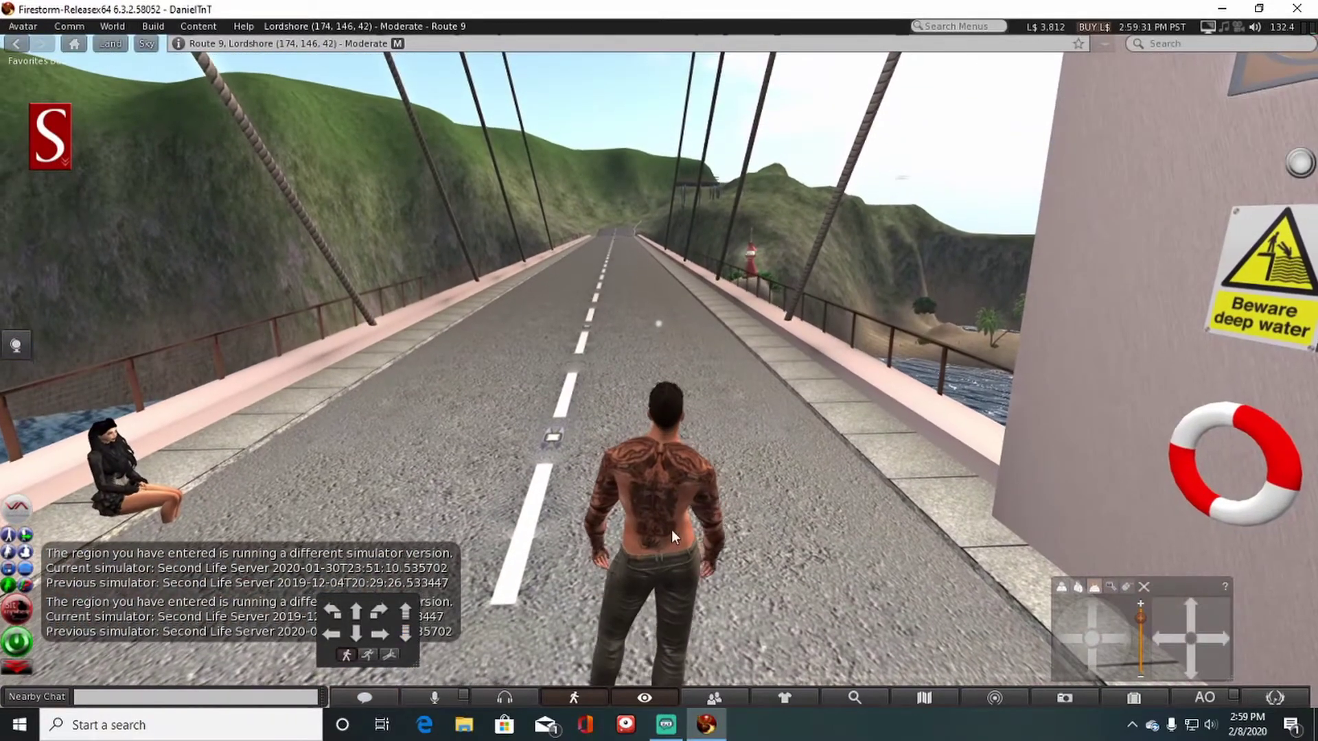
pyautogui.press('Left')
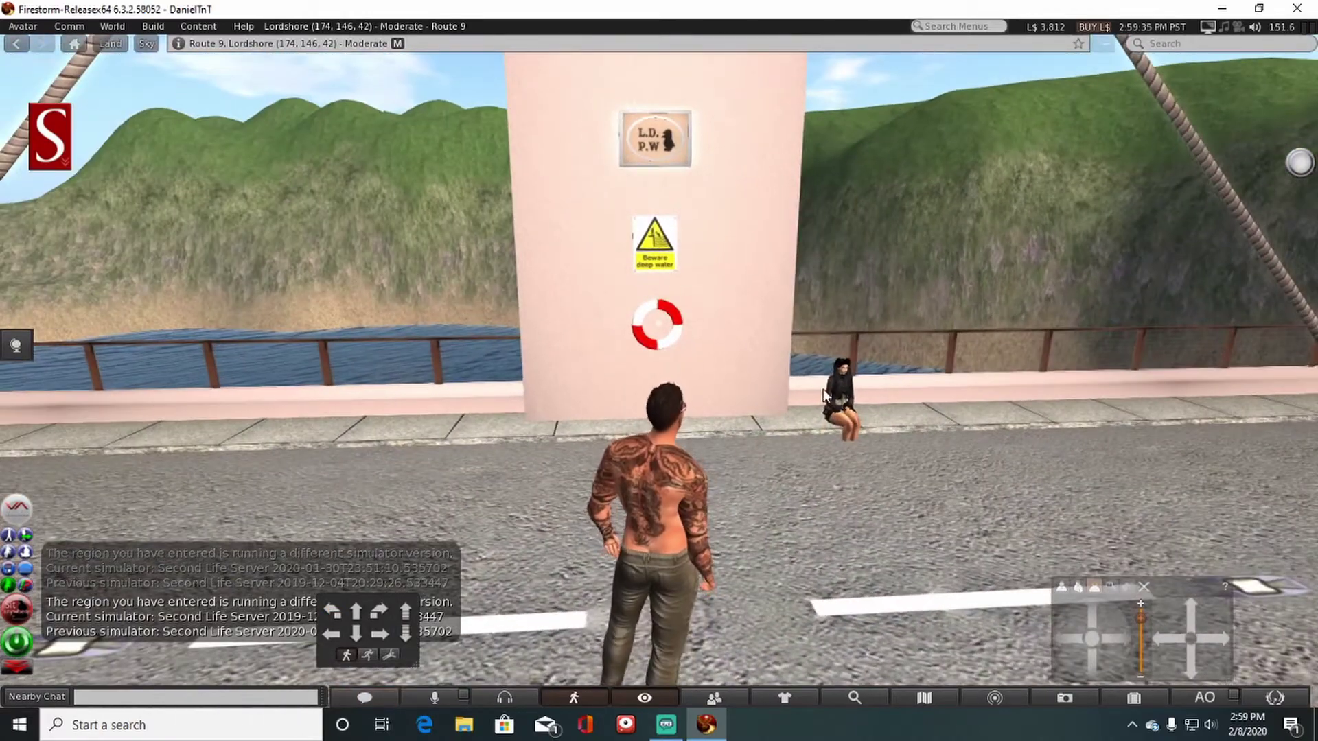
pyautogui.press('Left')
pyautogui.press('Right')
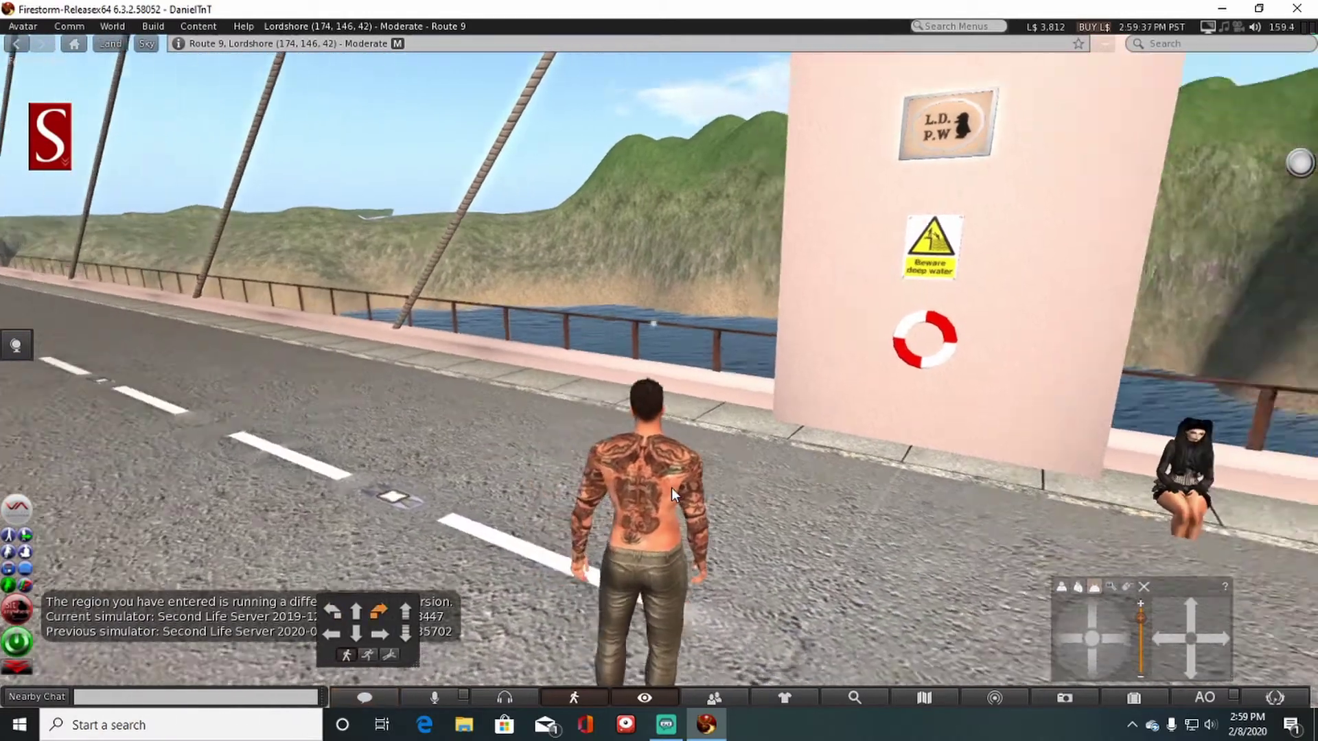
pyautogui.press('Right')
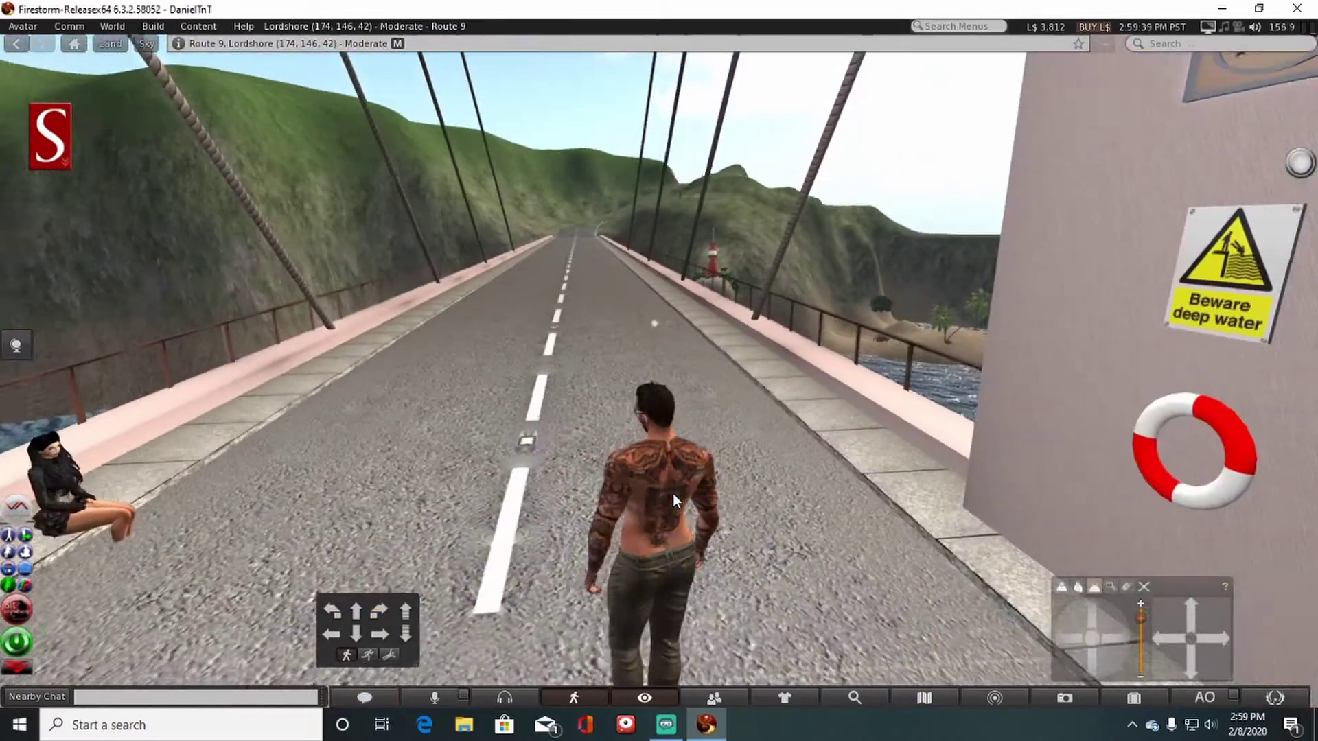
pyautogui.press('Up')
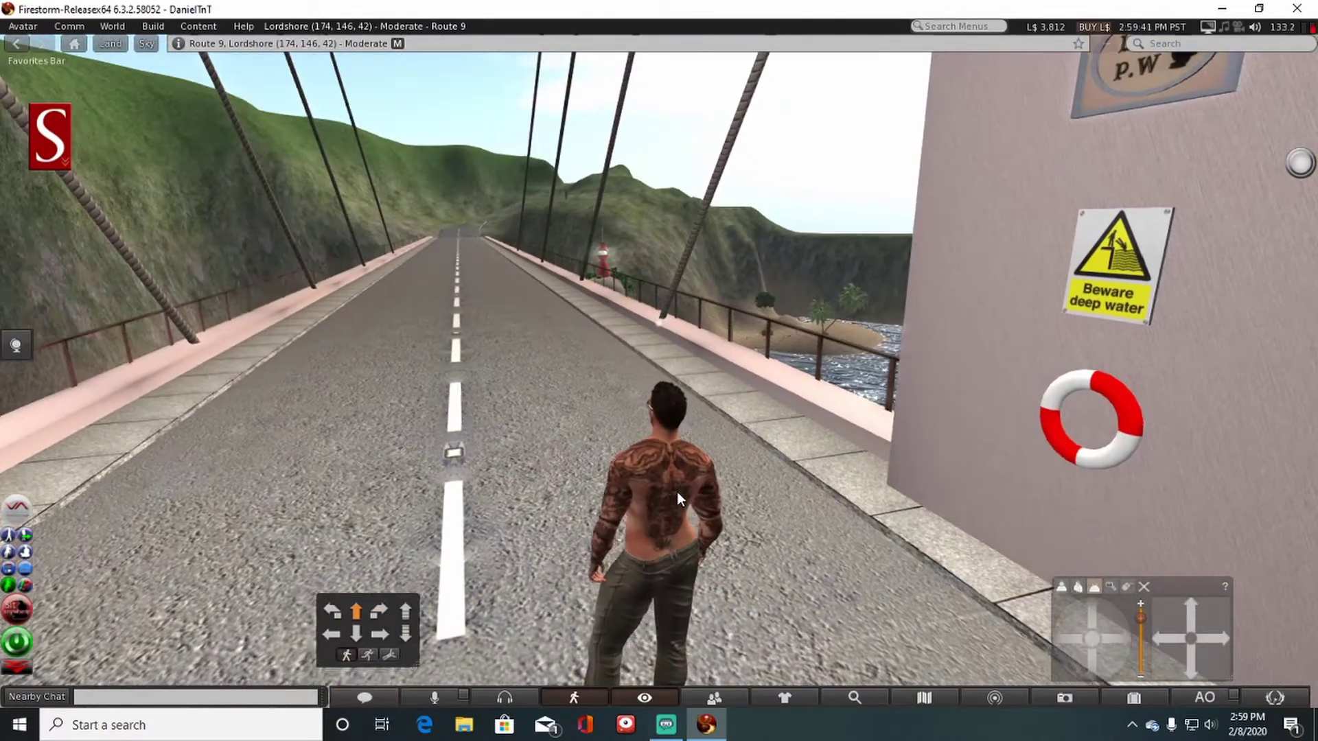
pyautogui.press('Left')
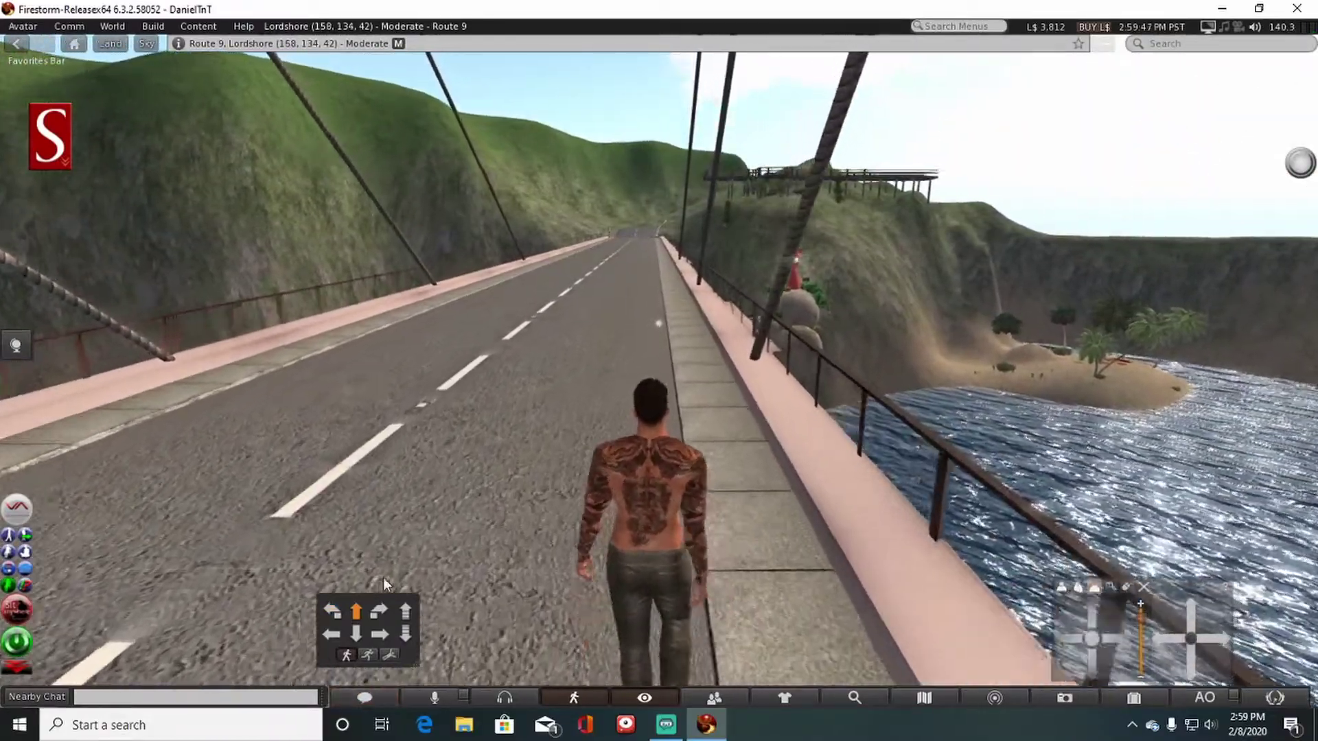
# Step: Fly up past the lighthouse over the hillside road and turn toward the wooden boardwalk
pyautogui.click(388, 656)
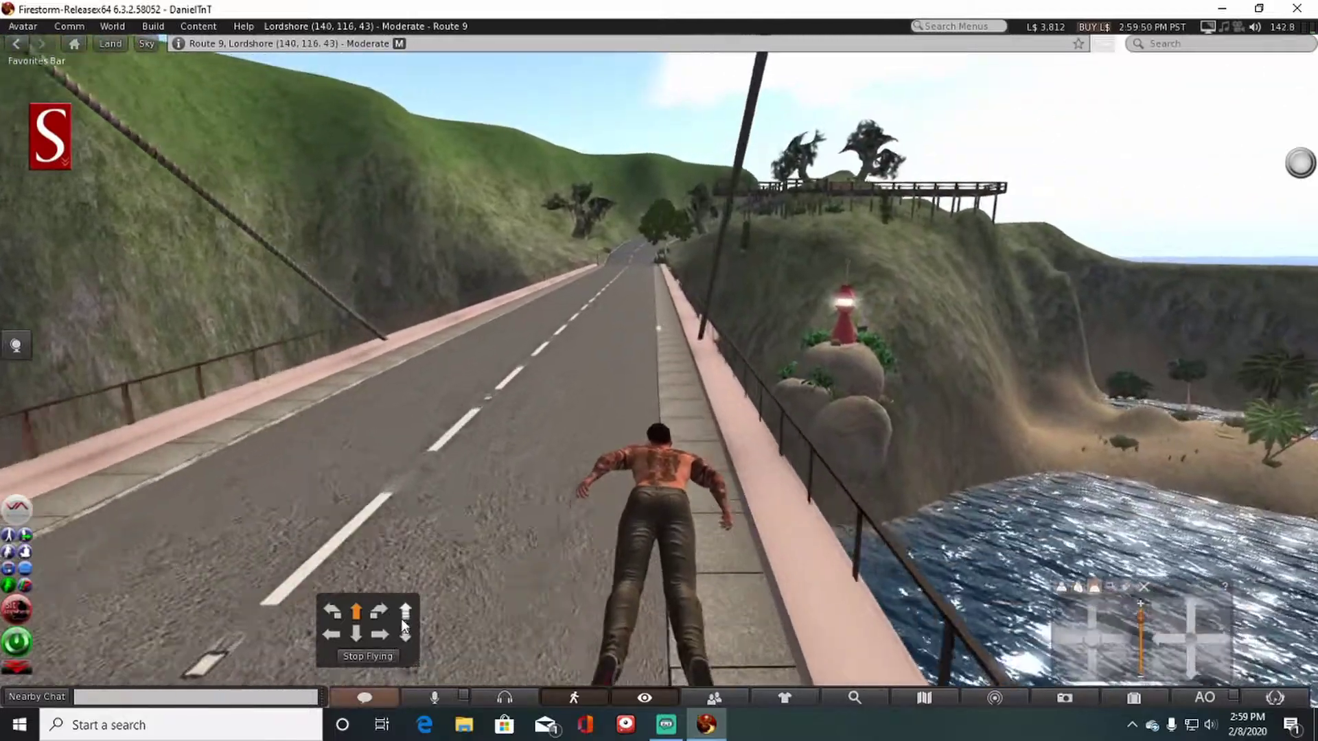
pyautogui.click(405, 614)
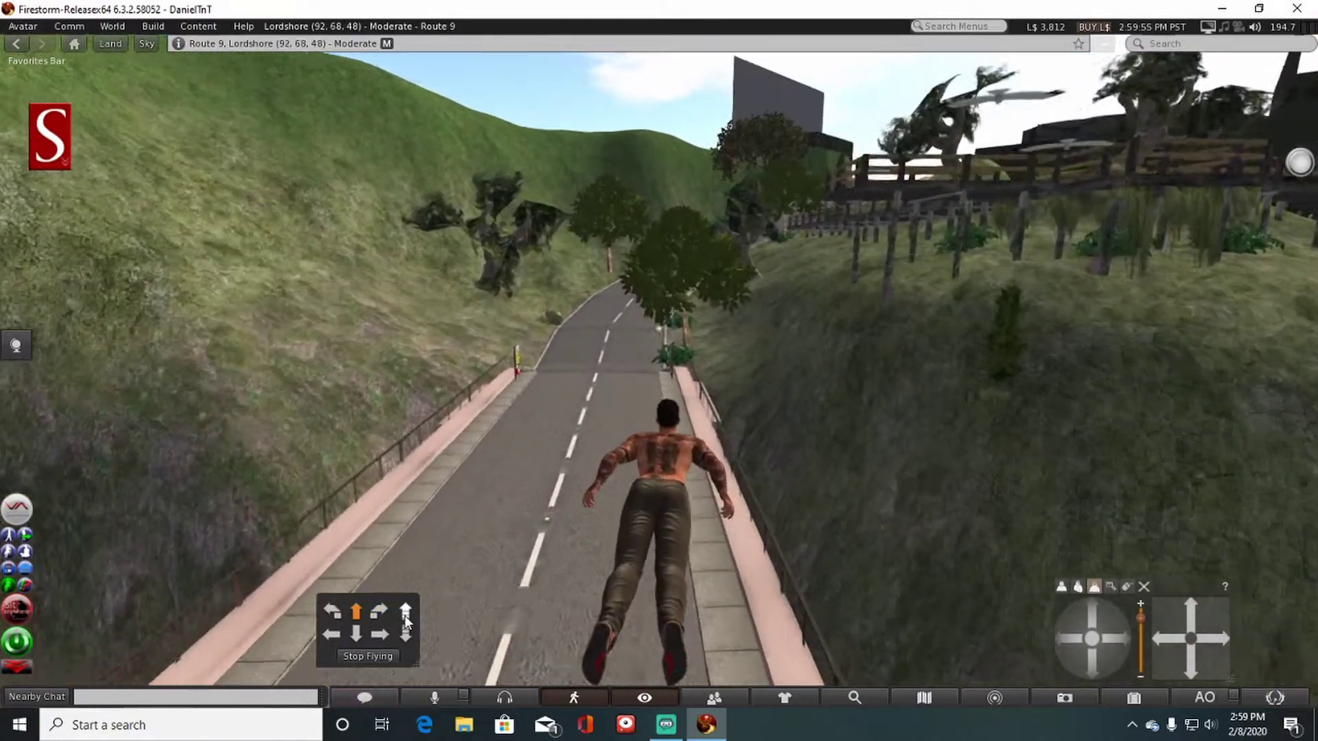
pyautogui.press('Right')
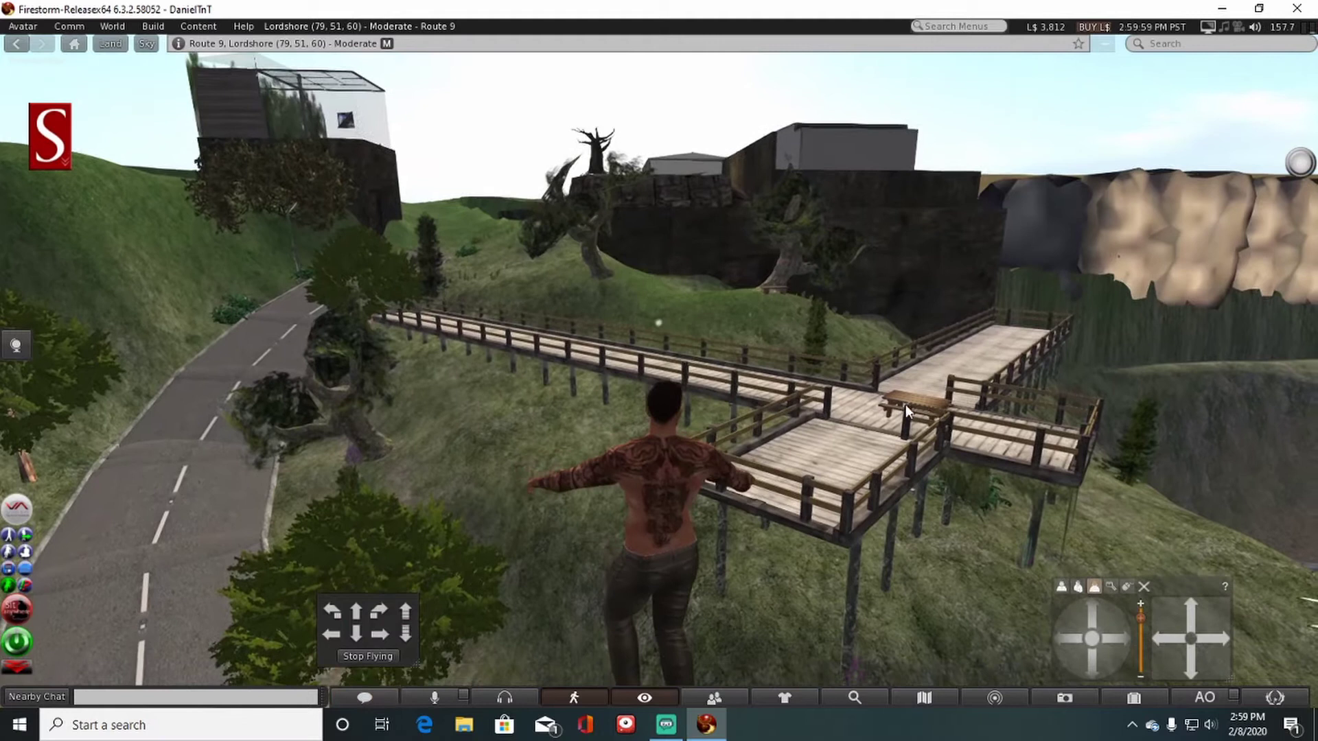
pyautogui.press('Left')
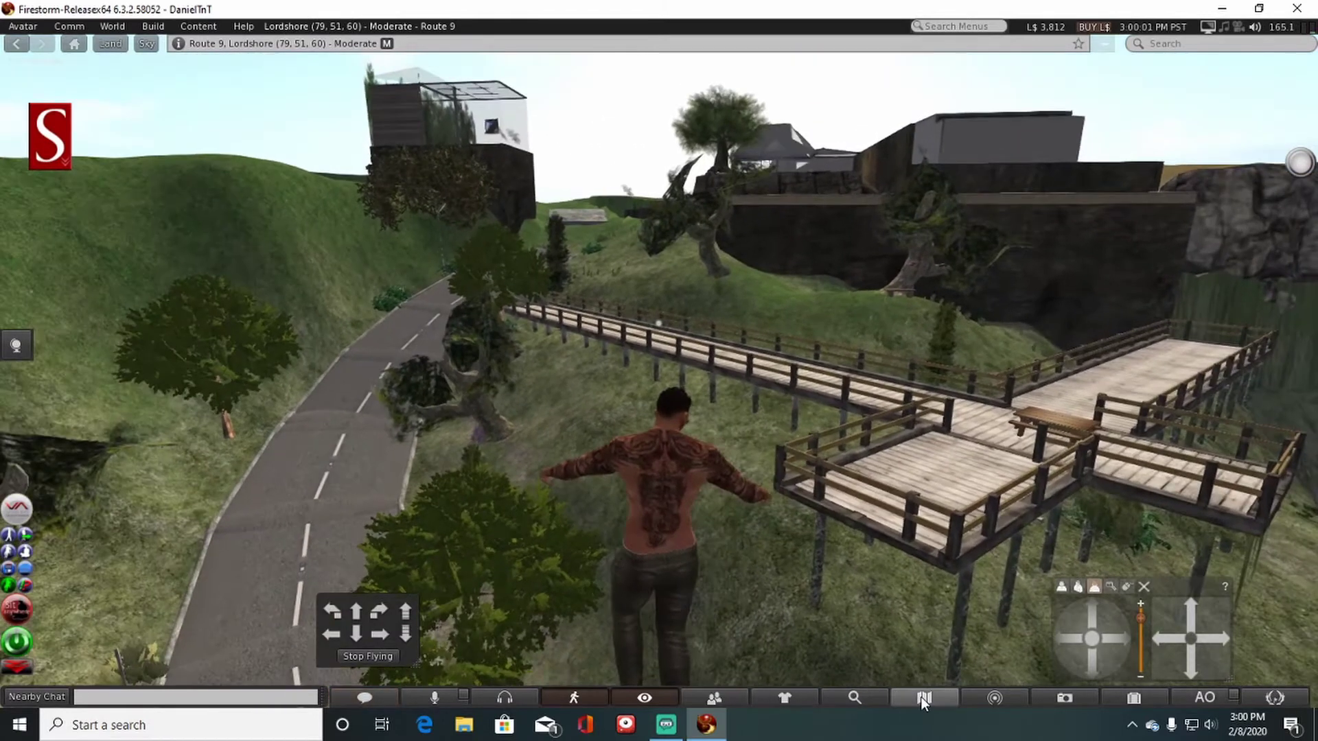
# Step: Check the world map, then fly along Route 9 beside the hillside house
pyautogui.click(923, 698)
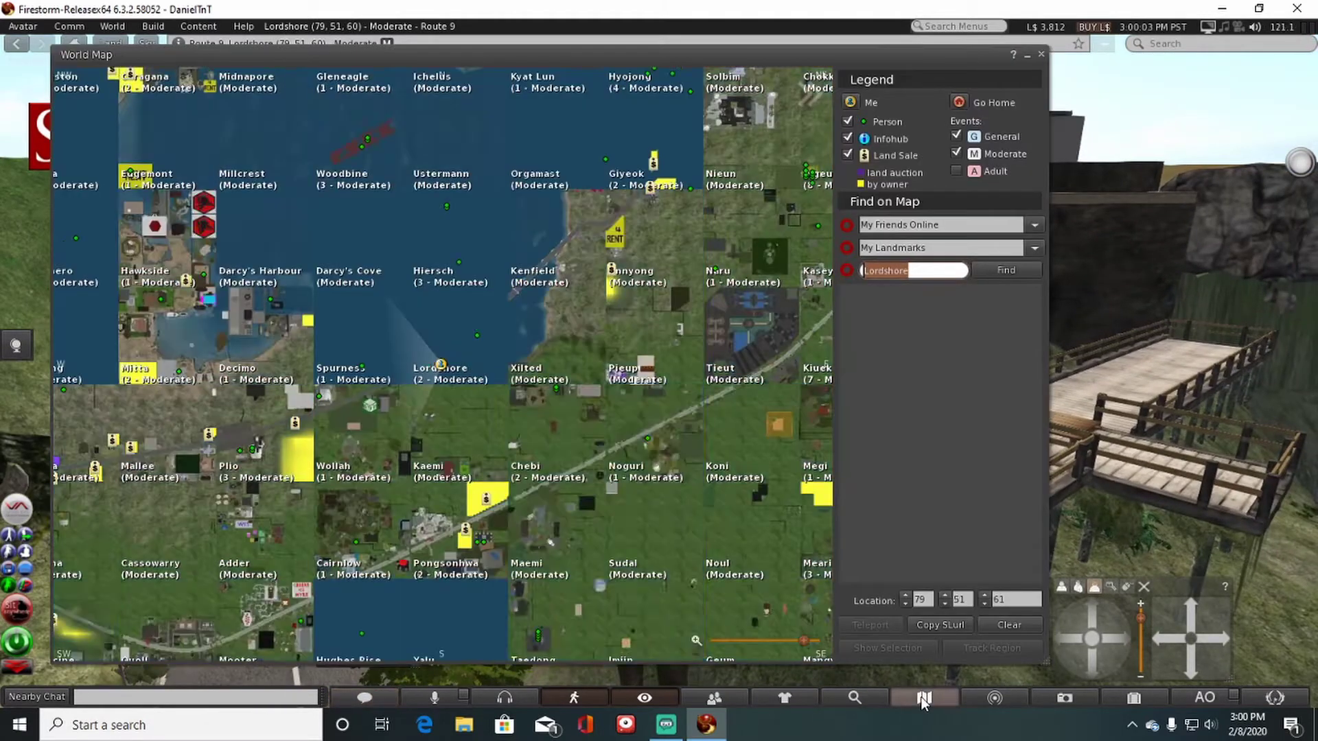
pyautogui.click(923, 698)
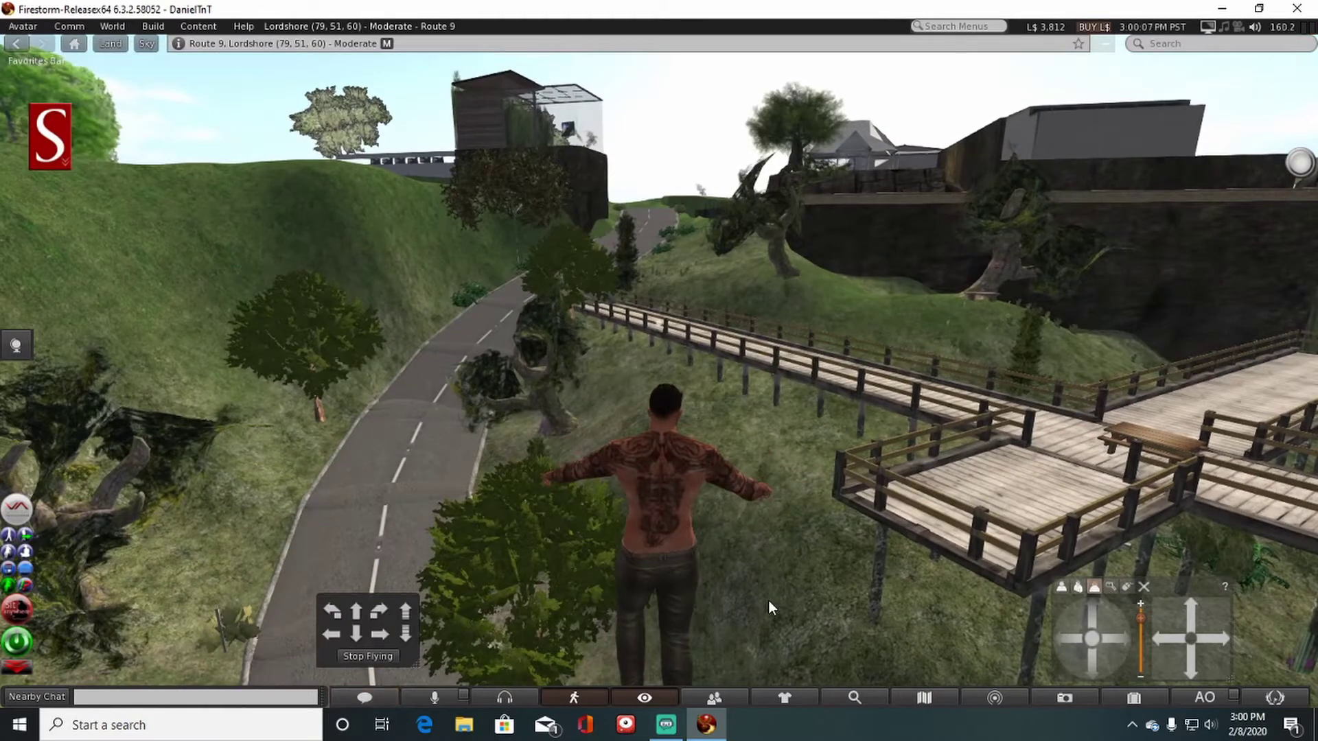
pyautogui.press('Left')
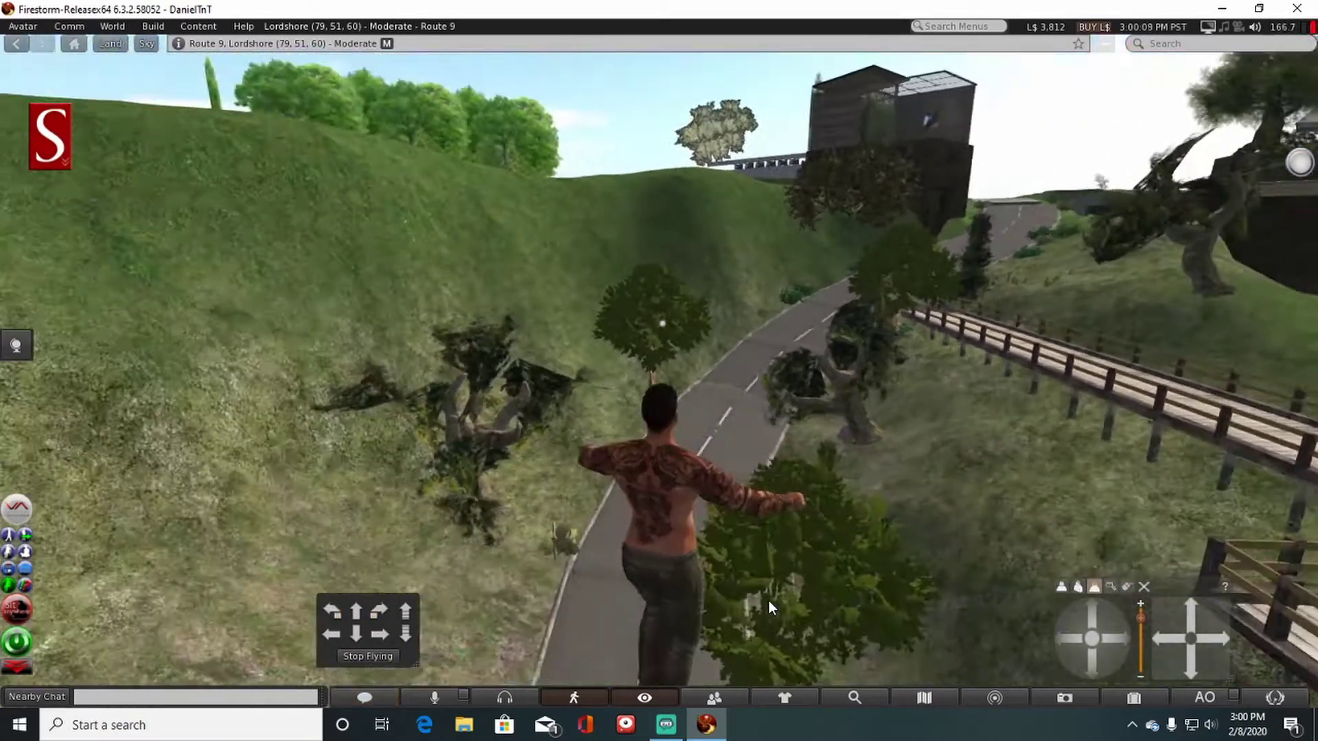
pyautogui.press('Up')
pyautogui.press('Right')
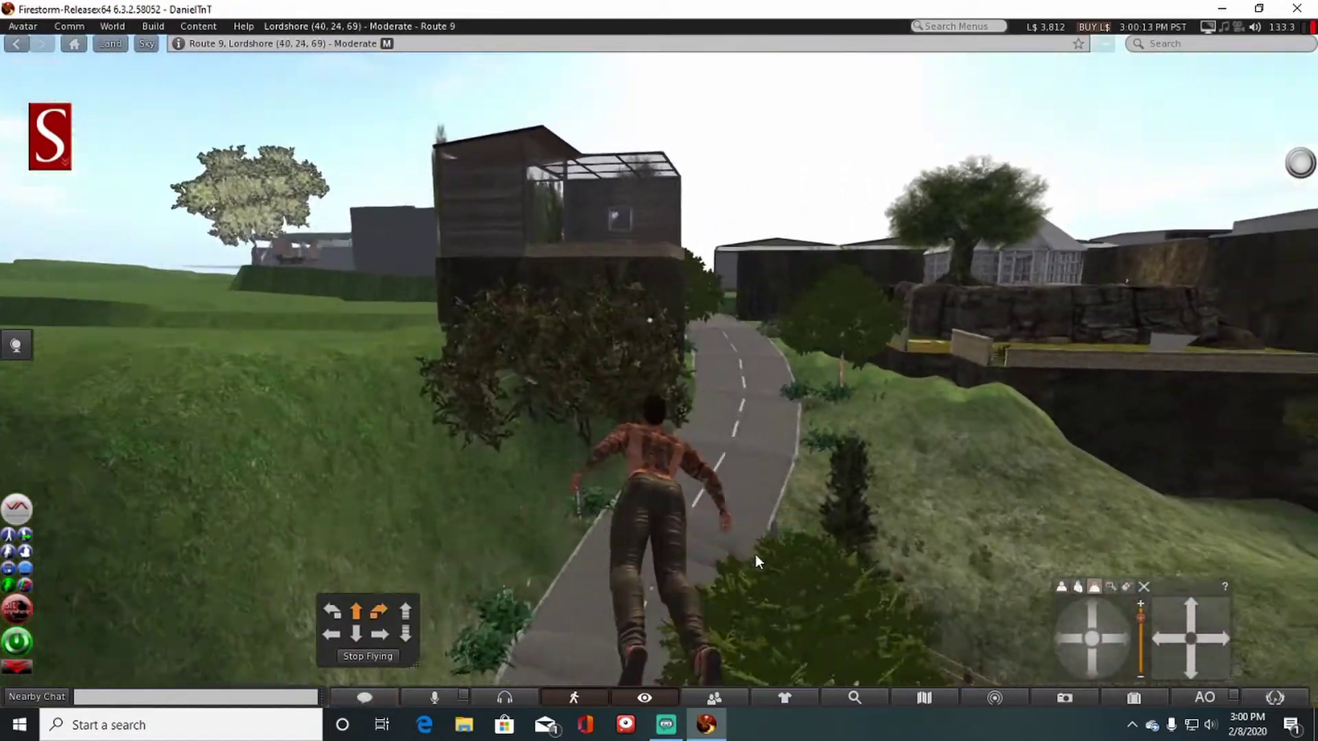
pyautogui.press('Right')
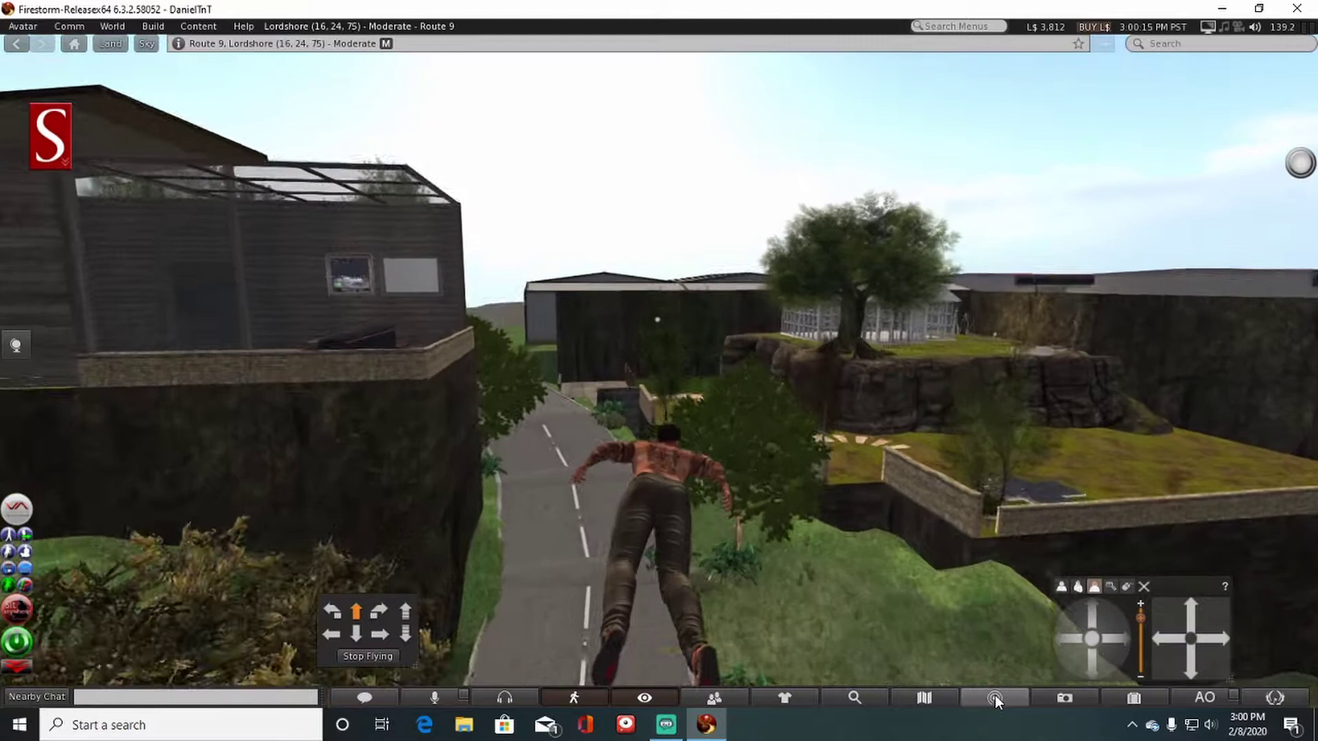
pyautogui.press('Left')
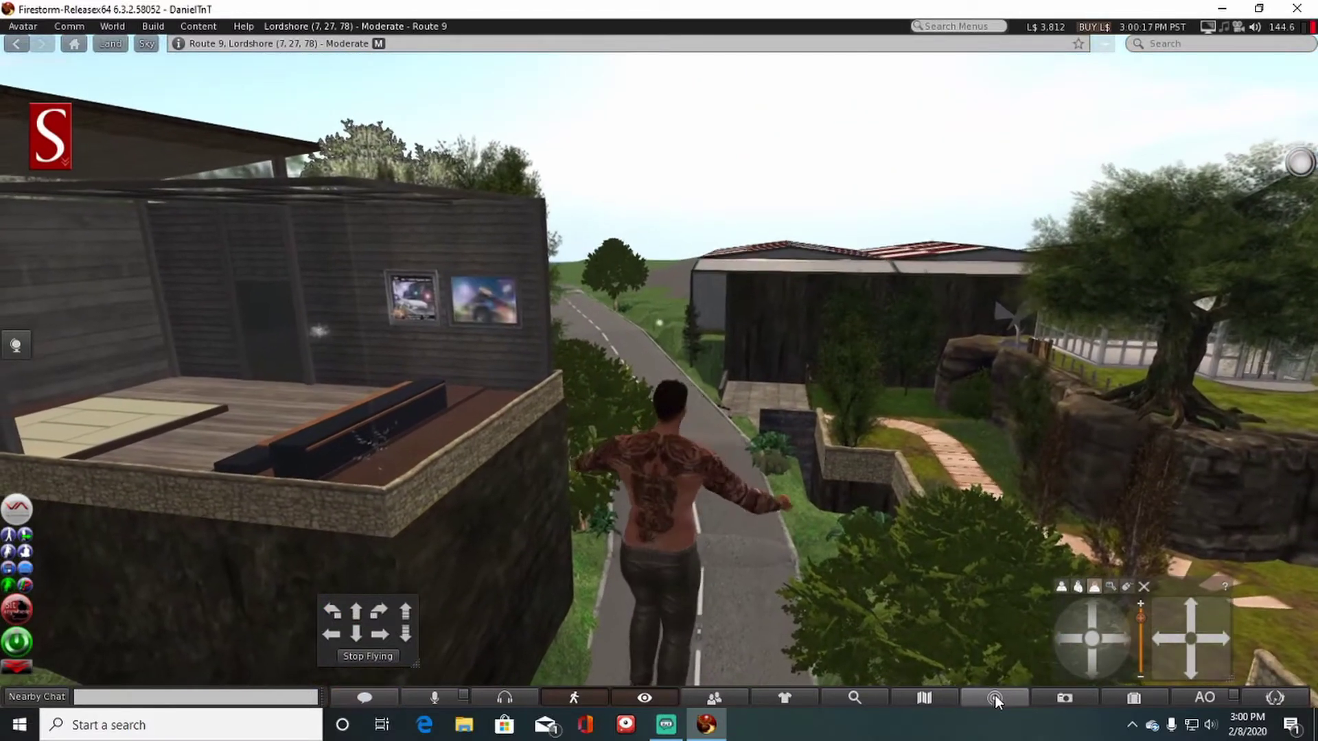
# Step: Check the overhead map, then fly over the roadside building and face the road
pyautogui.click(995, 694)
pyautogui.click(996, 695)
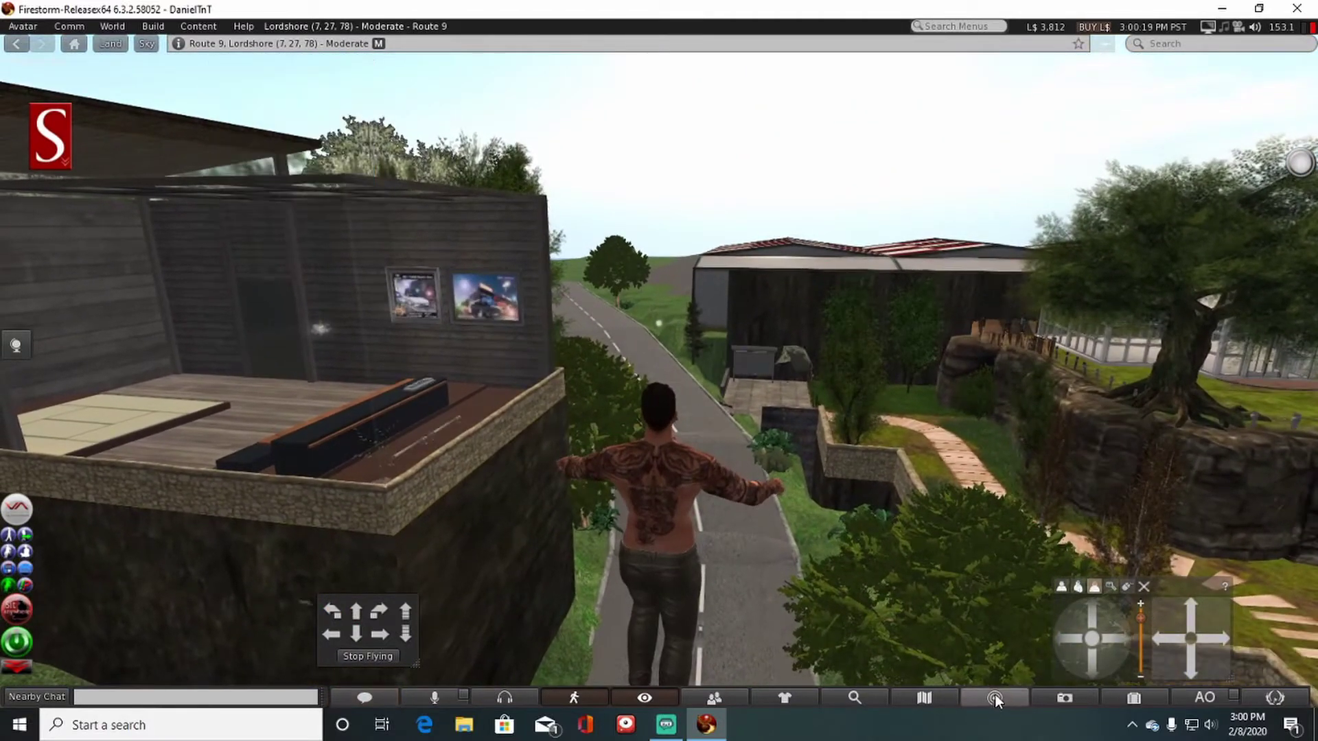
pyautogui.press('Left')
pyautogui.press('Right')
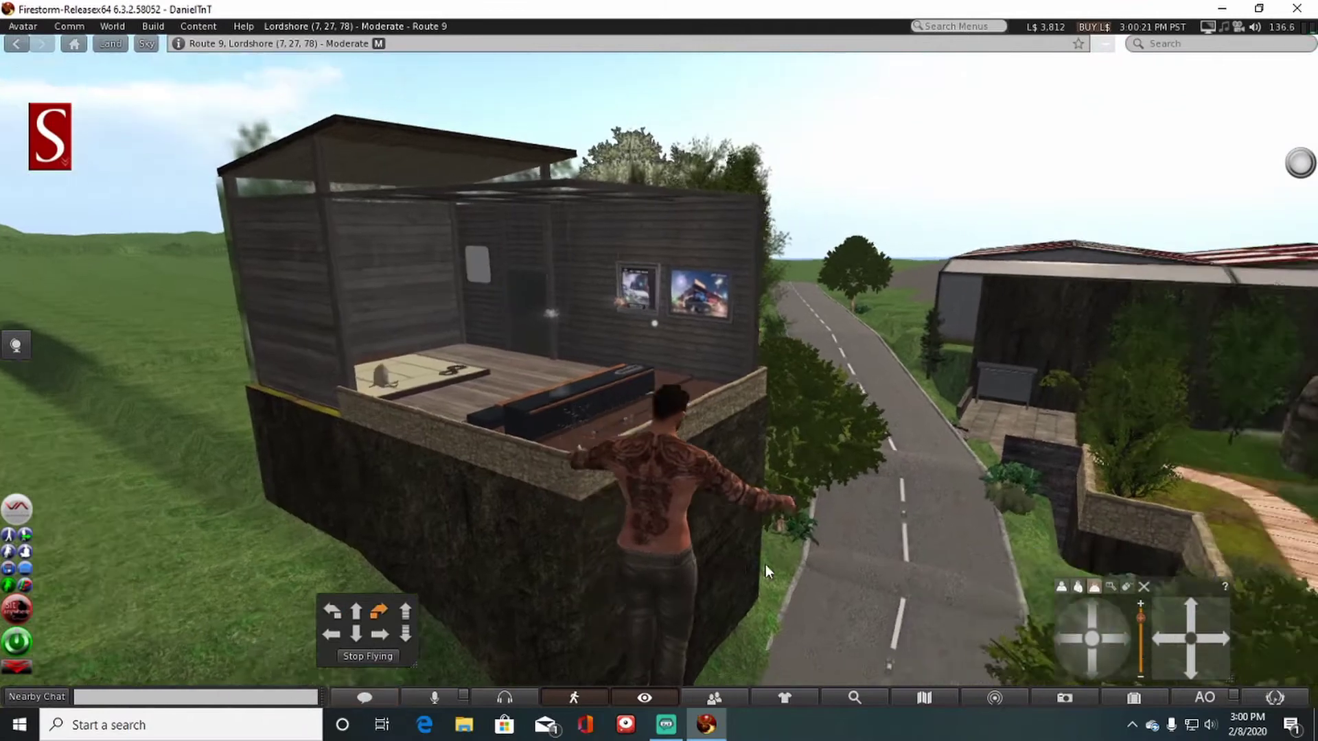
pyautogui.press('Up')
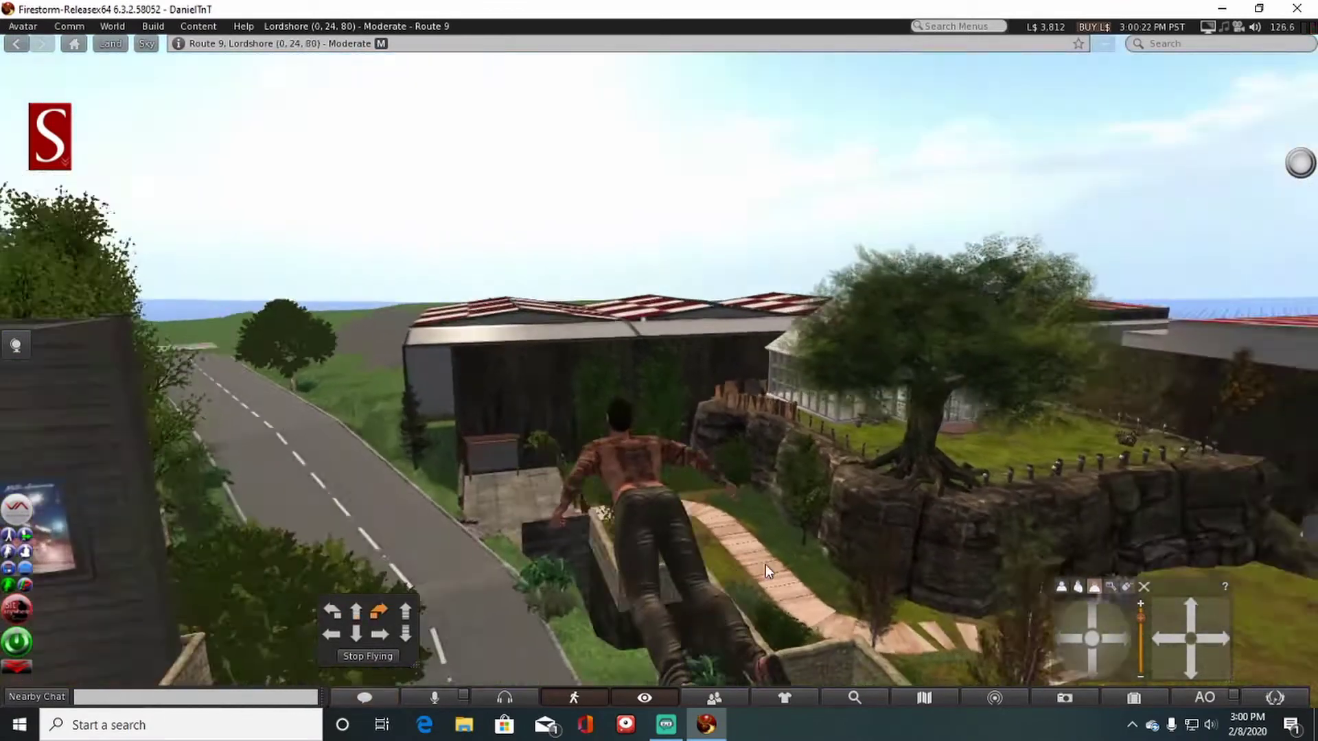
pyautogui.press('Left')
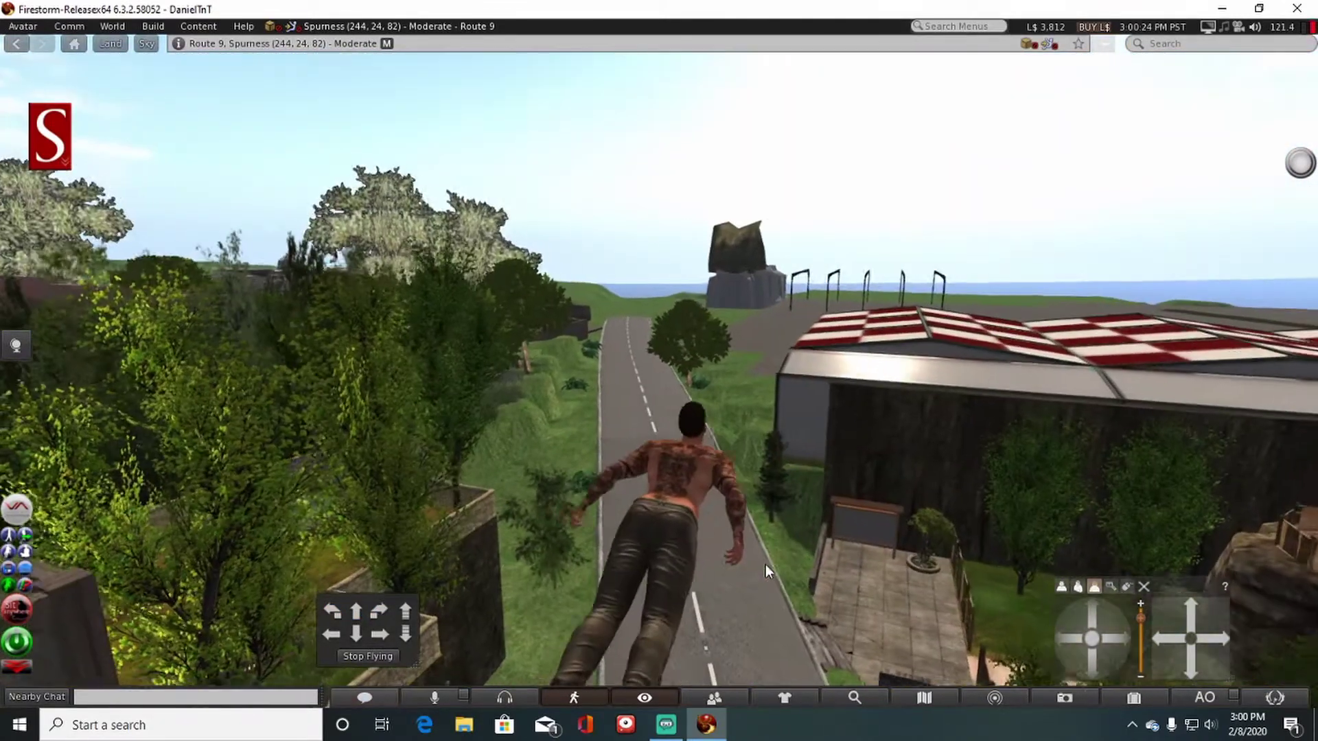
pyautogui.press('Up')
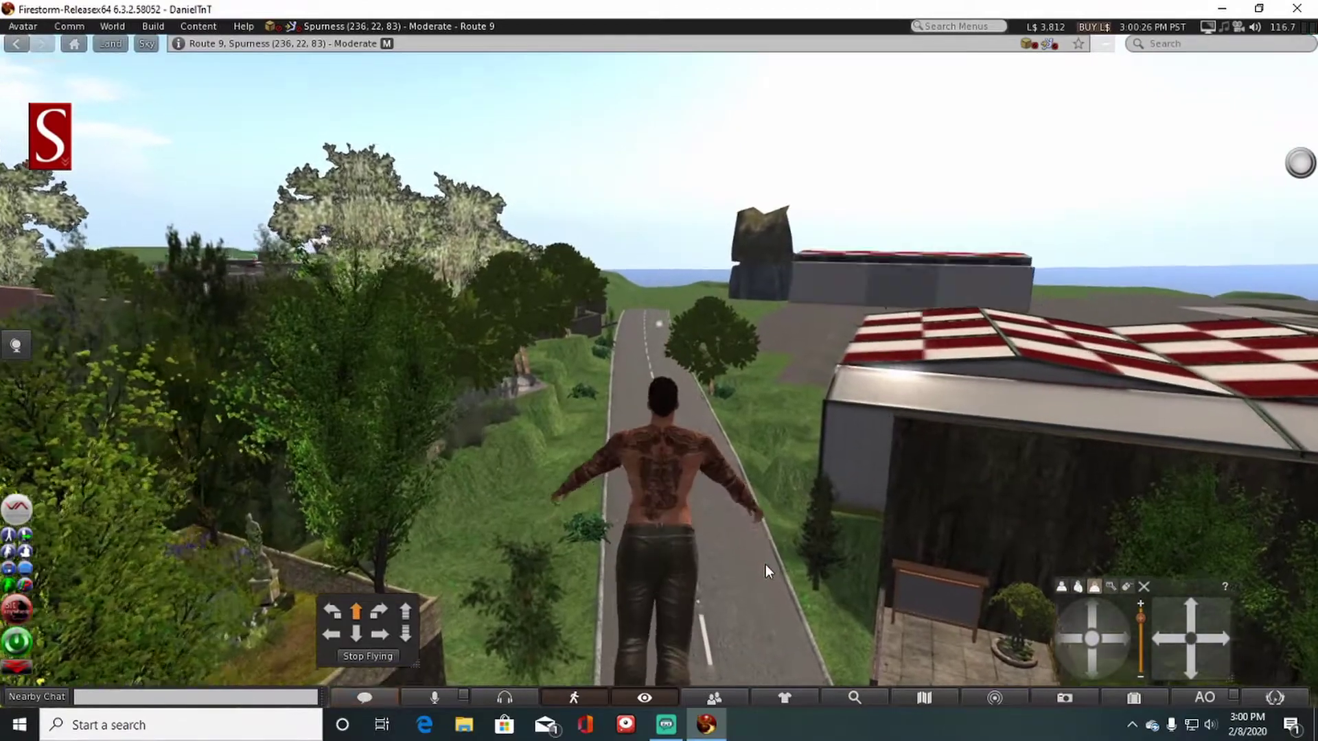
# Step: Fly down Route 9 past the trees to the airfield apron in Wollah
pyautogui.press('Up')
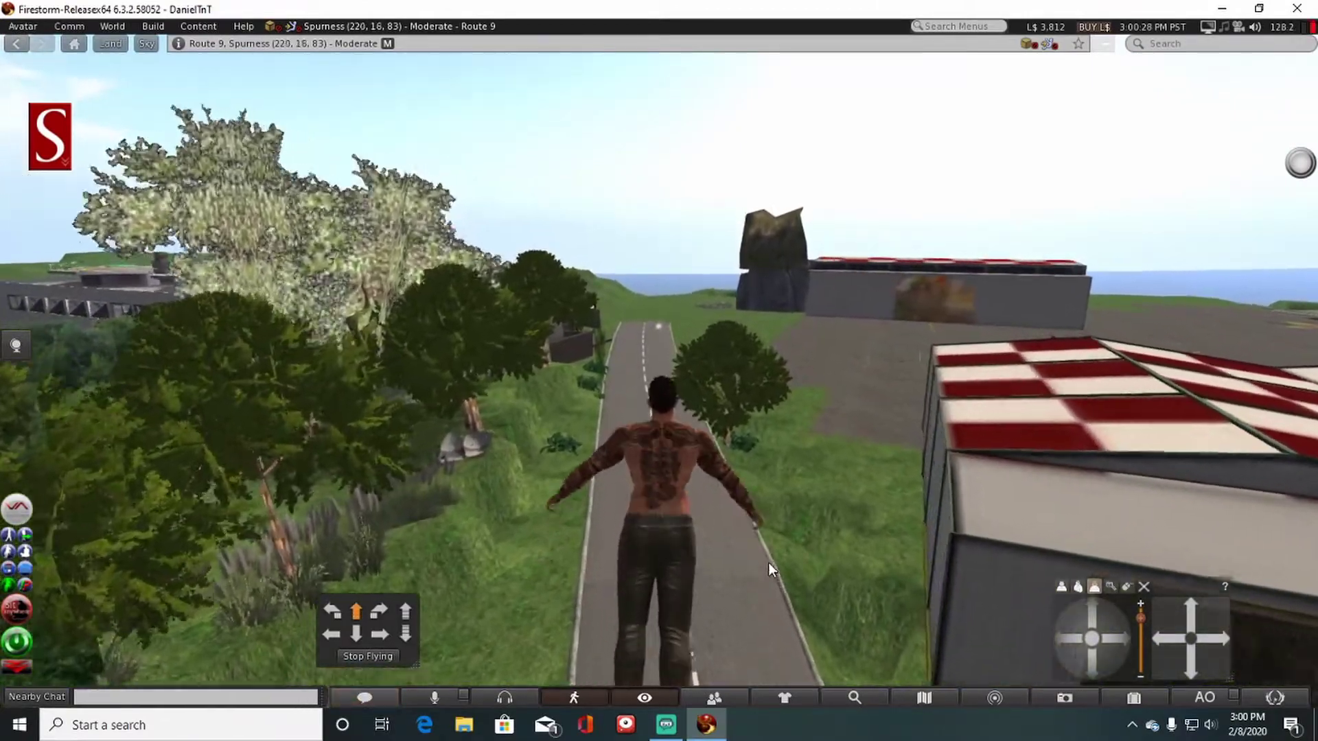
pyautogui.press('Left')
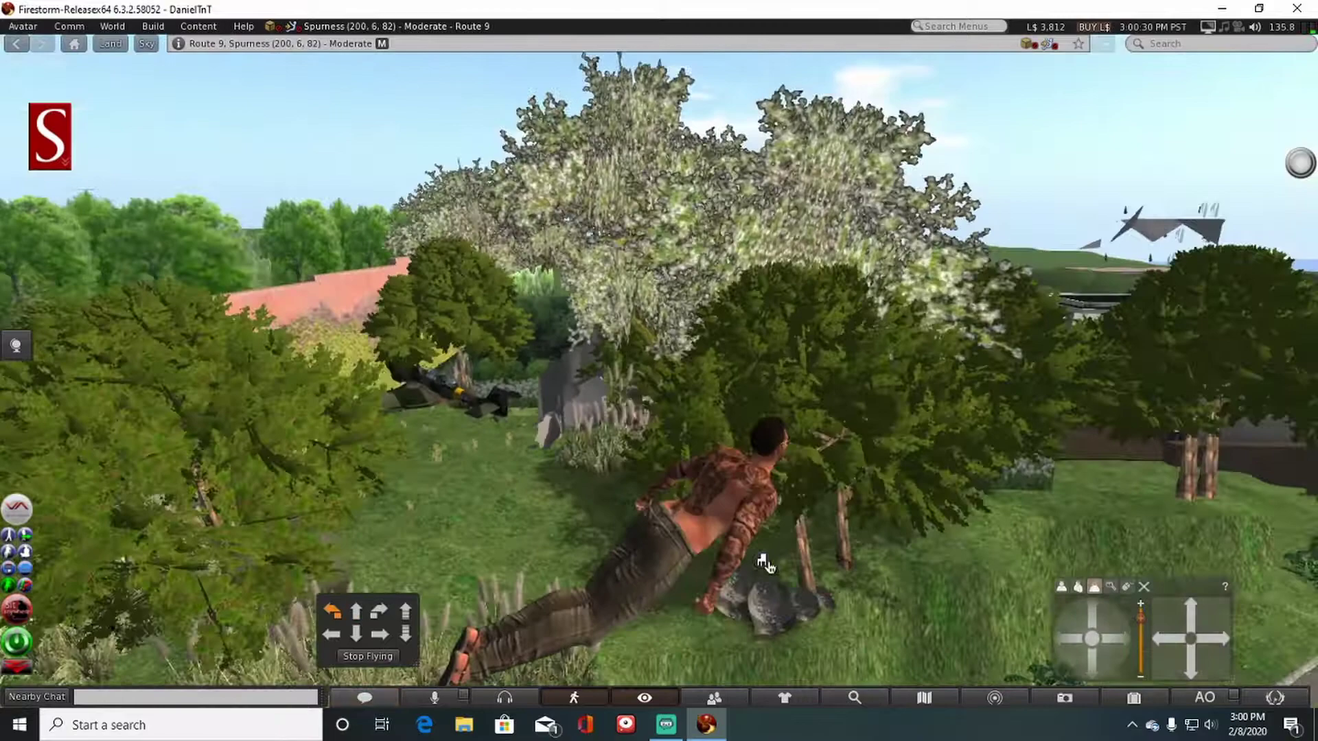
pyautogui.press('Right')
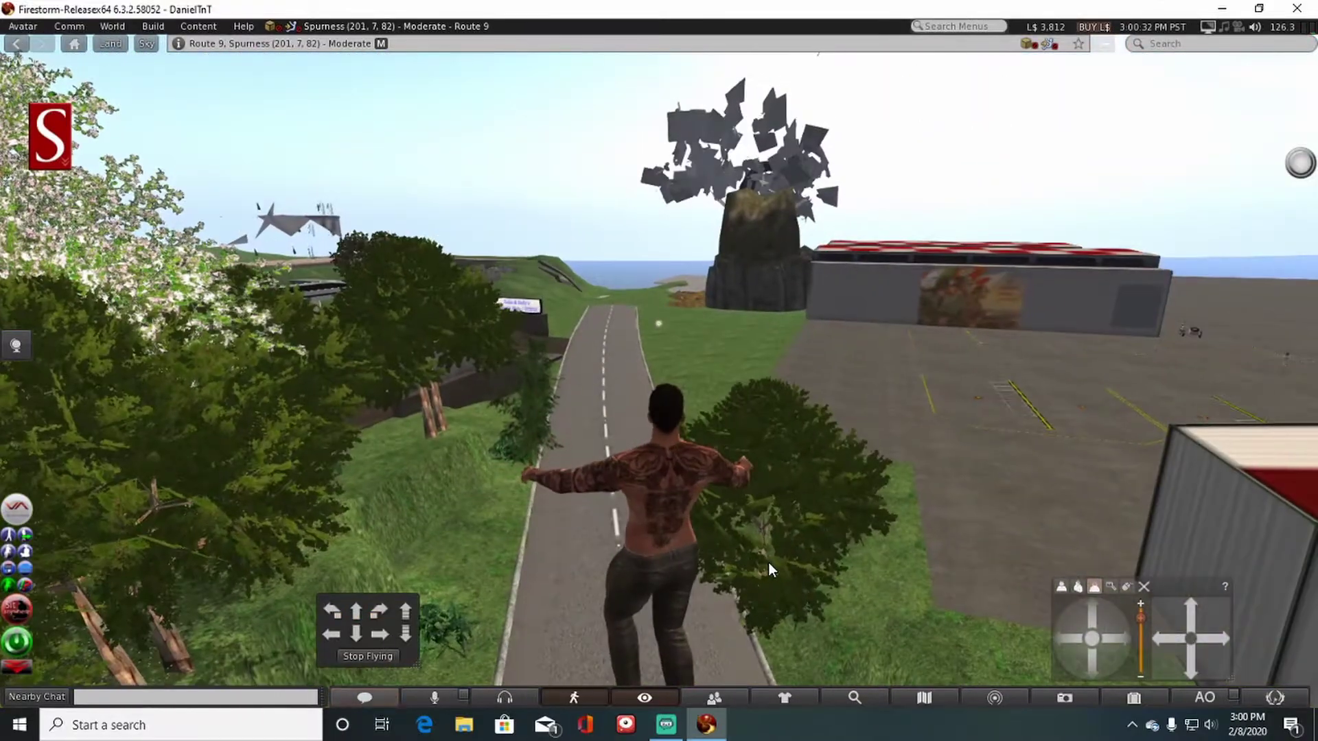
pyautogui.press('Up')
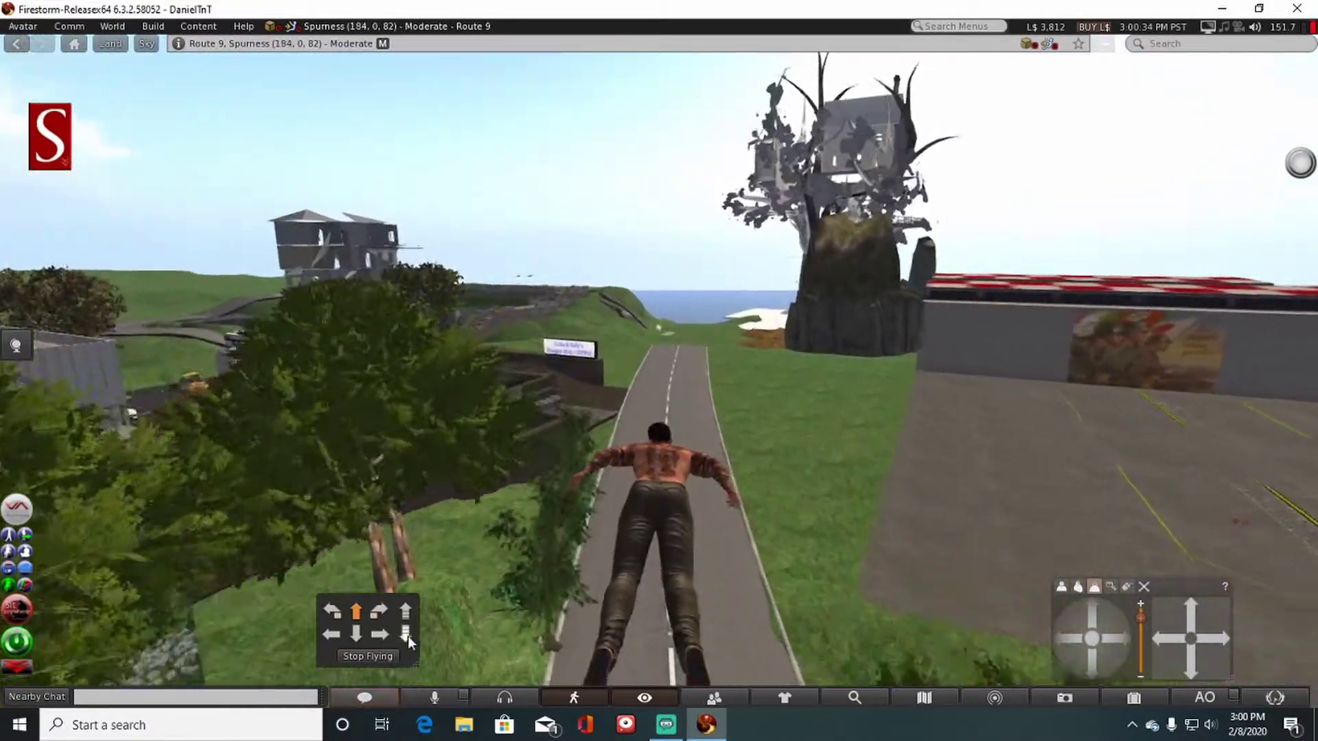
pyautogui.press('Right')
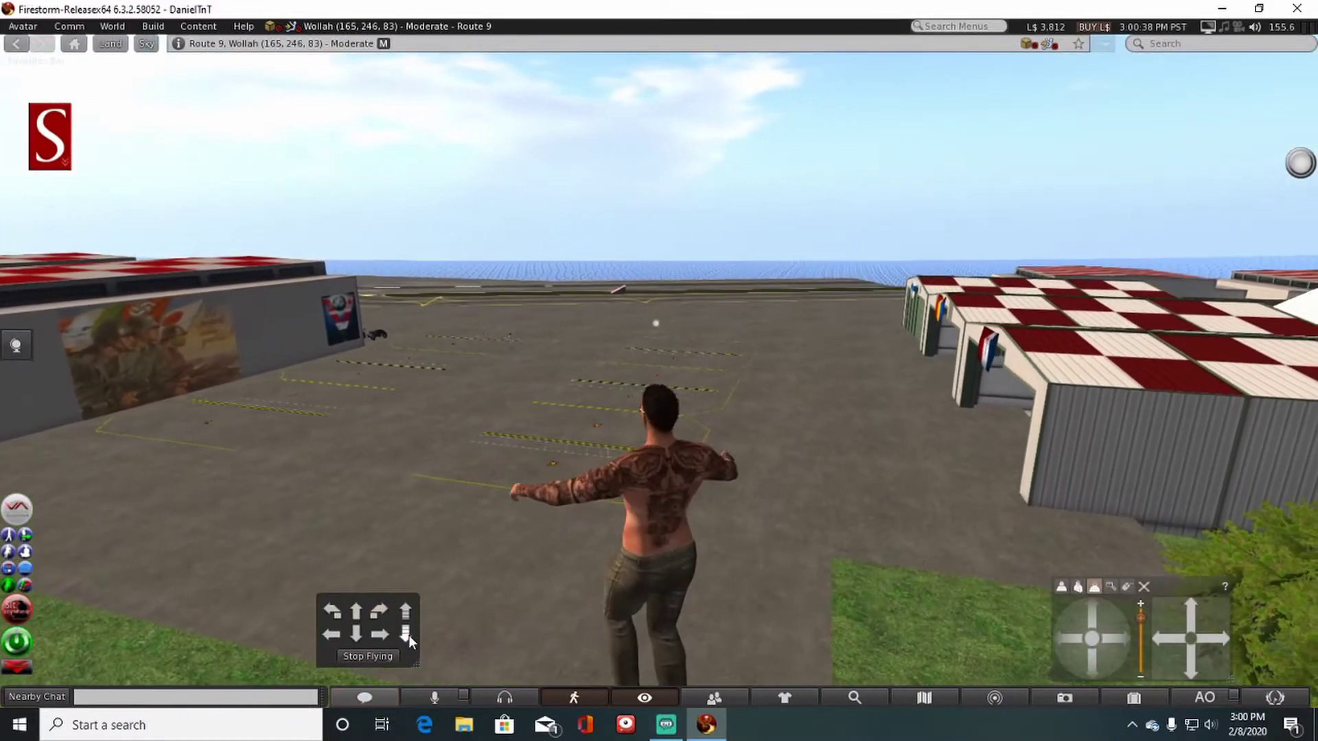
pyautogui.press('Up')
# Step: Descend toward the airfield, fly along the apron past the first hangar, and hide the map
pyautogui.click(409, 635)
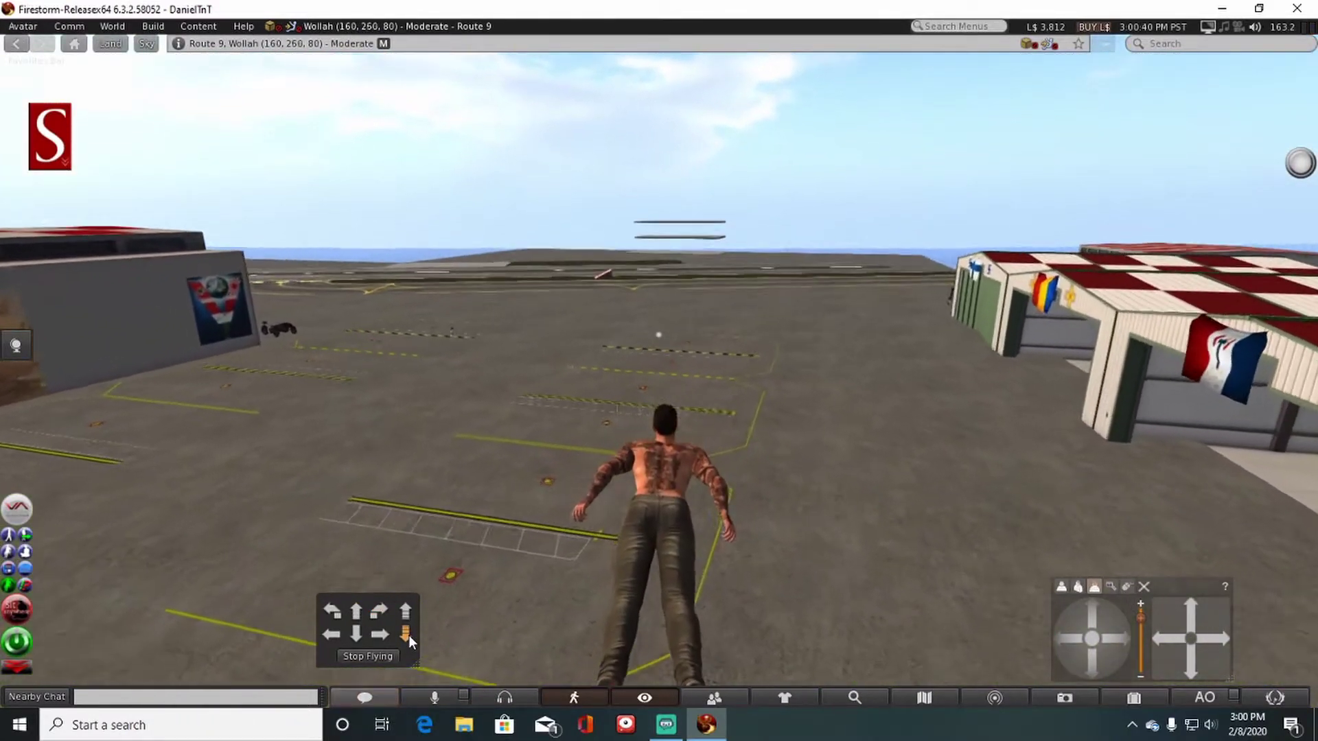
pyautogui.press('Up')
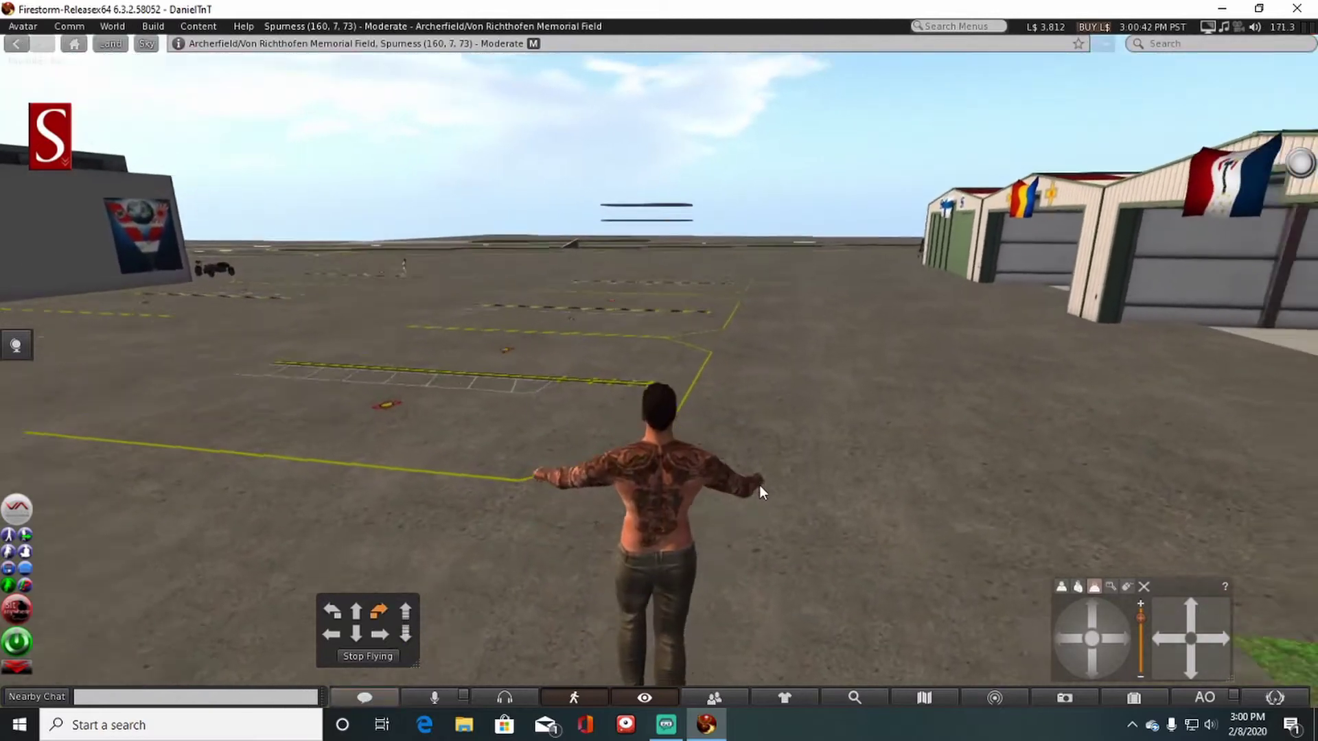
pyautogui.press('Up')
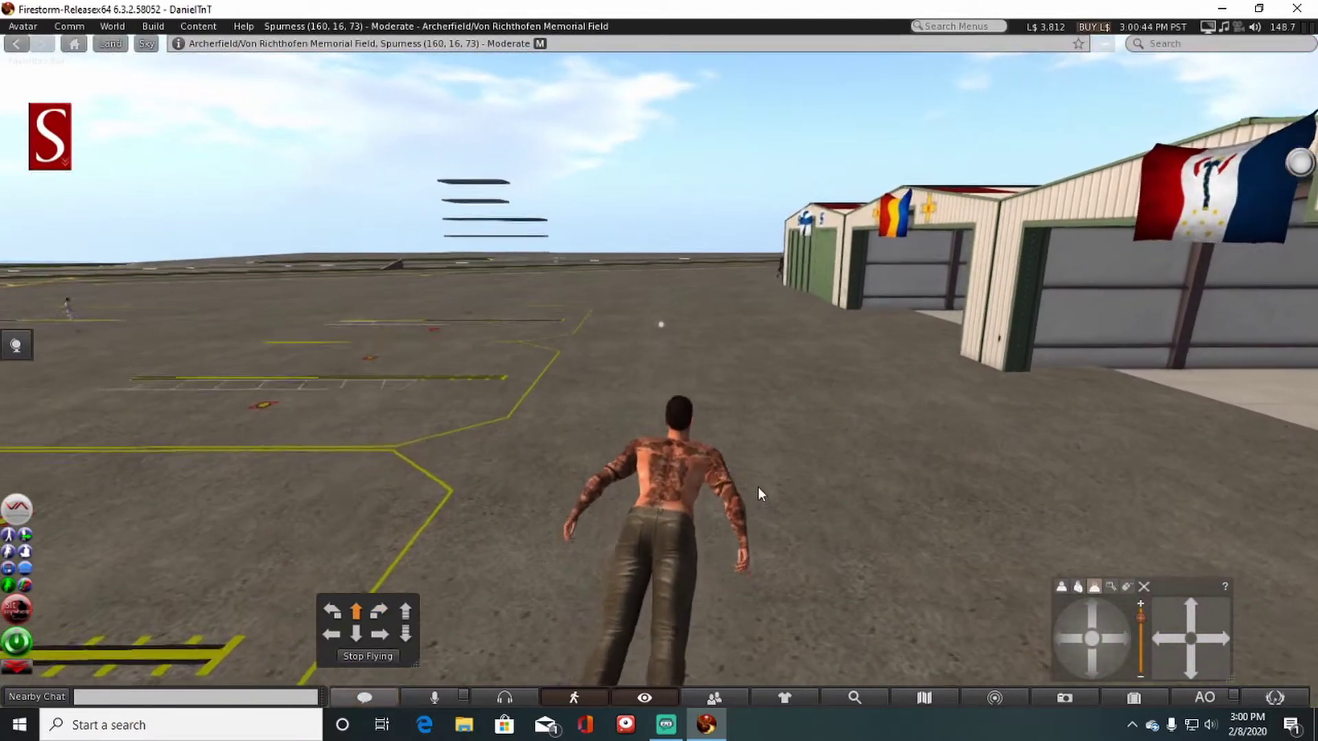
pyautogui.press('Left')
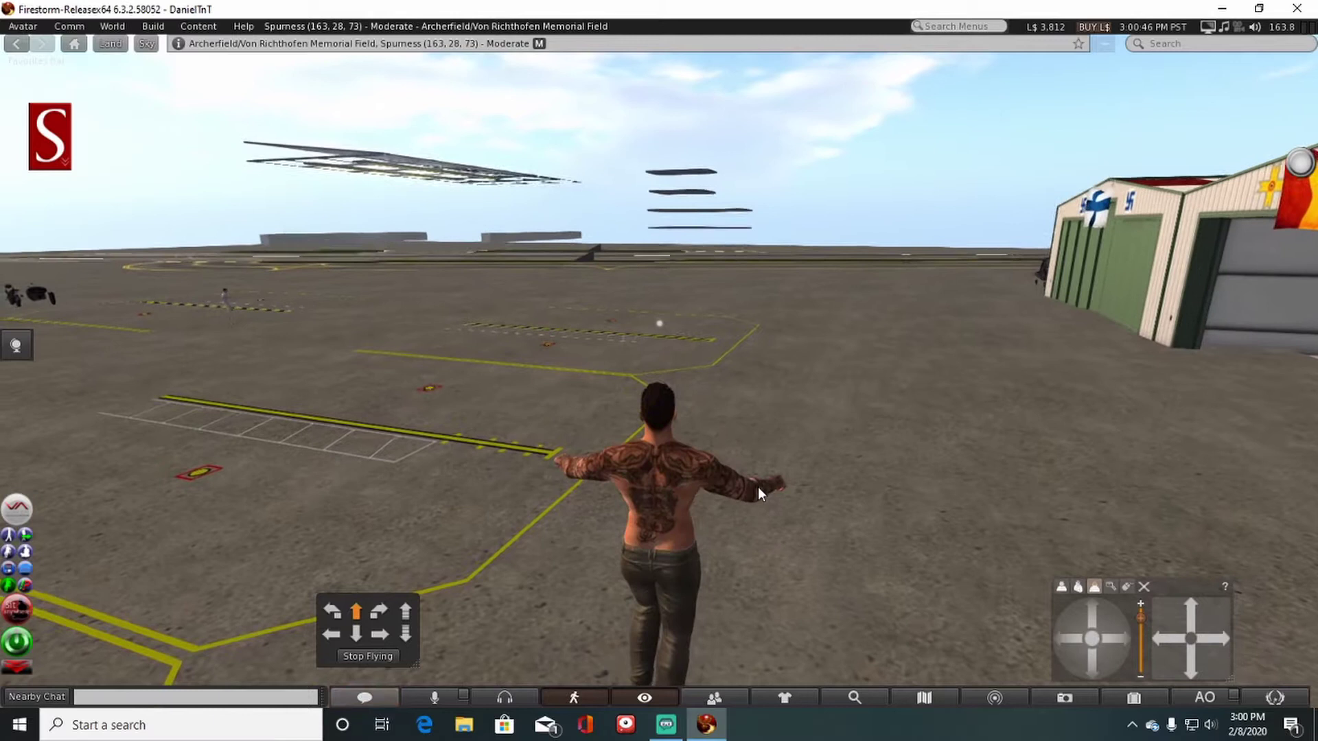
pyautogui.press('Left')
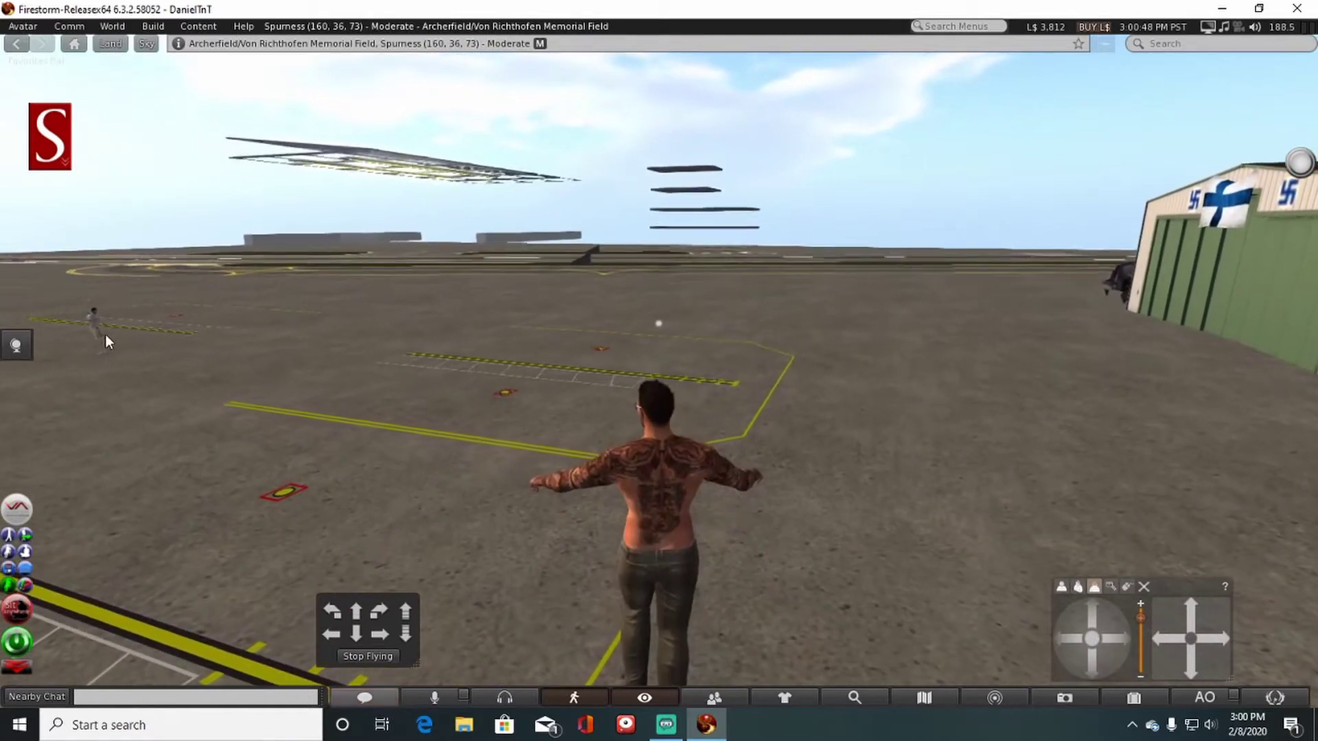
pyautogui.click(992, 700)
# Step: Fly past the flagged hangars and across the apron toward the control tower
pyautogui.press('Right')
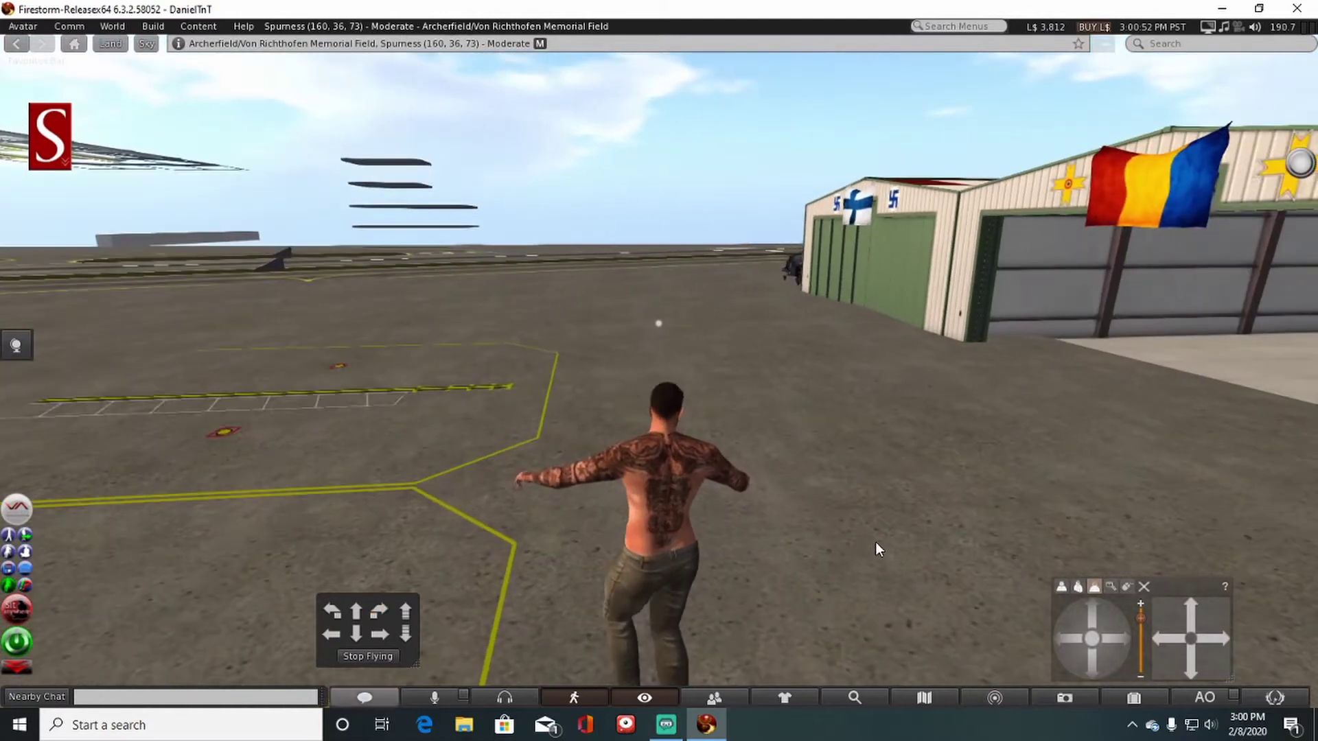
pyautogui.press('Up')
pyautogui.press('Up')
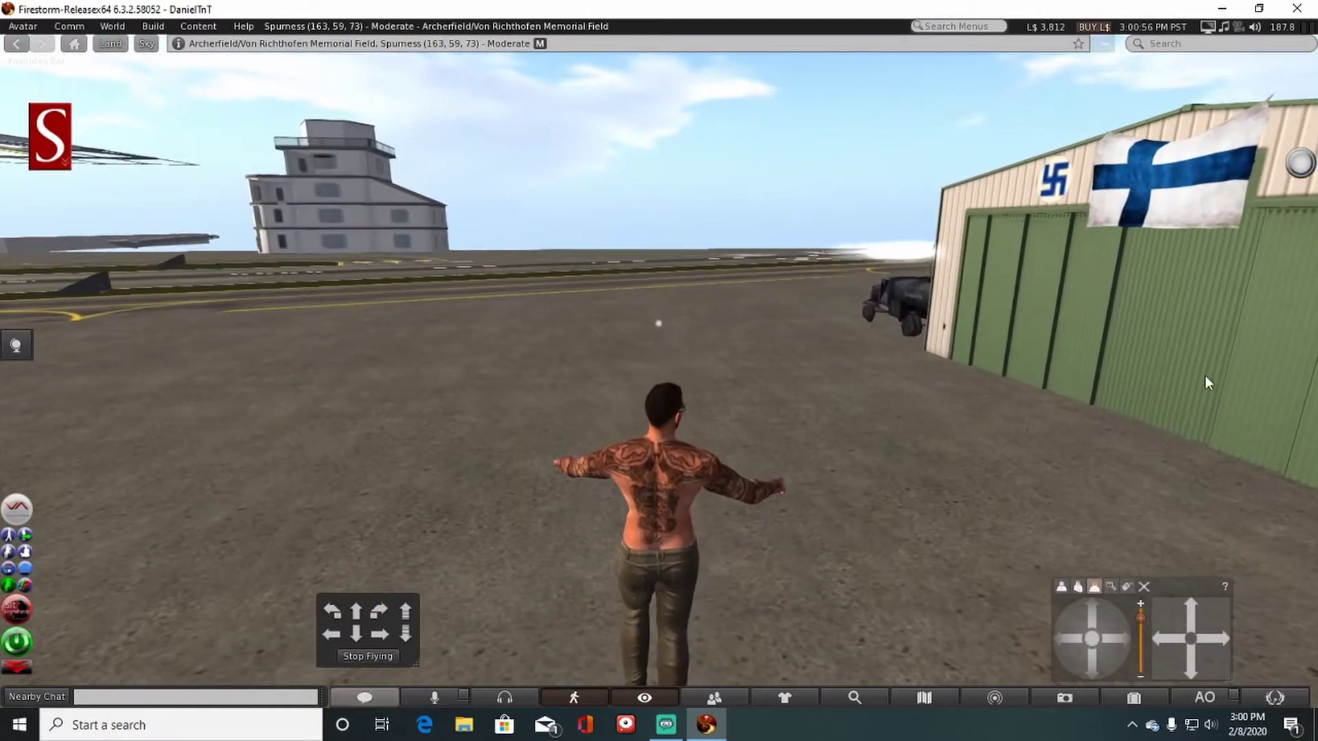
pyautogui.press('Left')
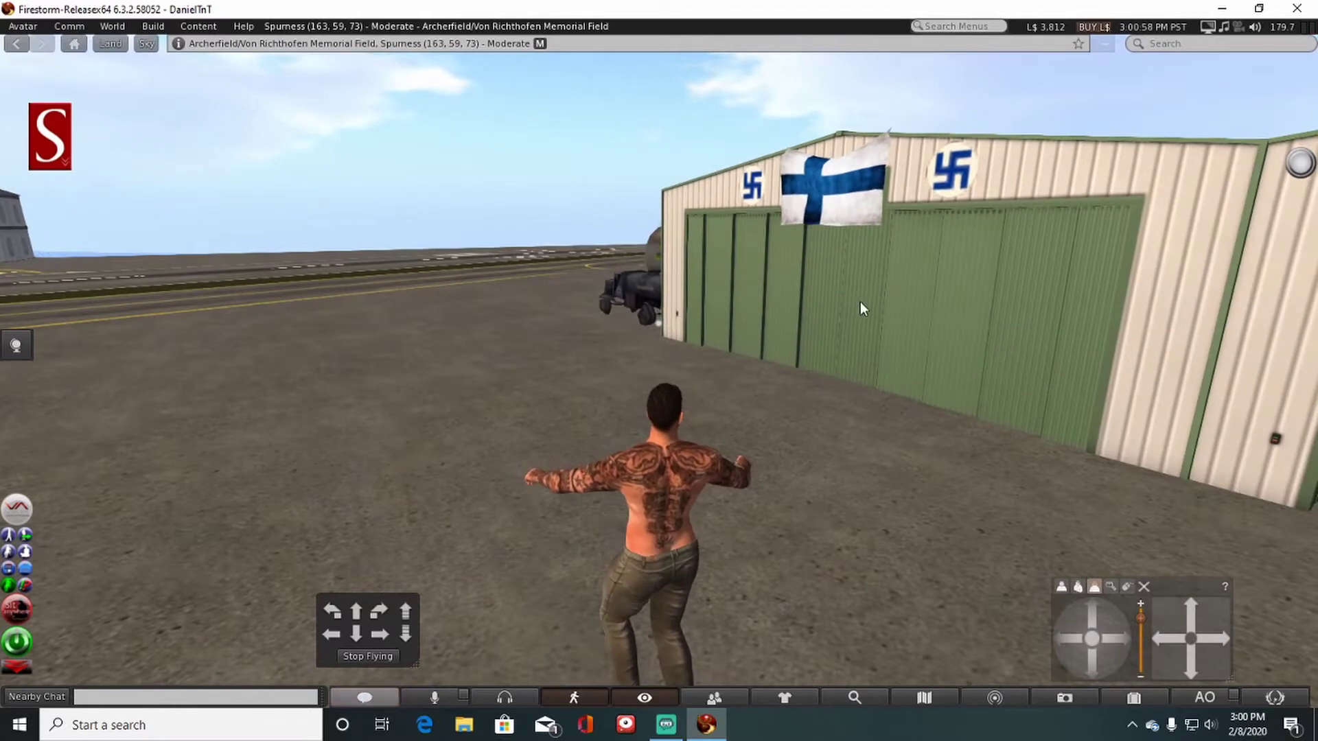
pyautogui.press('Left')
pyautogui.press('Up')
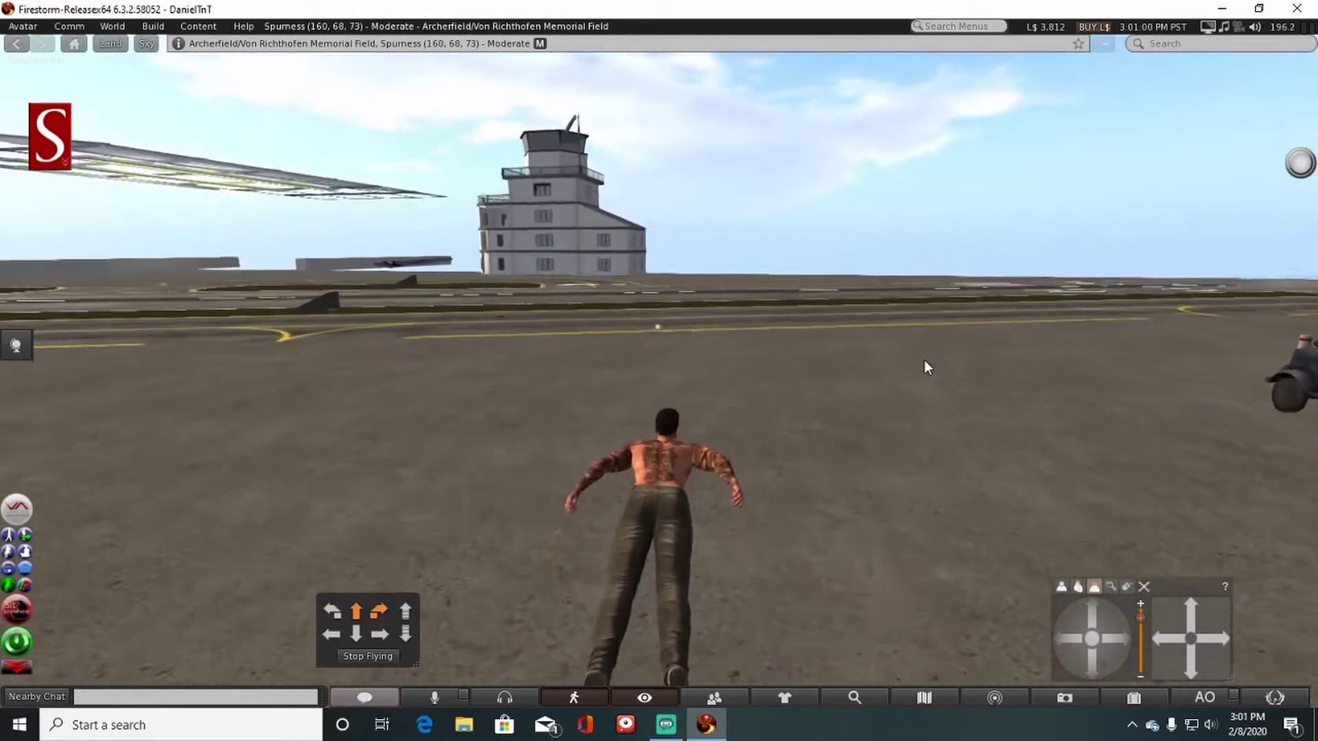
# Step: Fly past the fuel tanker along the runway and turn to face the control tower
pyautogui.press('Right')
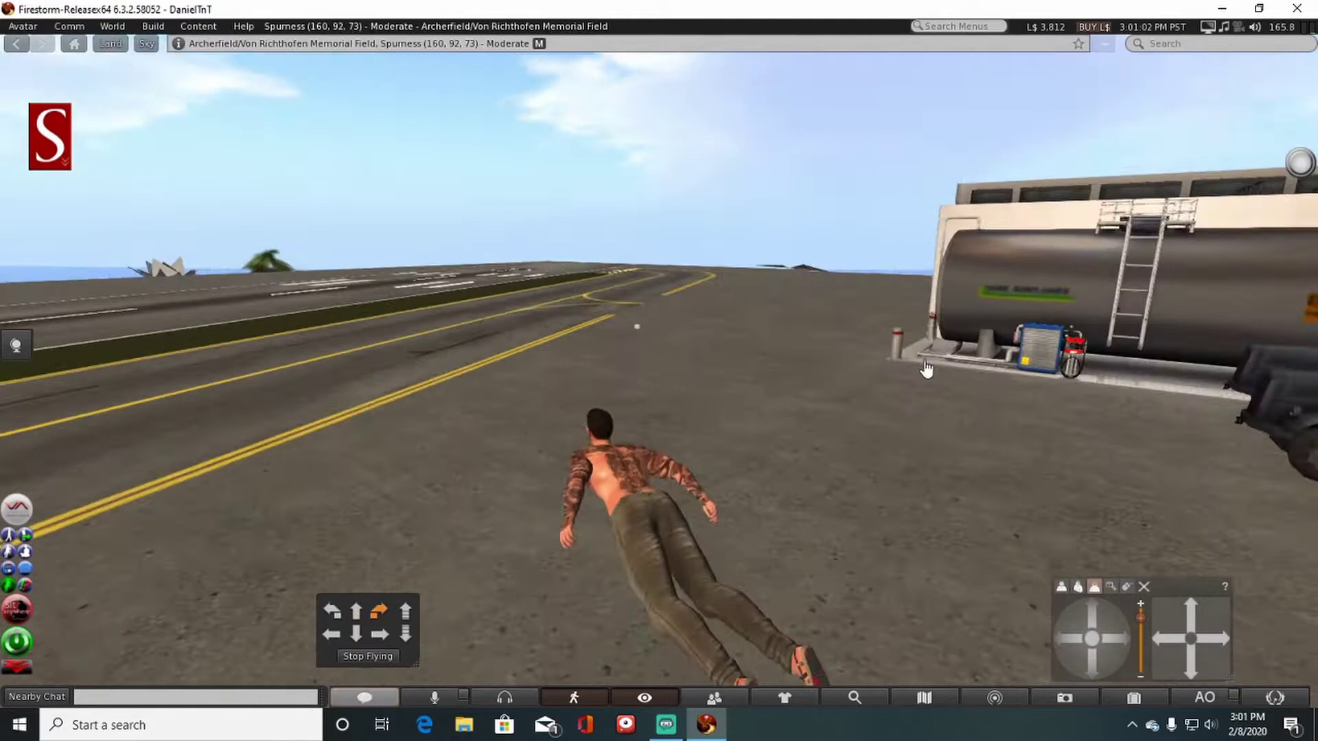
pyautogui.press('Right')
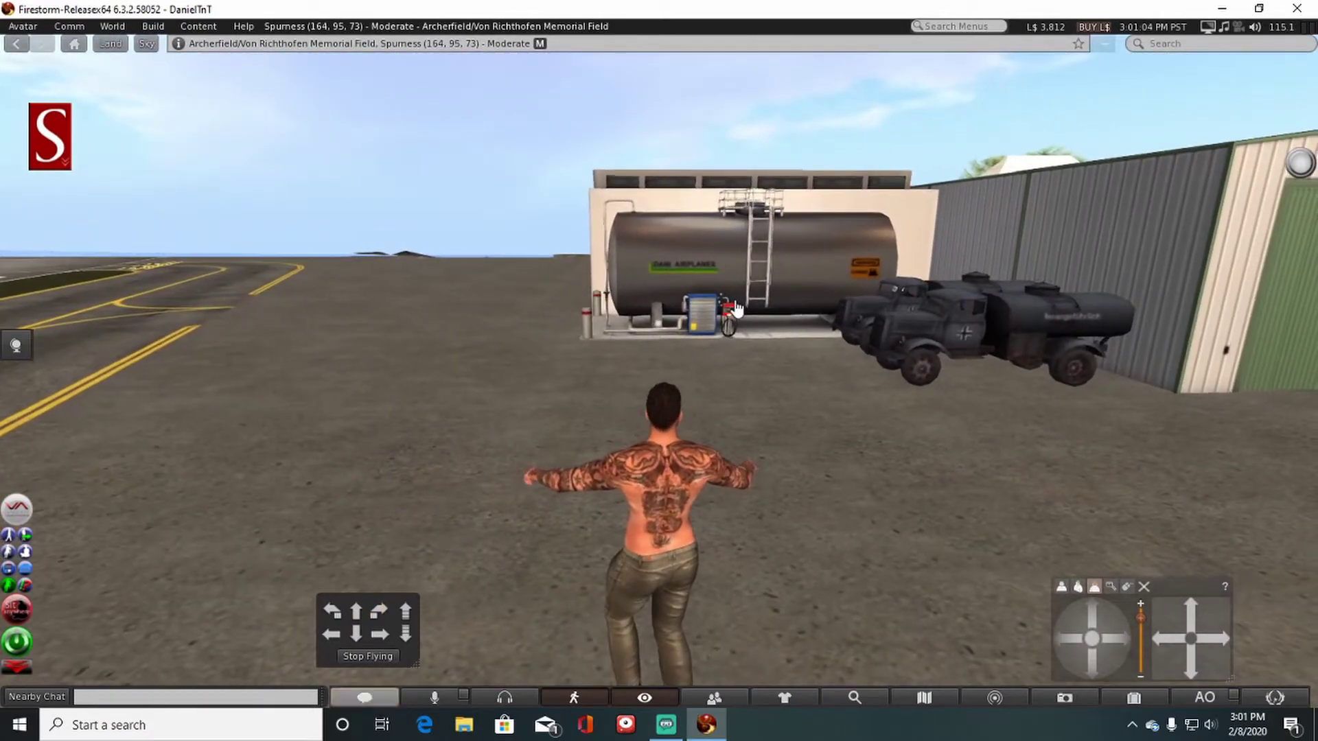
pyautogui.press('Left')
pyautogui.press('Up')
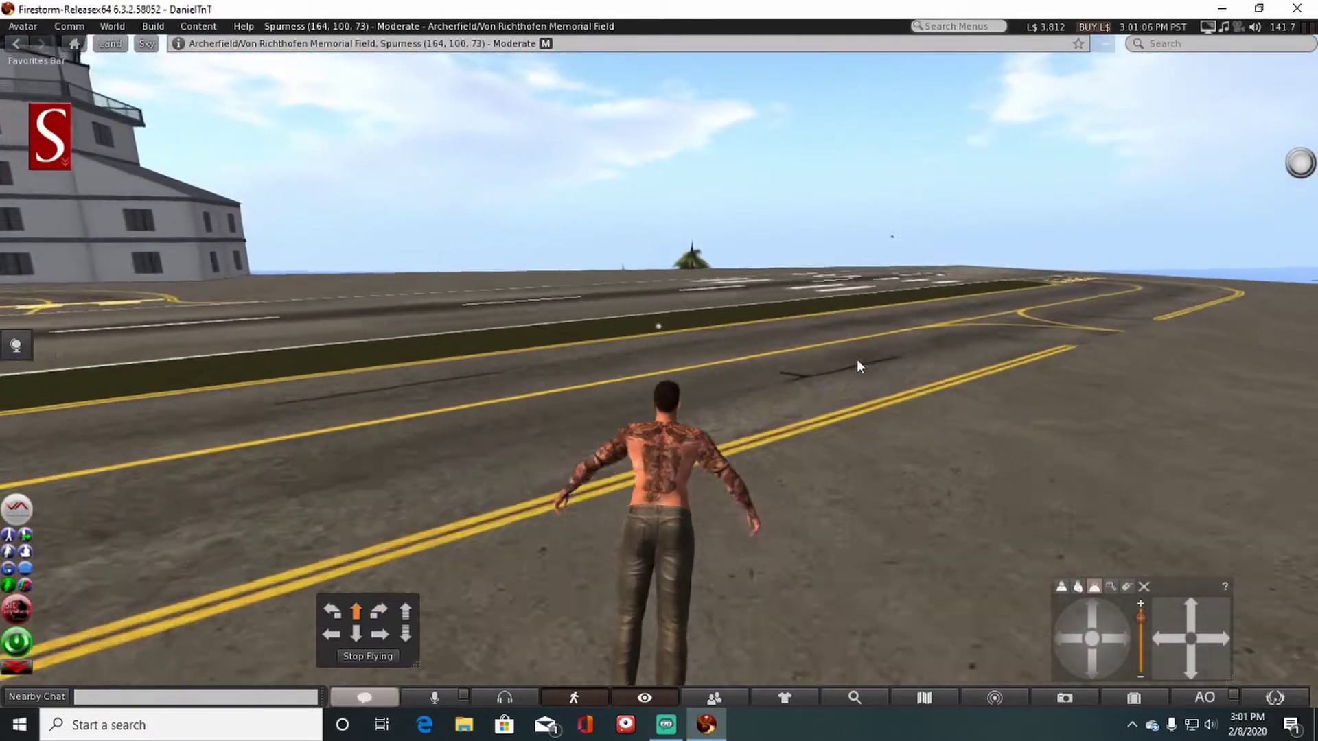
pyautogui.press('Left')
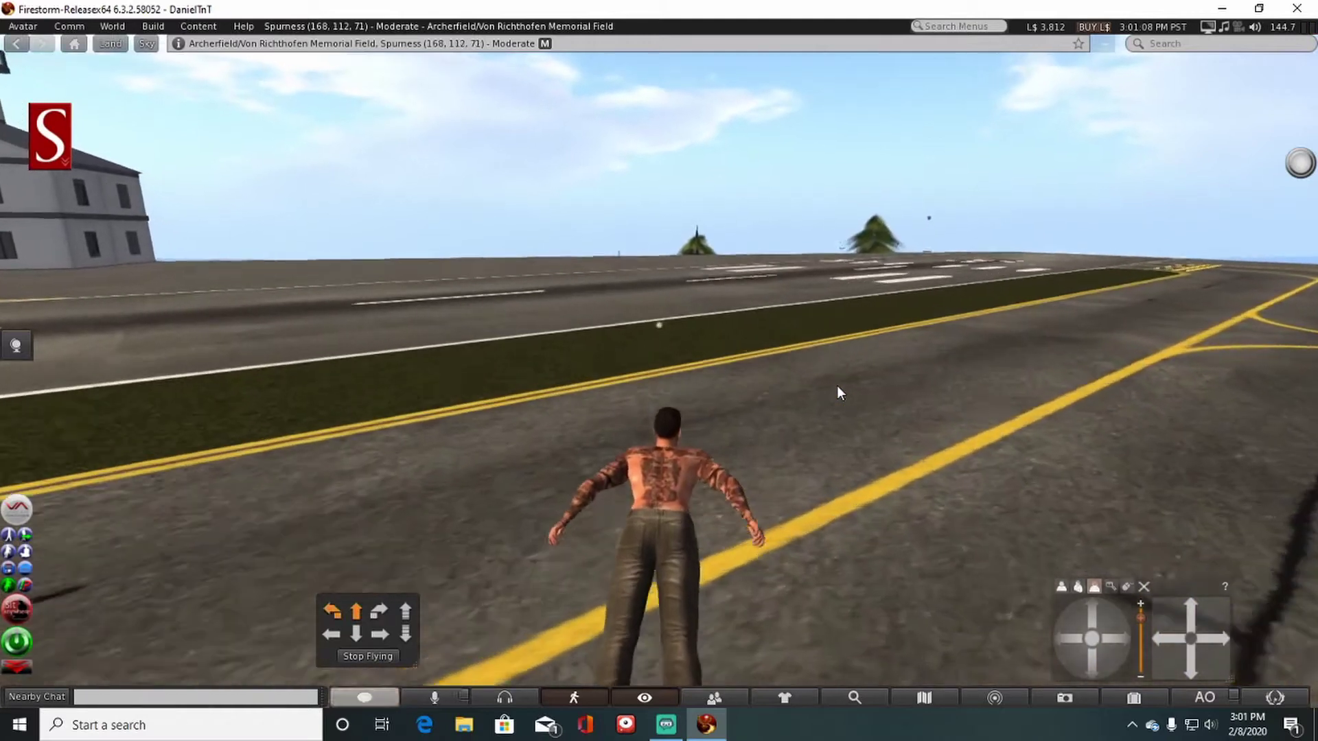
pyautogui.press('Left')
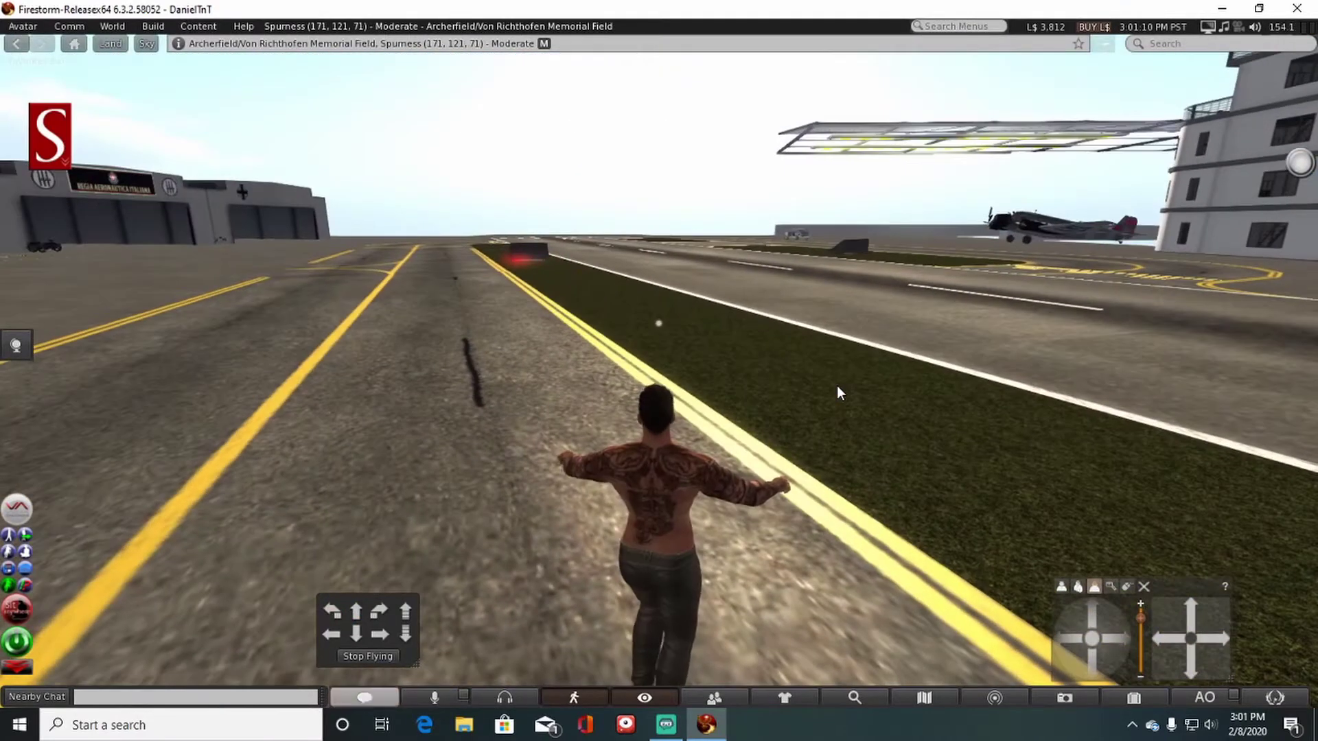
pyautogui.press('Right')
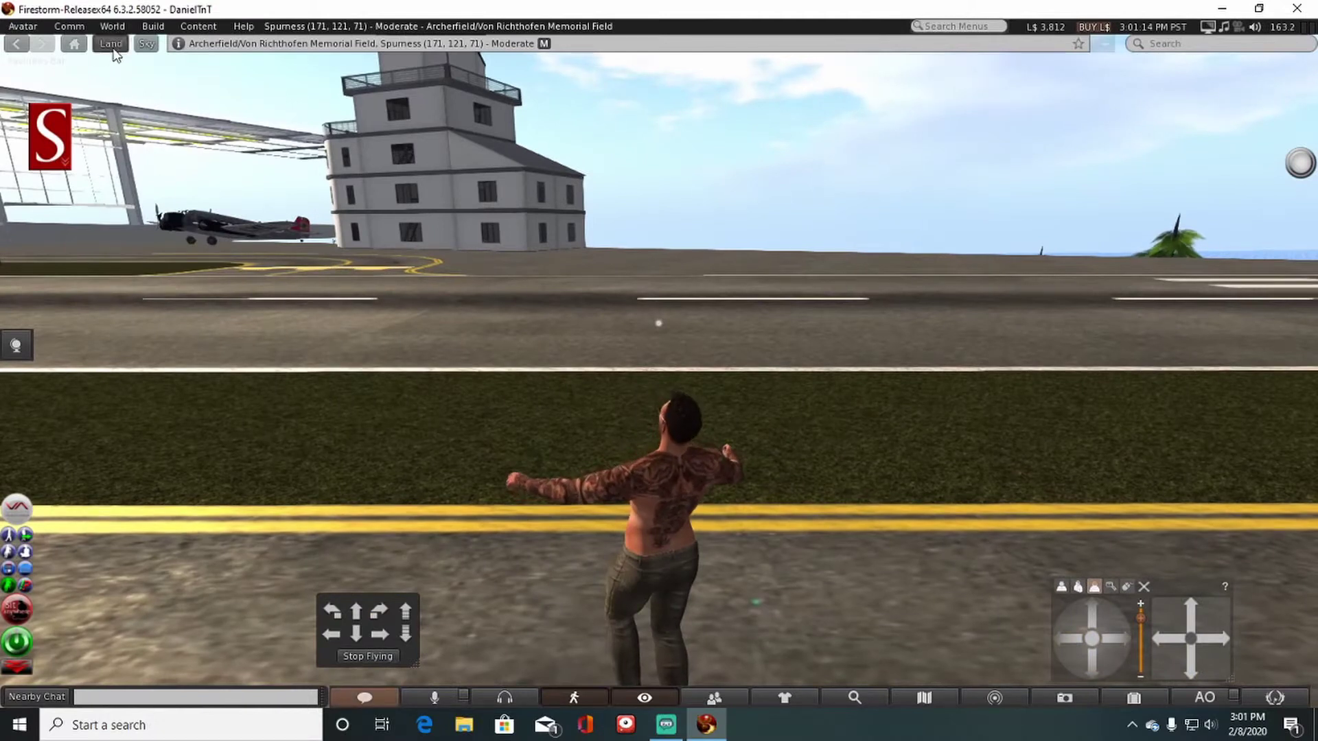
# Step: Open About Land for the Archerfield parcel and view its Options tab
pyautogui.click(112, 46)
pyautogui.click(168, 73)
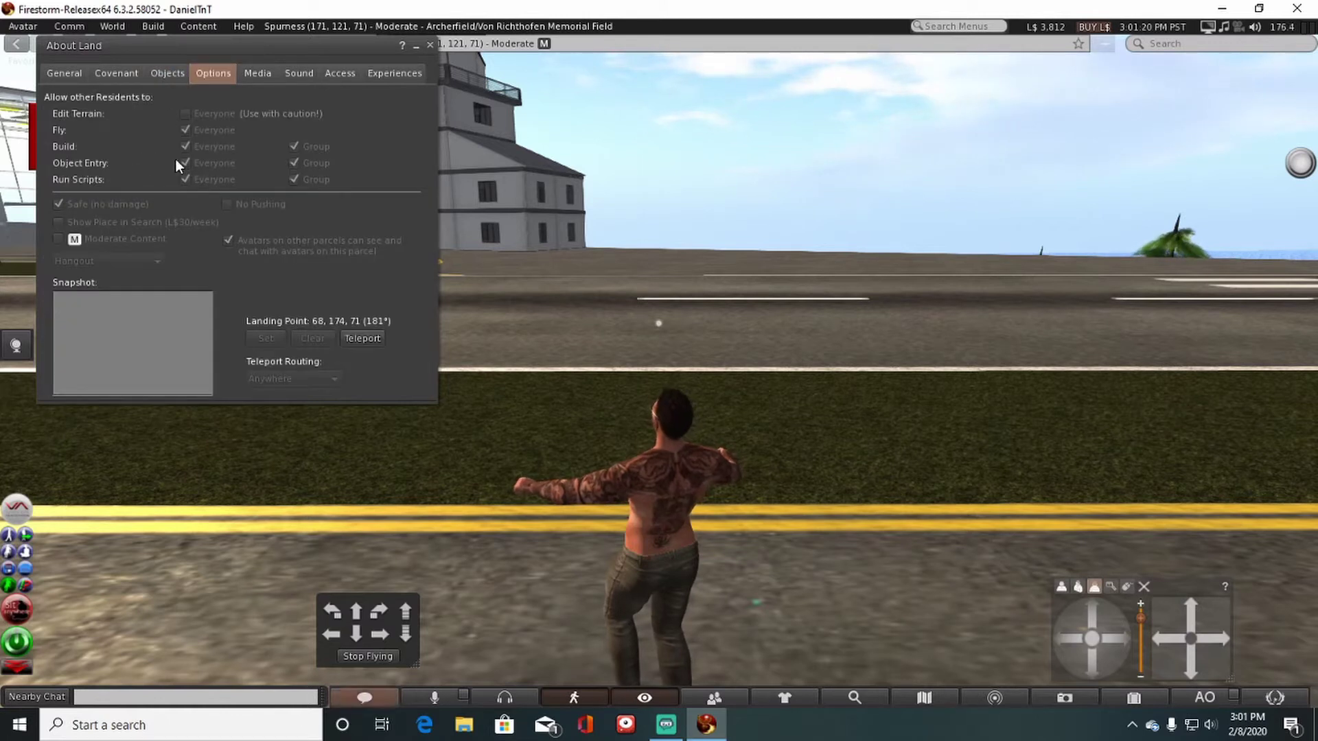
# Step: Close the About Land window and fly down the runway toward the control tower
pyautogui.click(429, 45)
pyautogui.press('Right')
pyautogui.press('Left')
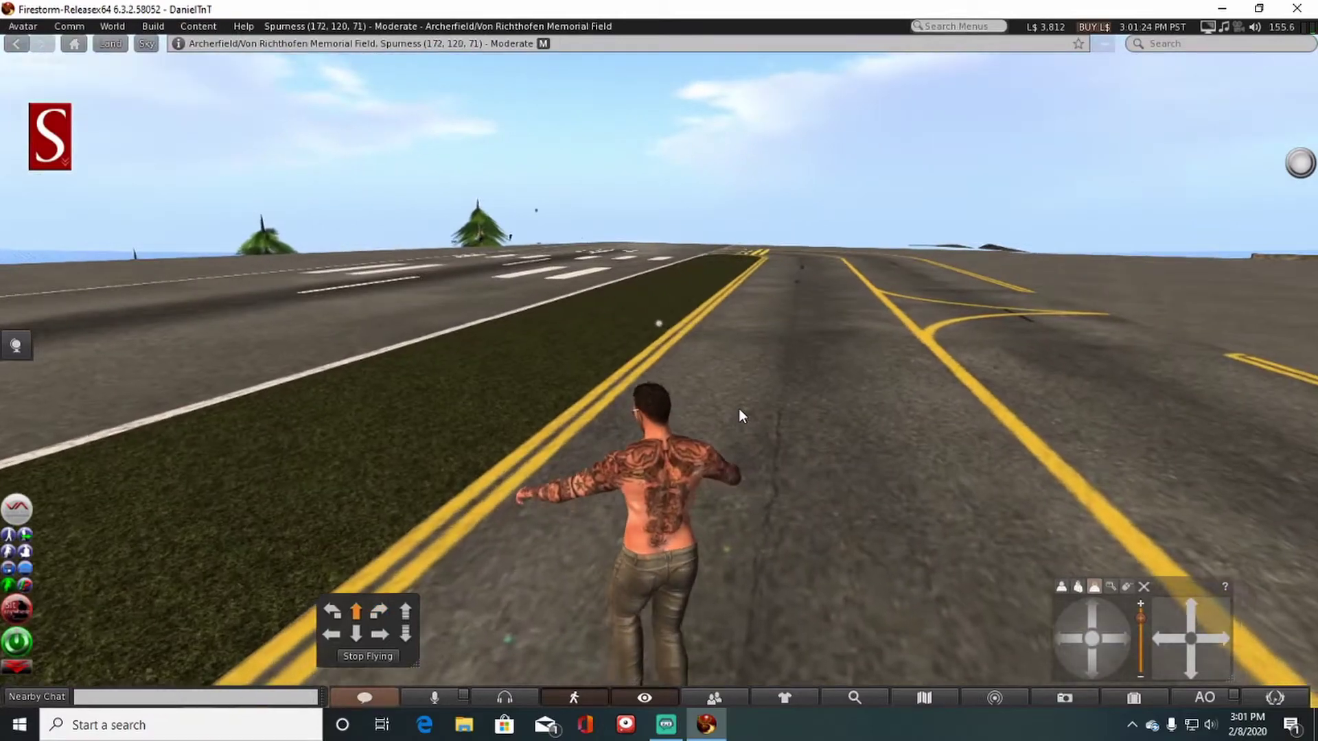
pyautogui.press('Up')
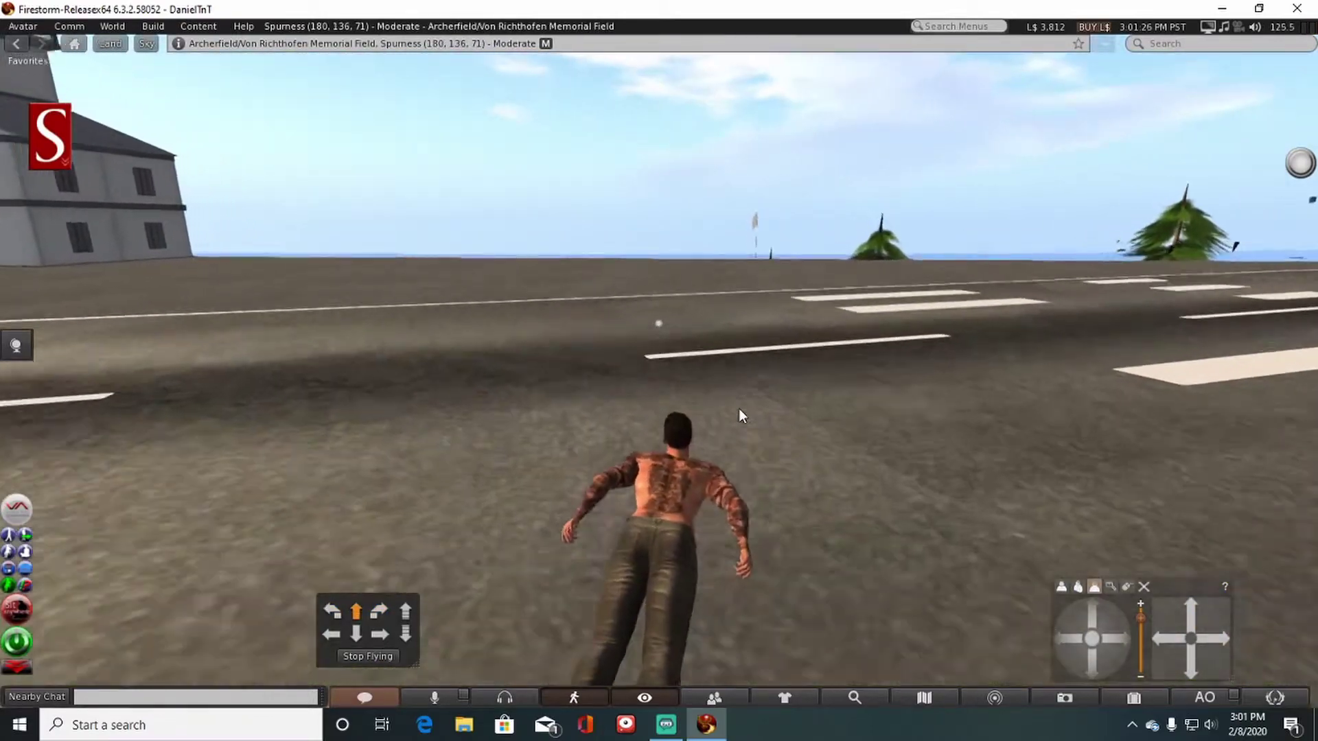
pyautogui.press('Left')
pyautogui.press('Left')
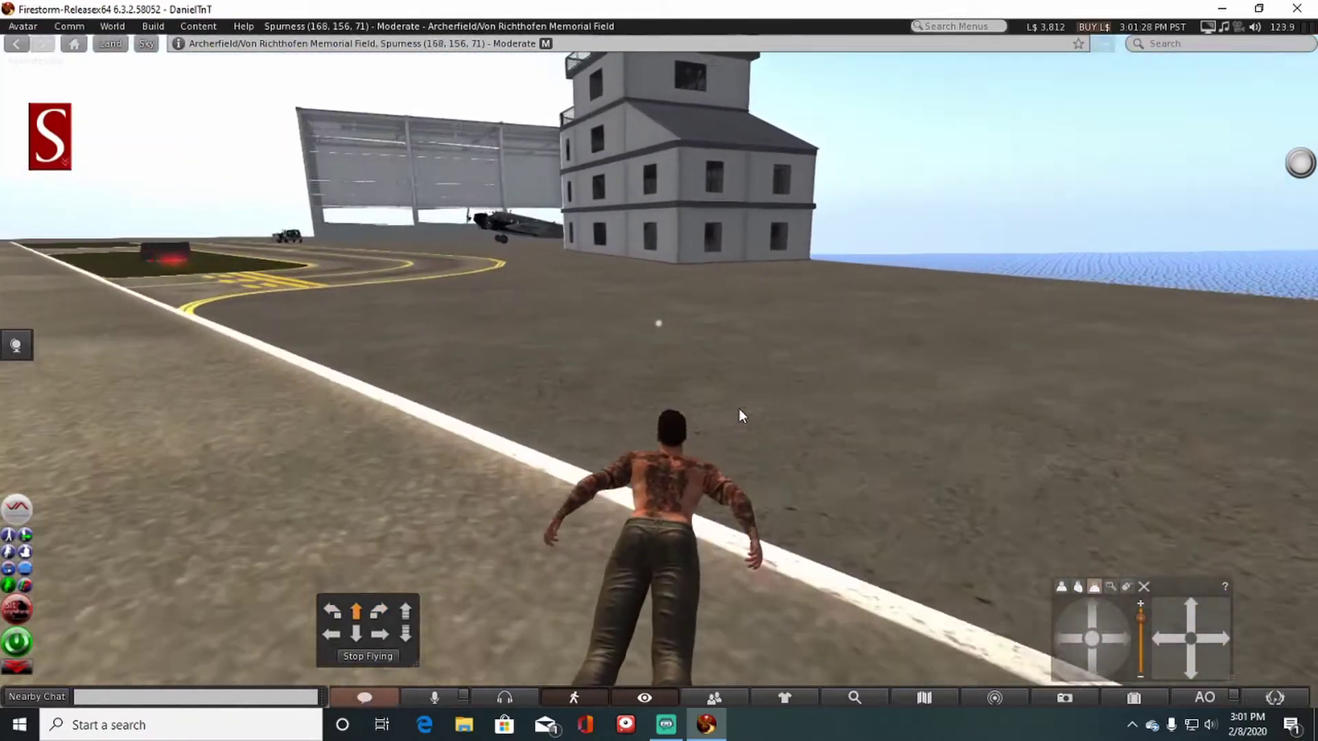
# Step: Fly toward the hangar and tower building beside the runway
pyautogui.press('Right')
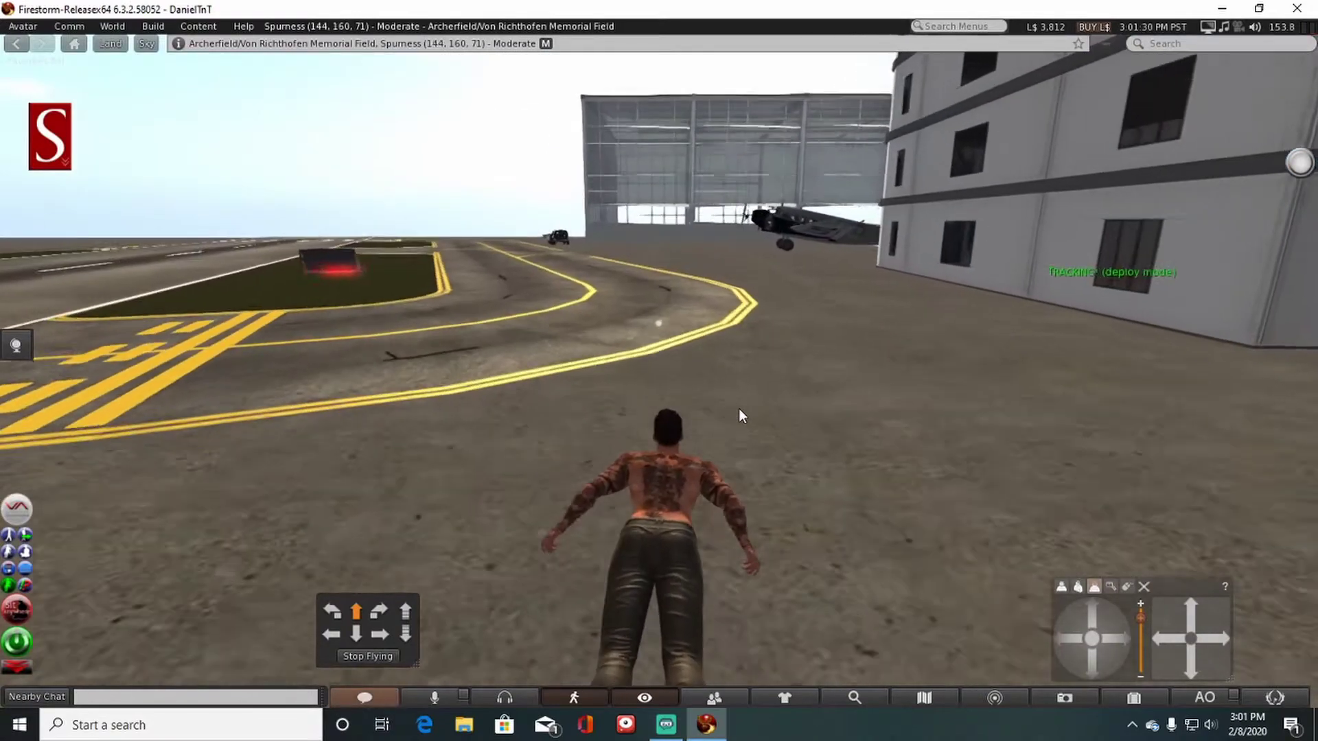
pyautogui.press('Left')
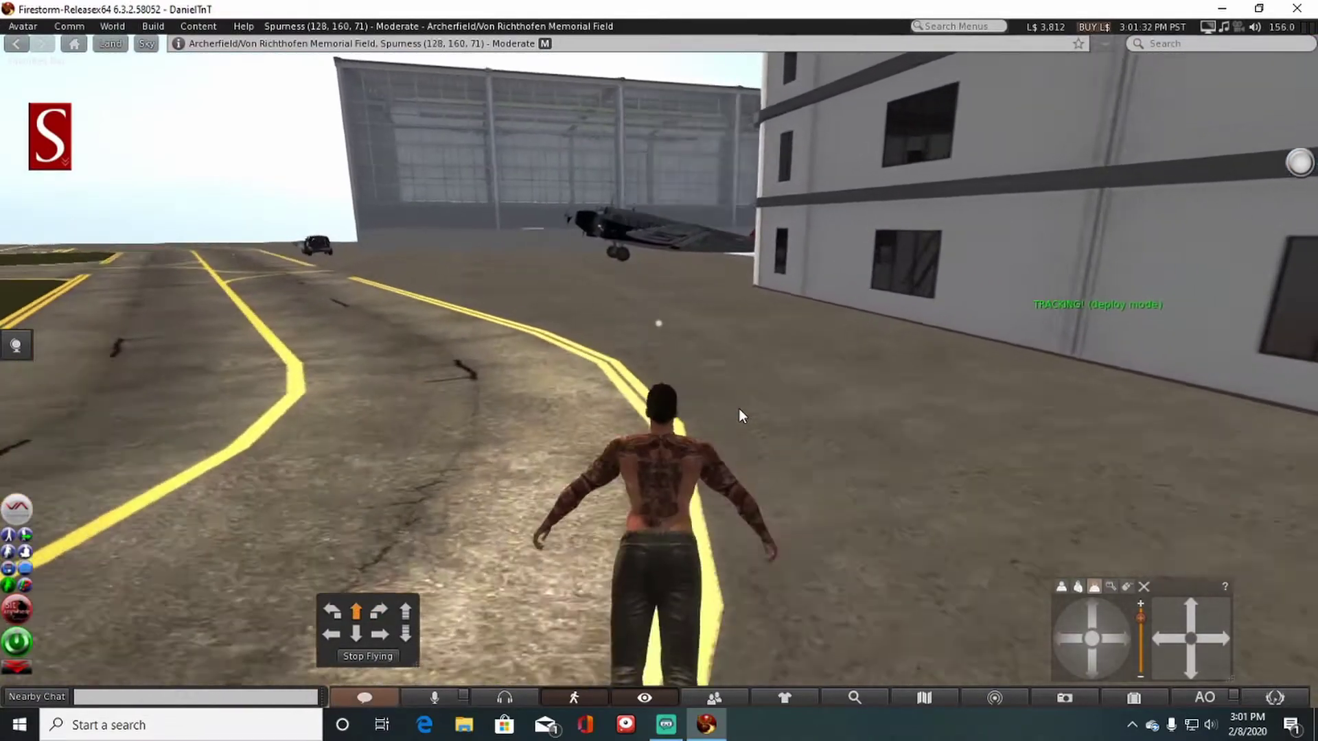
pyautogui.press('Up')
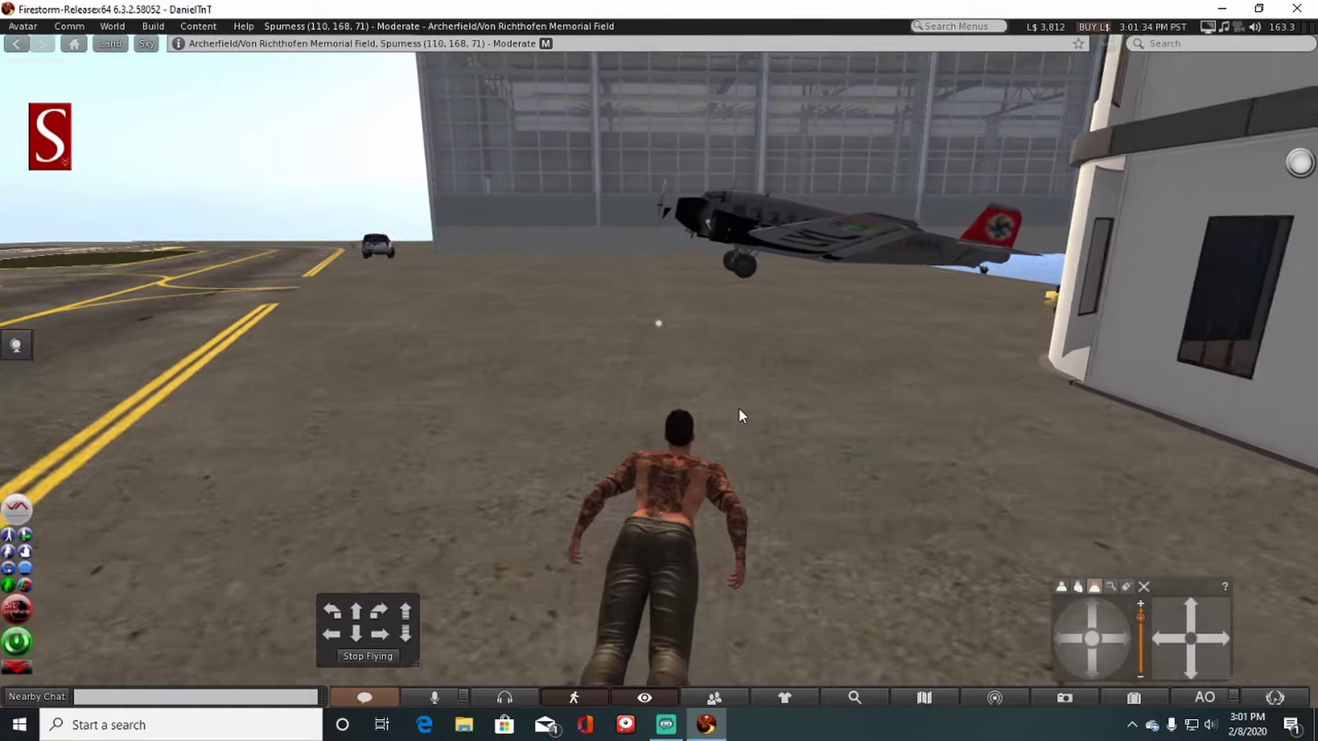
pyautogui.press('Right')
pyautogui.press('Right')
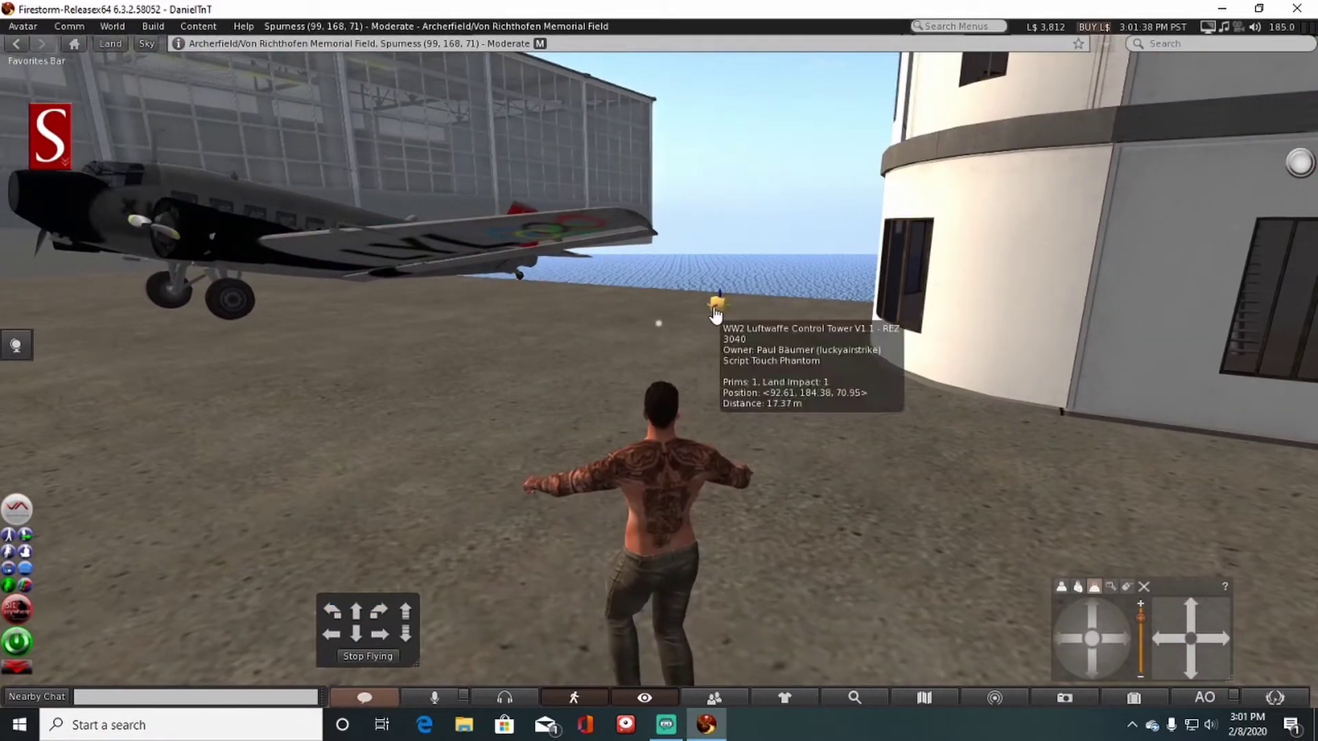
pyautogui.press('Left')
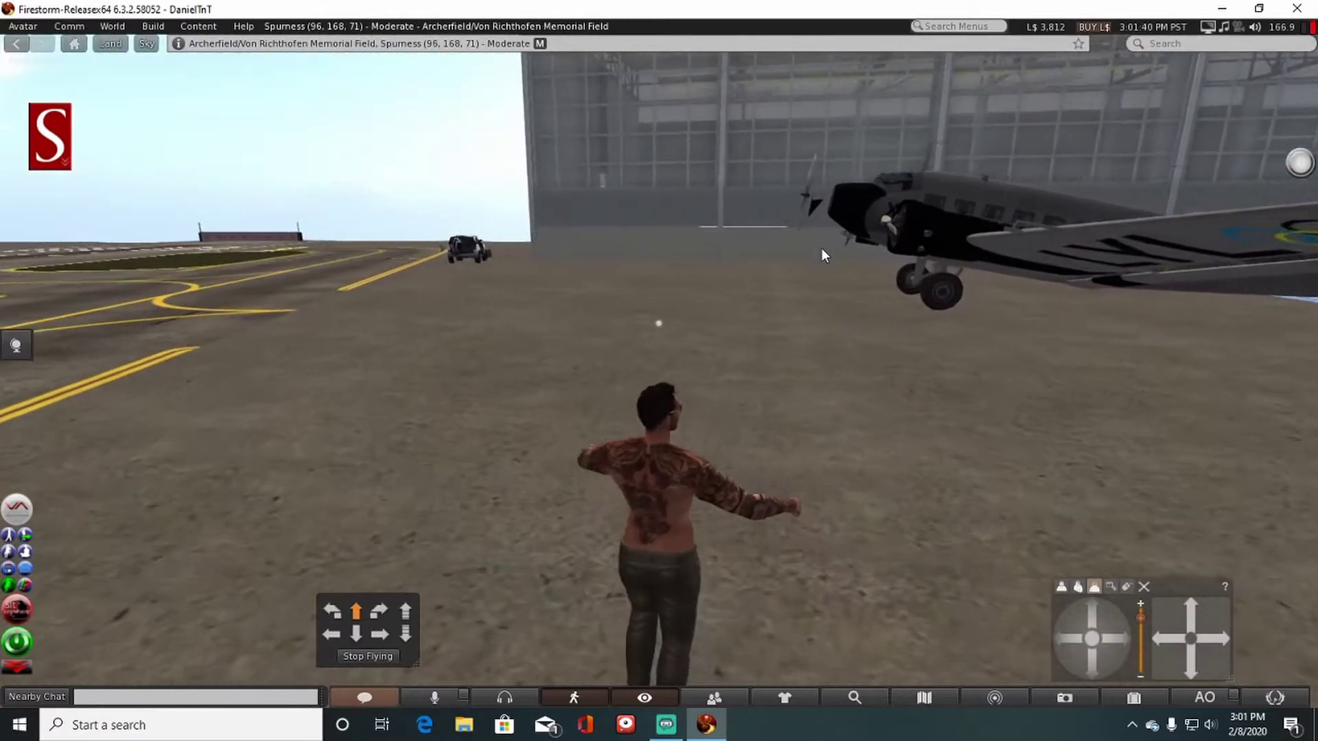
pyautogui.press('Up')
# Step: Circle the parked plane and swing toward the distant hangars and car
pyautogui.press('Right')
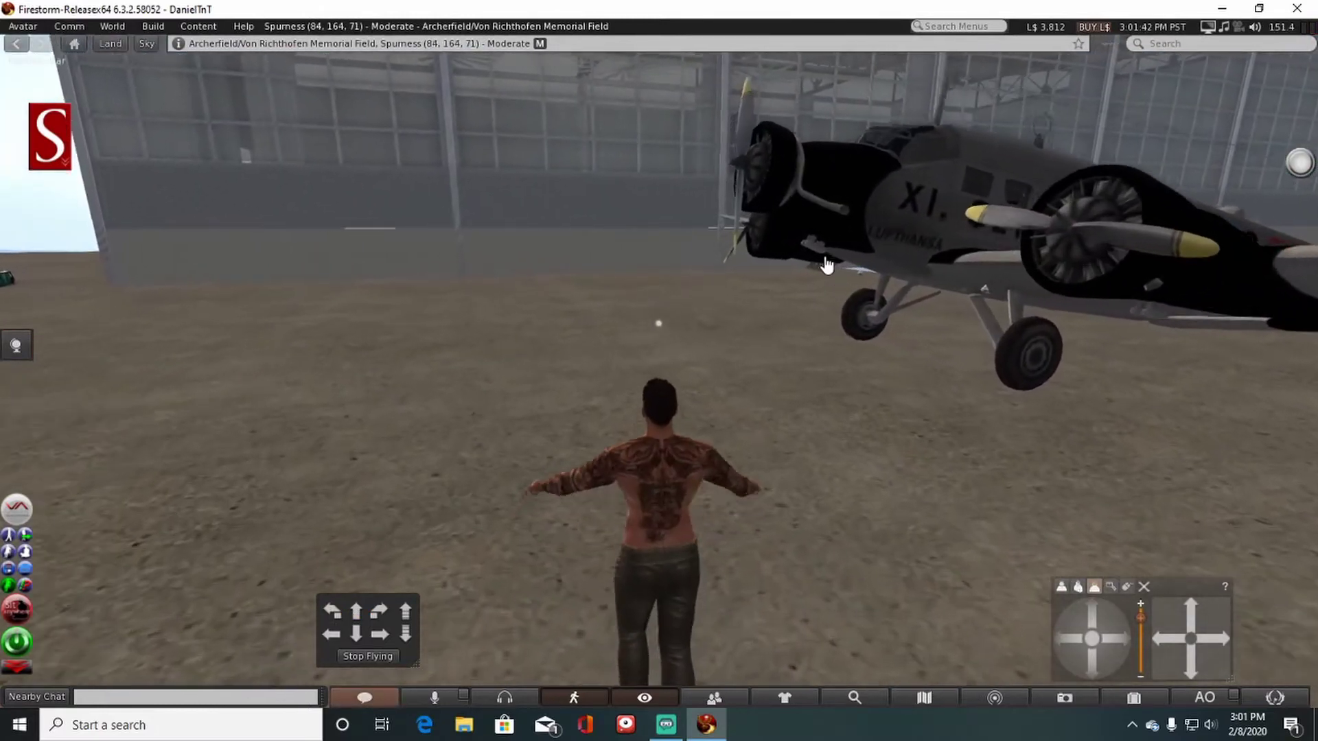
pyautogui.press('Up')
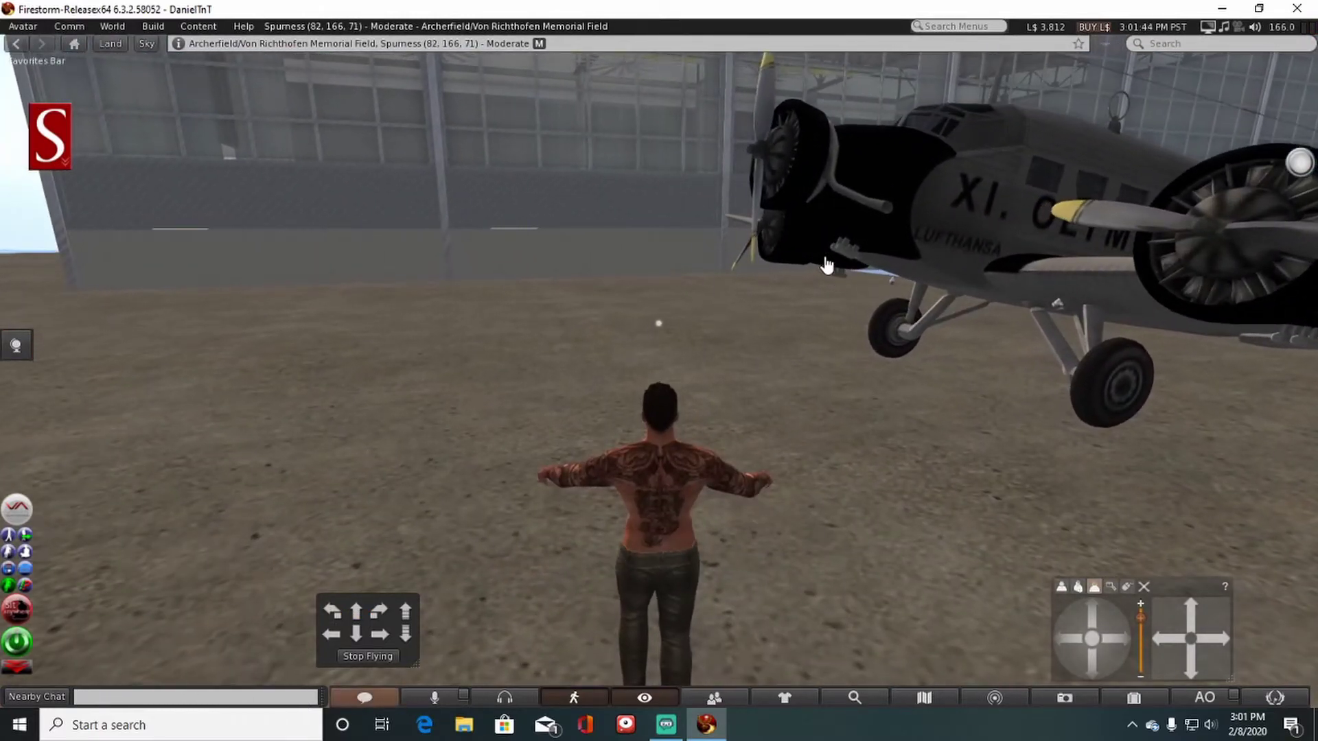
pyautogui.press('Right')
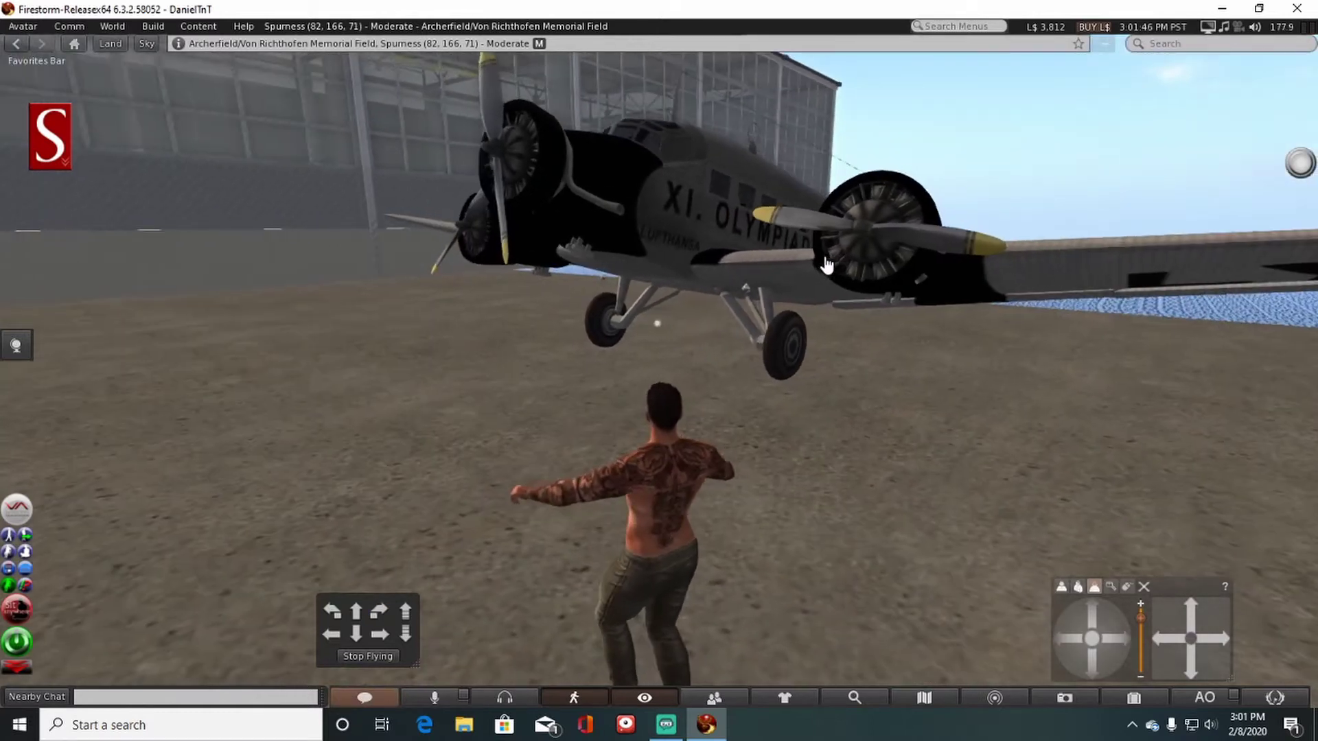
pyautogui.press('Left')
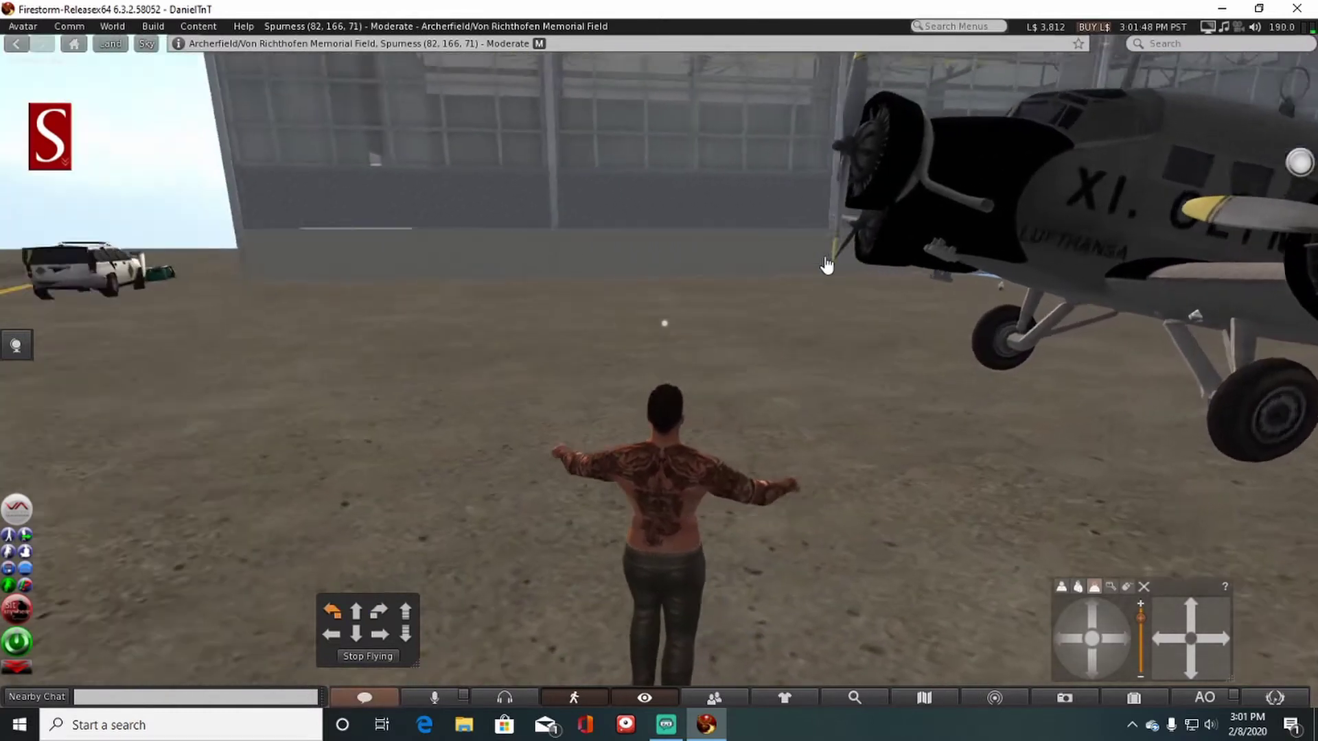
pyautogui.press('Up')
pyautogui.press('Right')
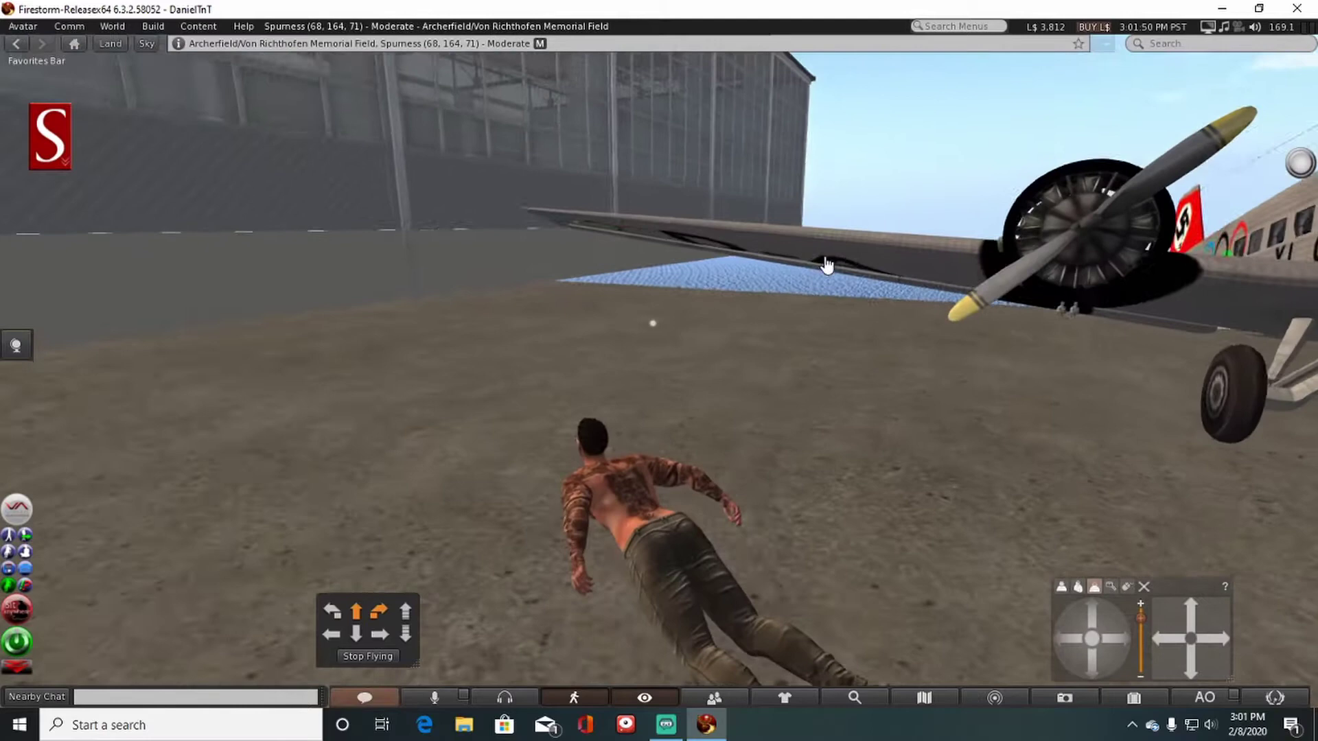
pyautogui.press('Right')
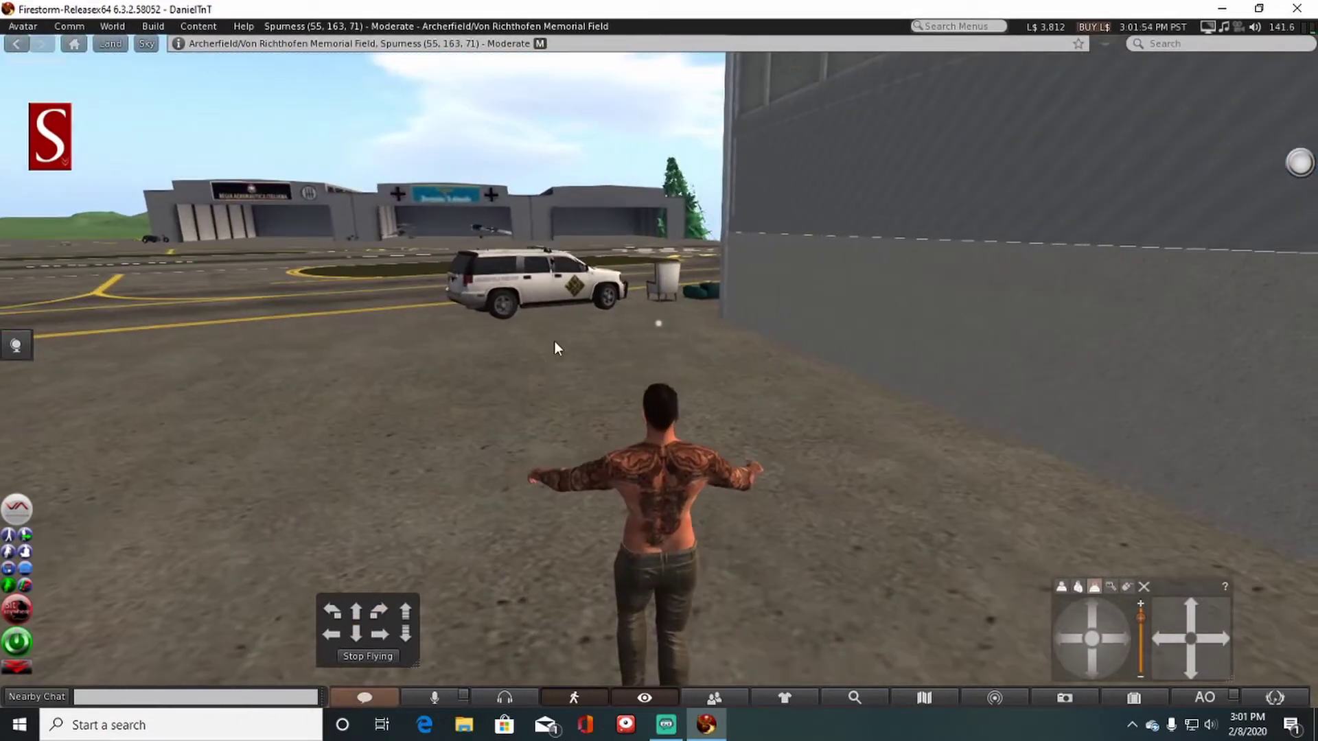
# Step: Fly past the parked car and sofa, between building walls, toward the hangars
pyautogui.press('Up')
pyautogui.press('Up')
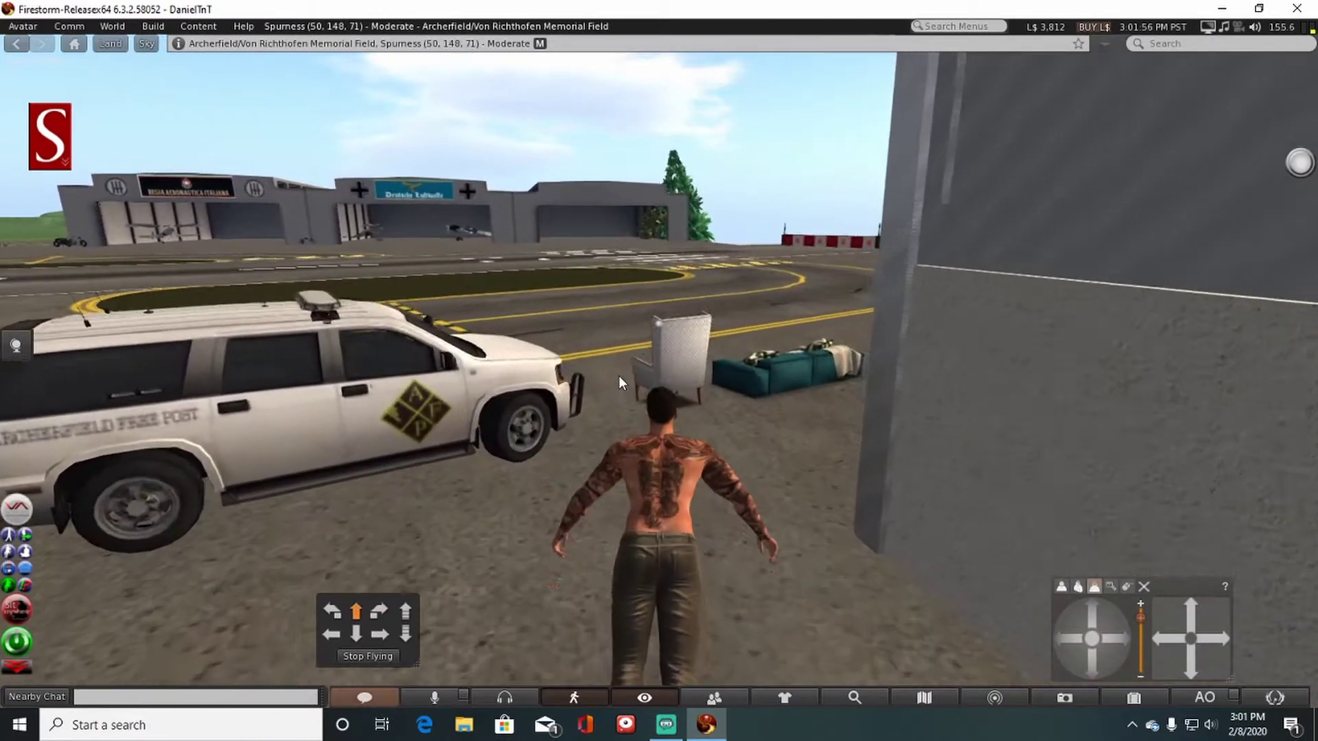
pyautogui.press('Up')
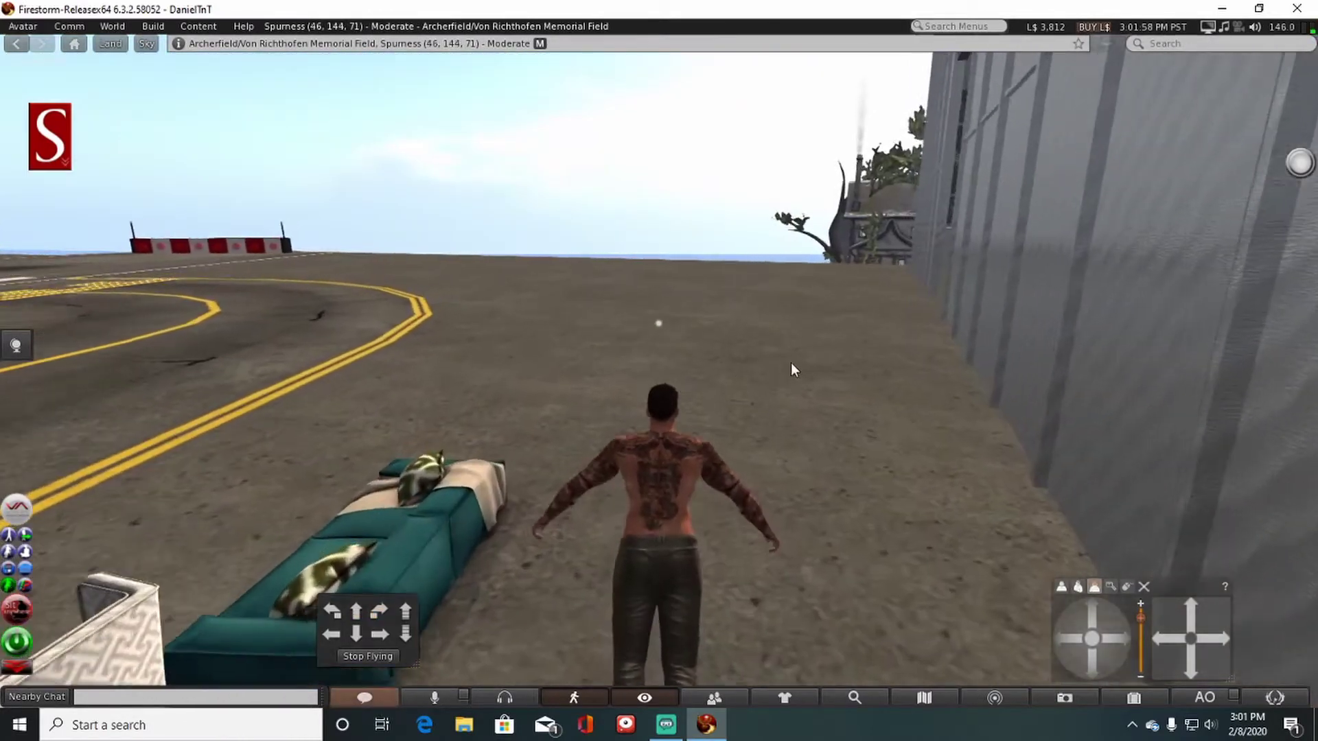
pyautogui.press('Right')
pyautogui.press('Right')
pyautogui.press('Up')
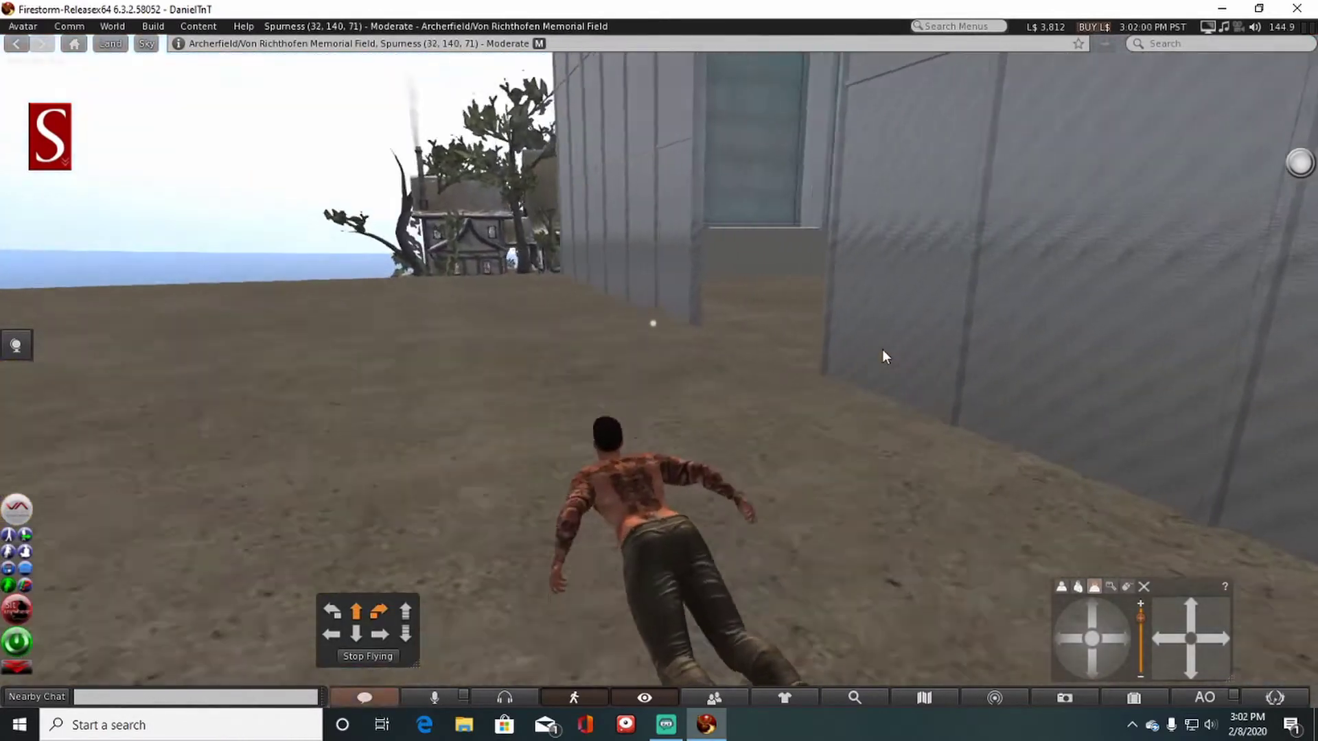
pyautogui.press('Right')
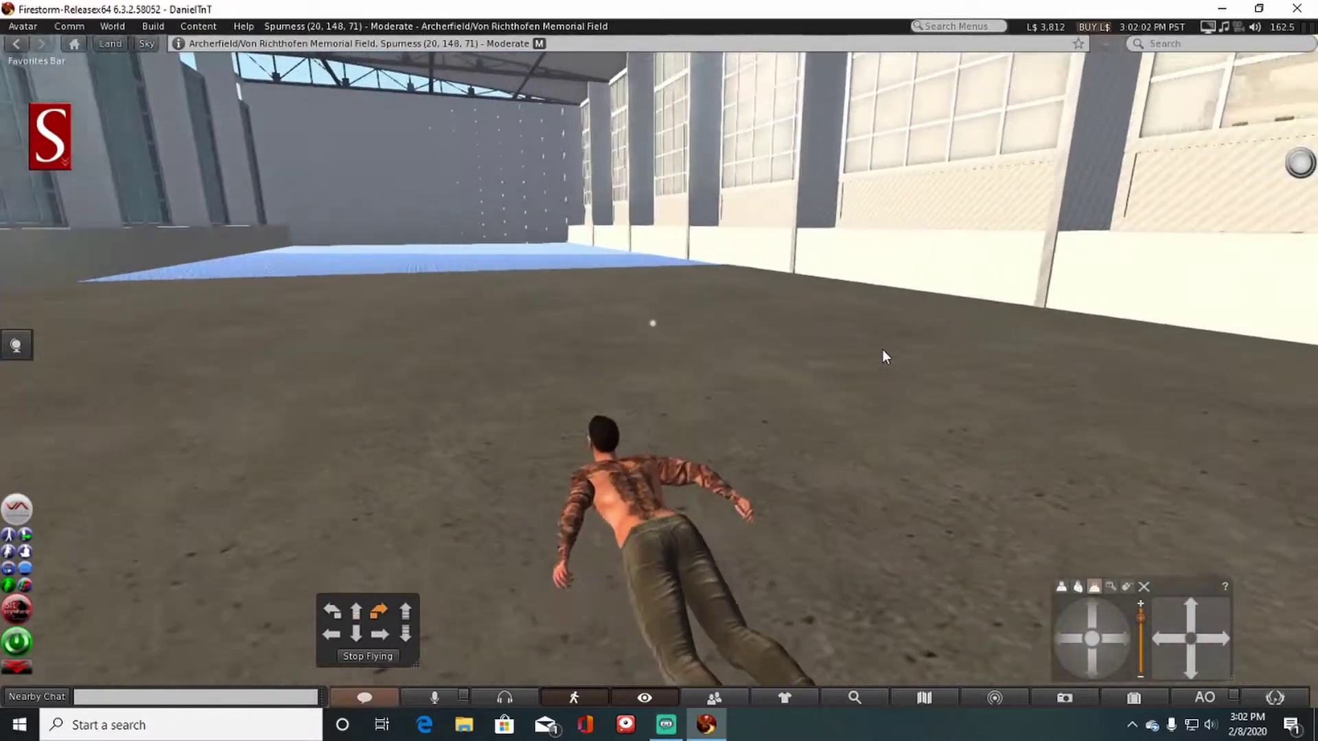
pyautogui.press('Right')
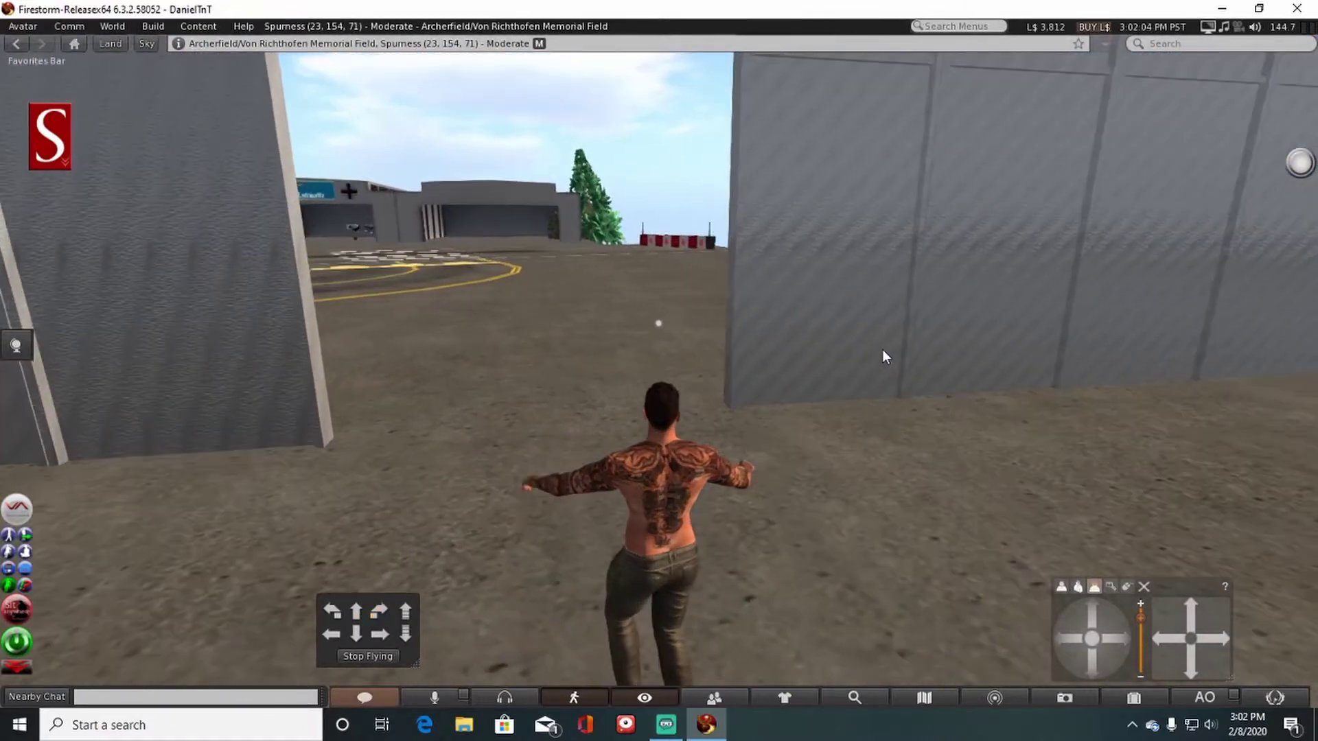
pyautogui.press('Up')
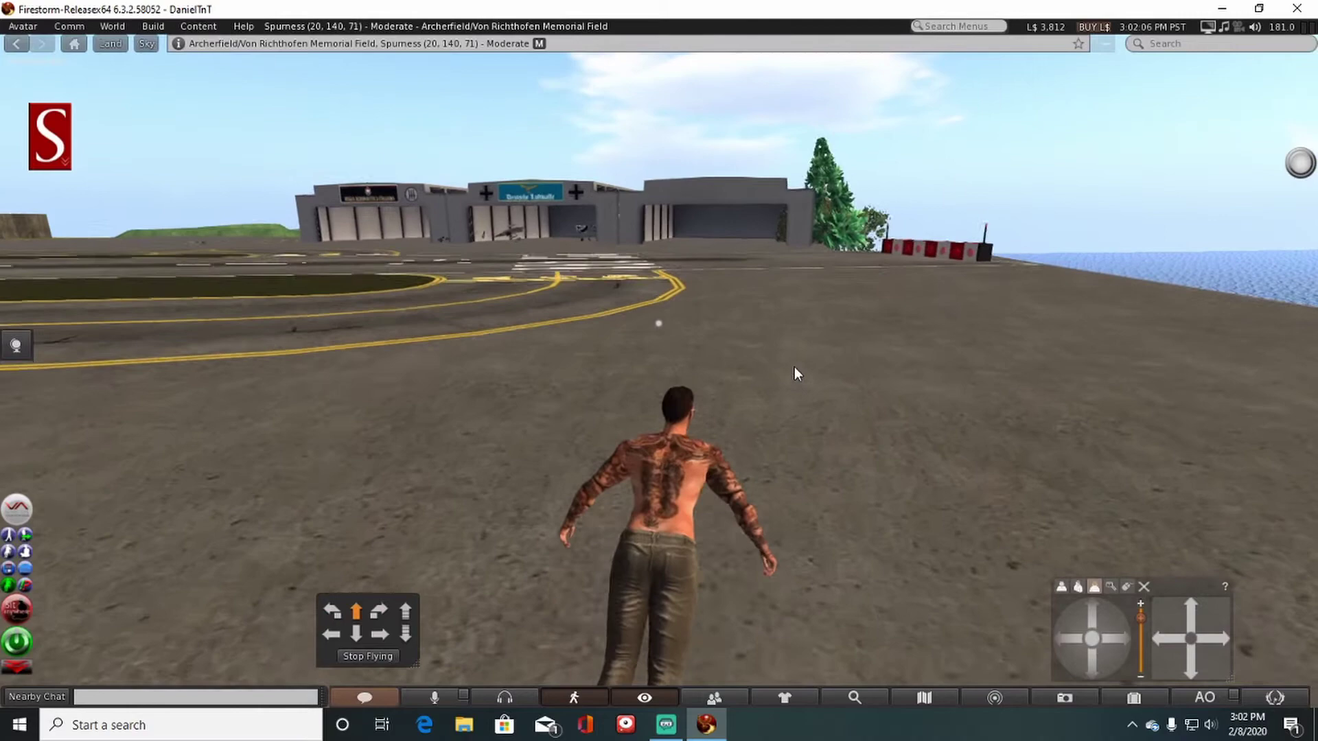
pyautogui.press('Up')
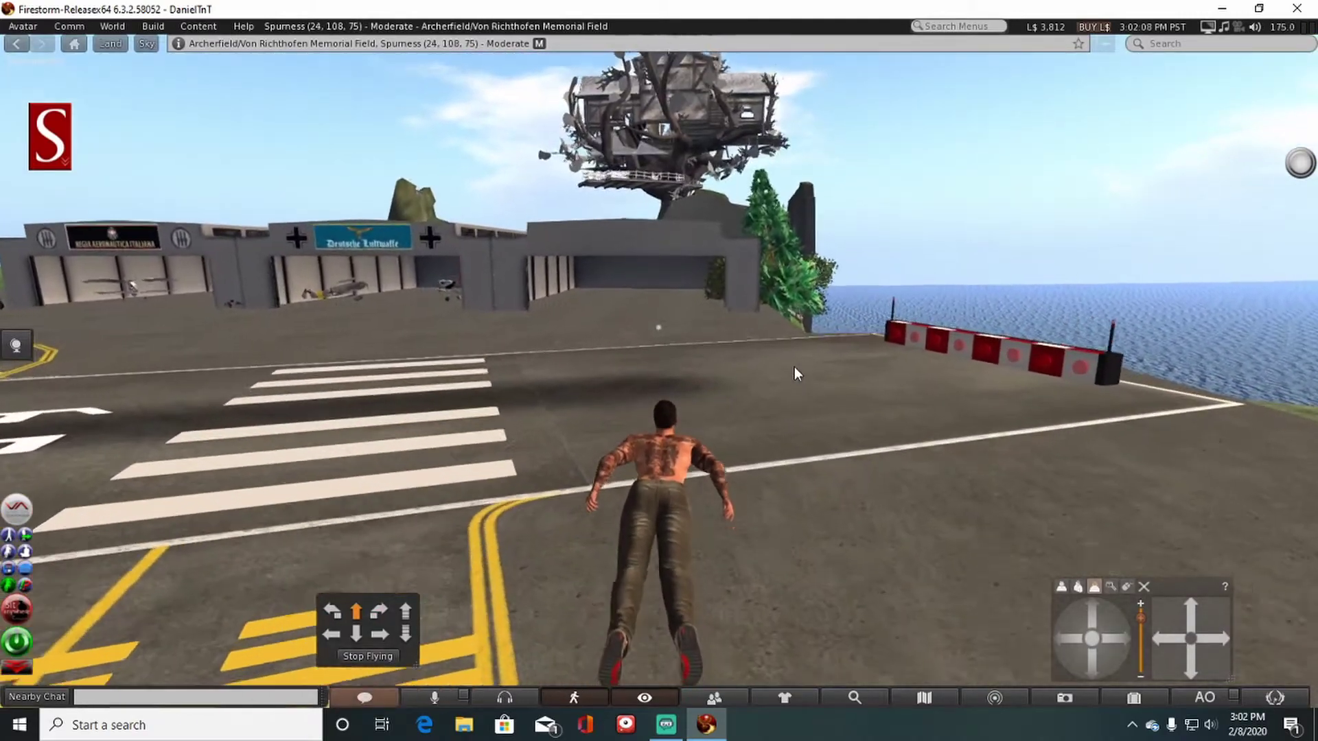
# Step: Fly into the Deutsche Luftwaffe hangar toward its banner and land
pyautogui.press('Left')
pyautogui.press('Left')
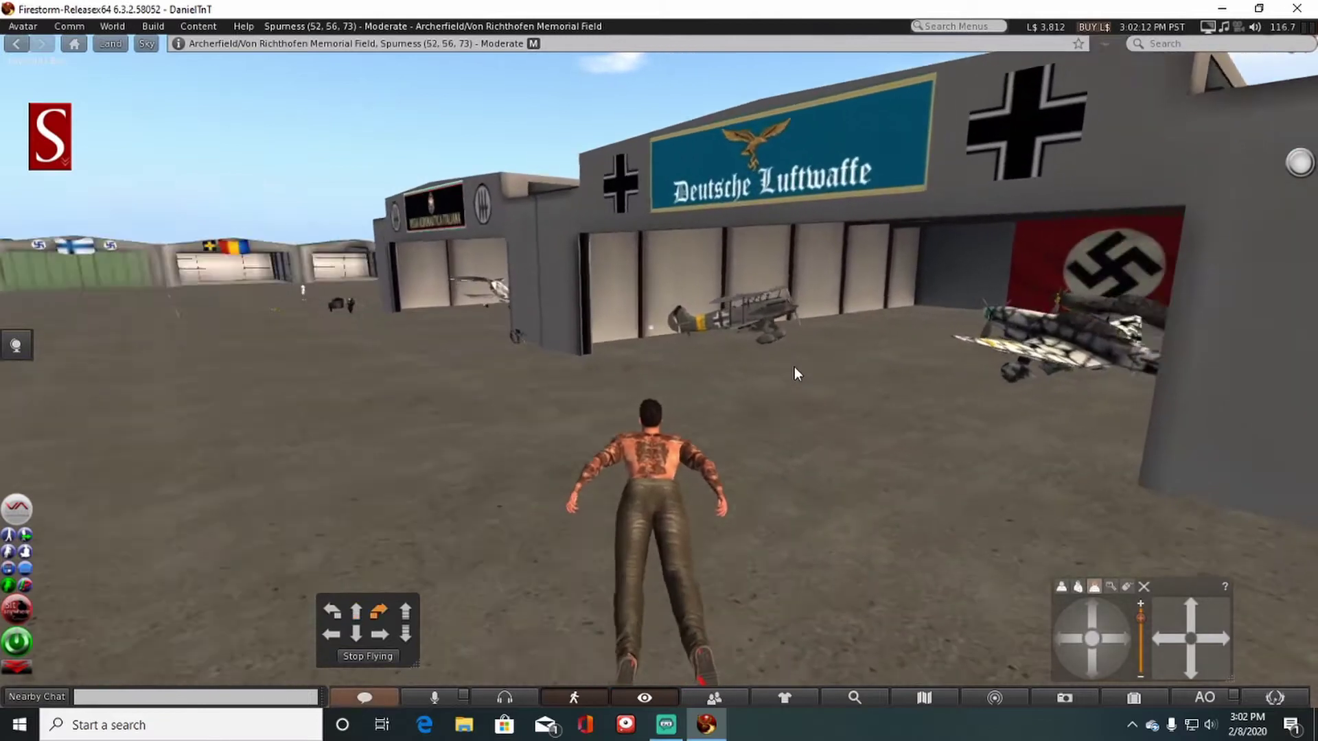
pyautogui.press('Right')
pyautogui.press('Up')
pyautogui.press('Up')
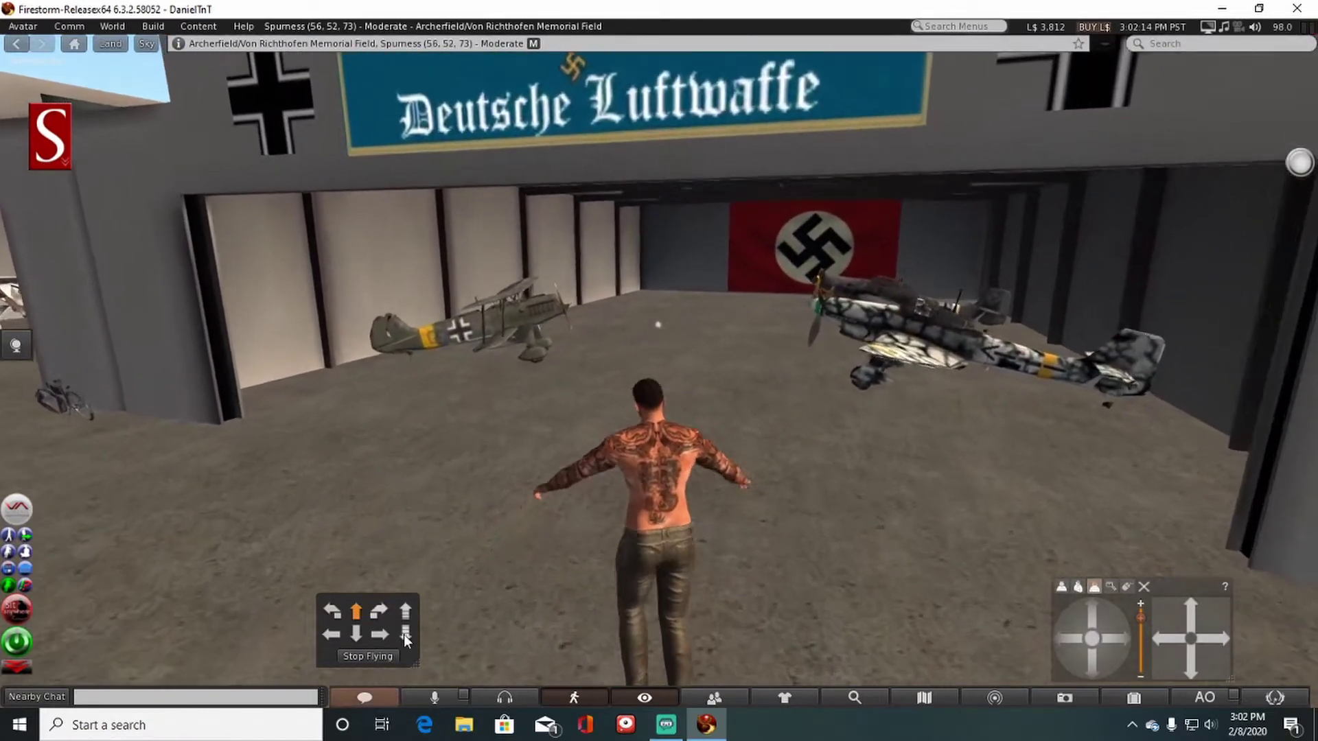
pyautogui.click(408, 635)
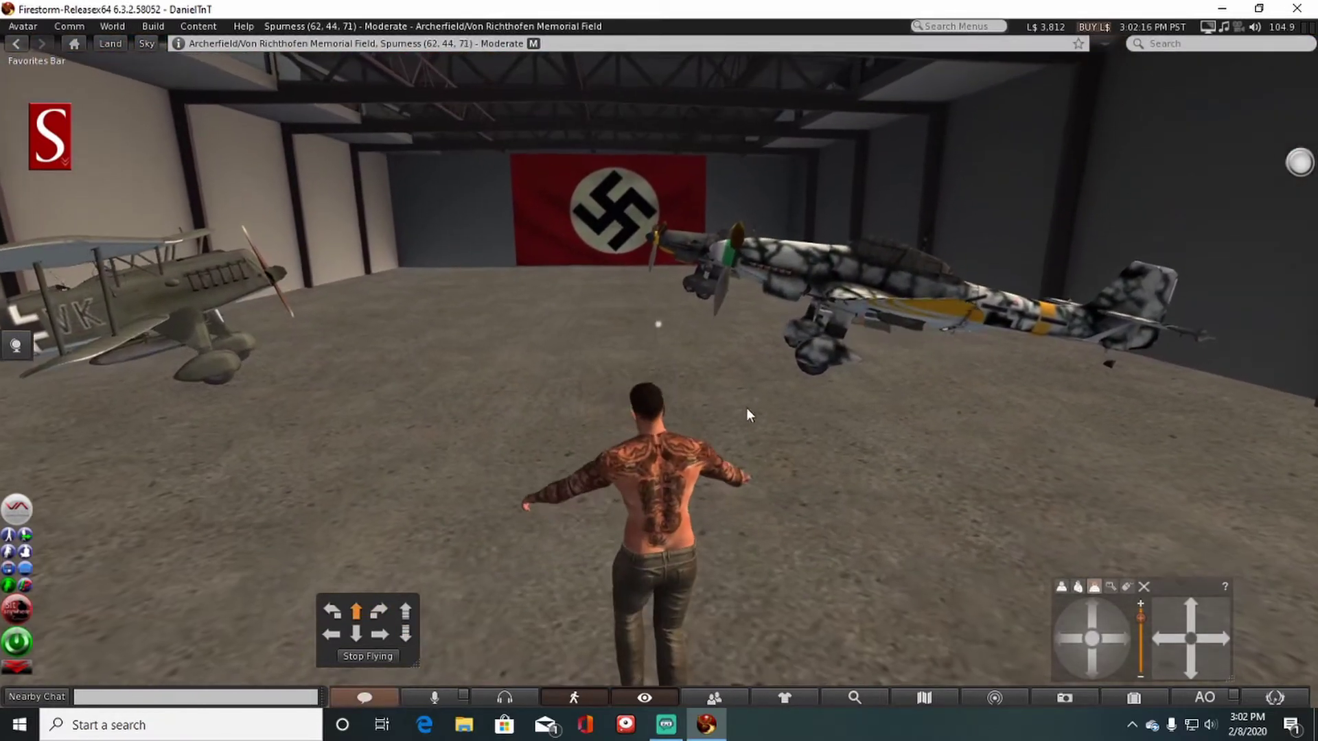
pyautogui.press('Up')
pyautogui.press('Up')
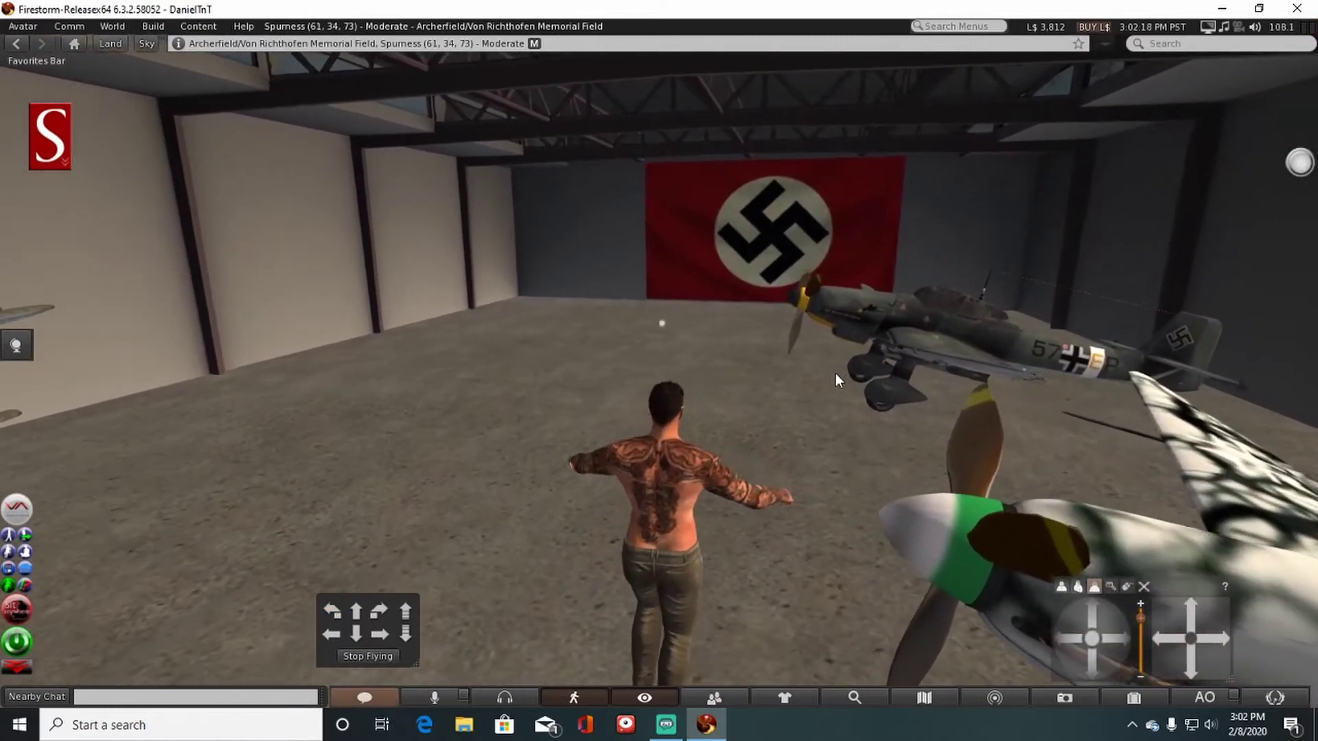
pyautogui.press('Left')
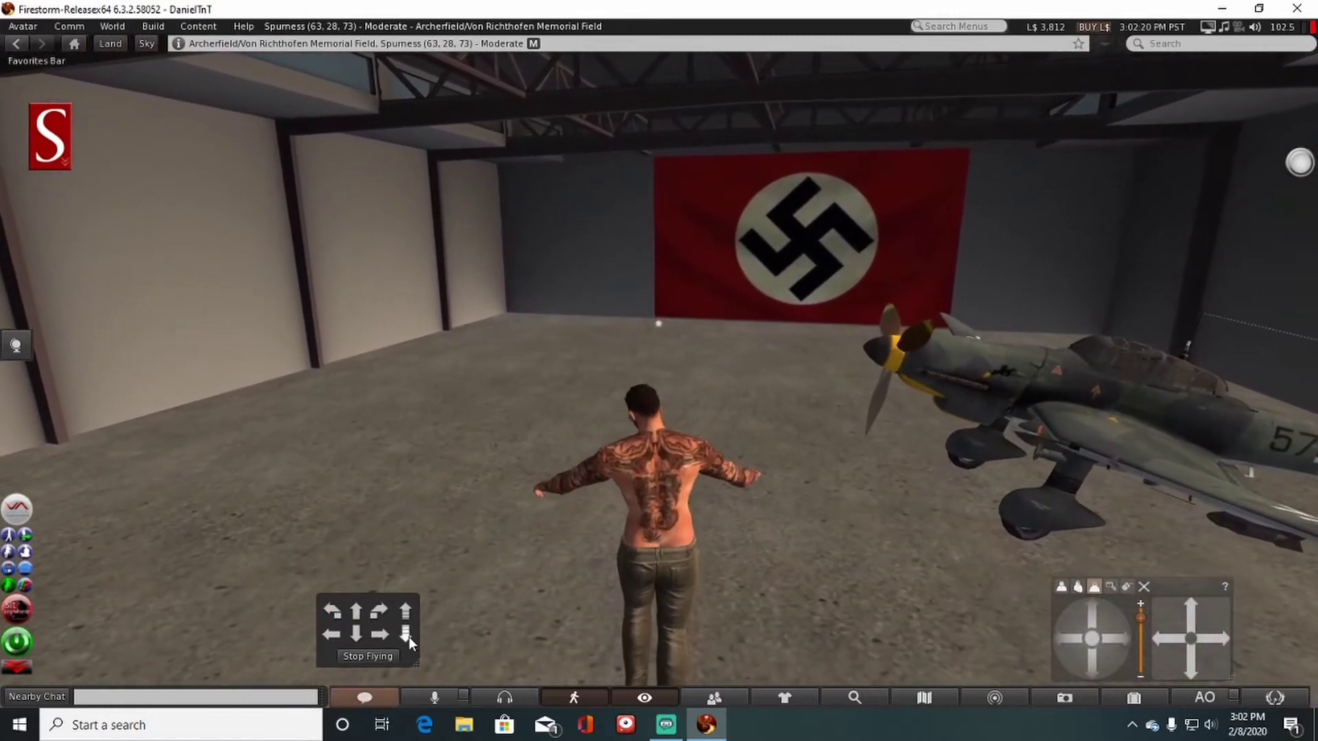
pyautogui.click(409, 637)
# Step: Walk past the hangar's parked warplanes and biplane and out the door
pyautogui.press('Right')
pyautogui.press('Right')
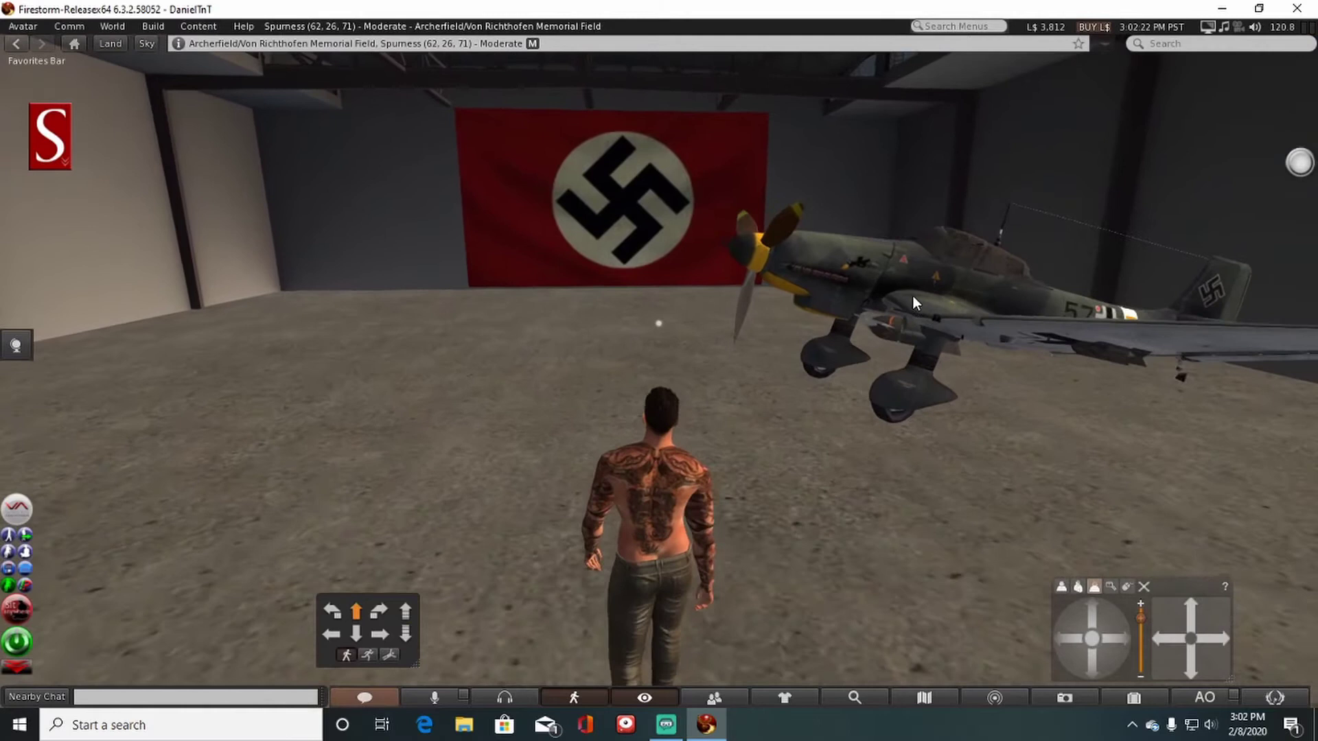
pyautogui.press('Right')
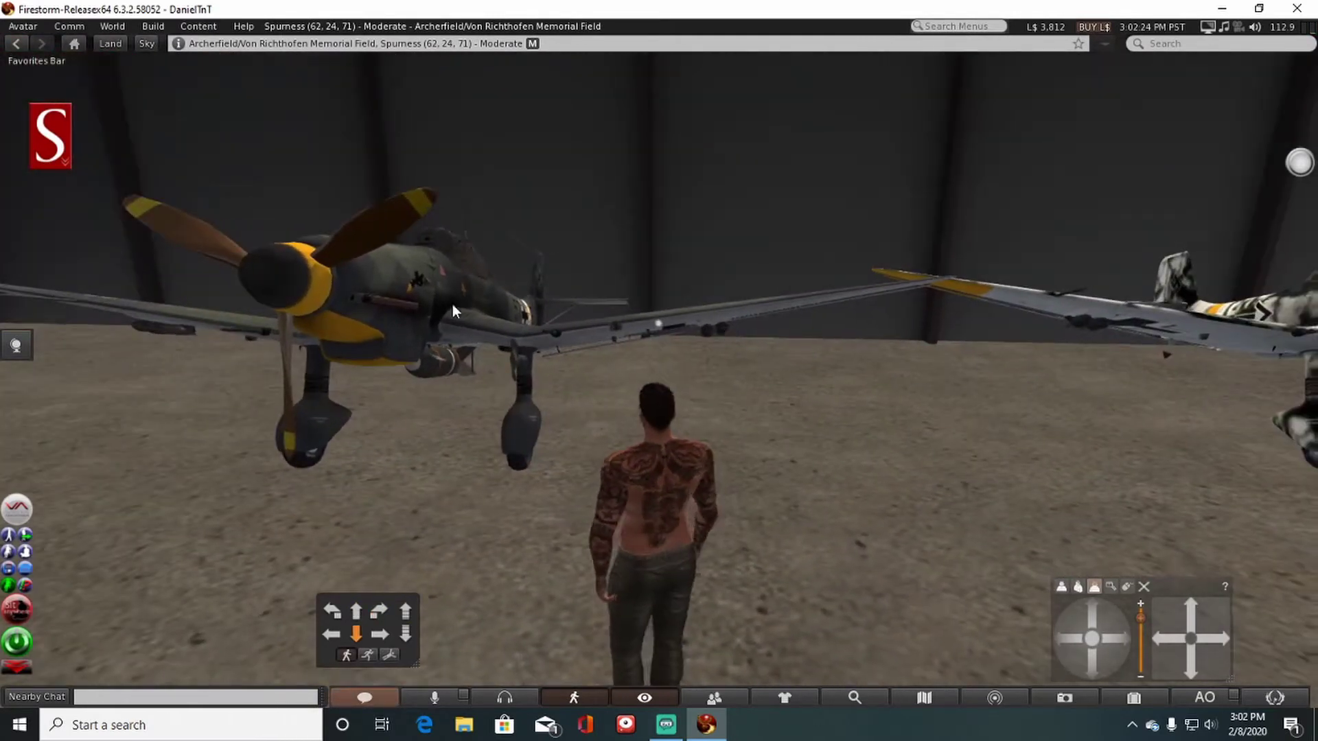
pyautogui.press('Up')
pyautogui.press('Right')
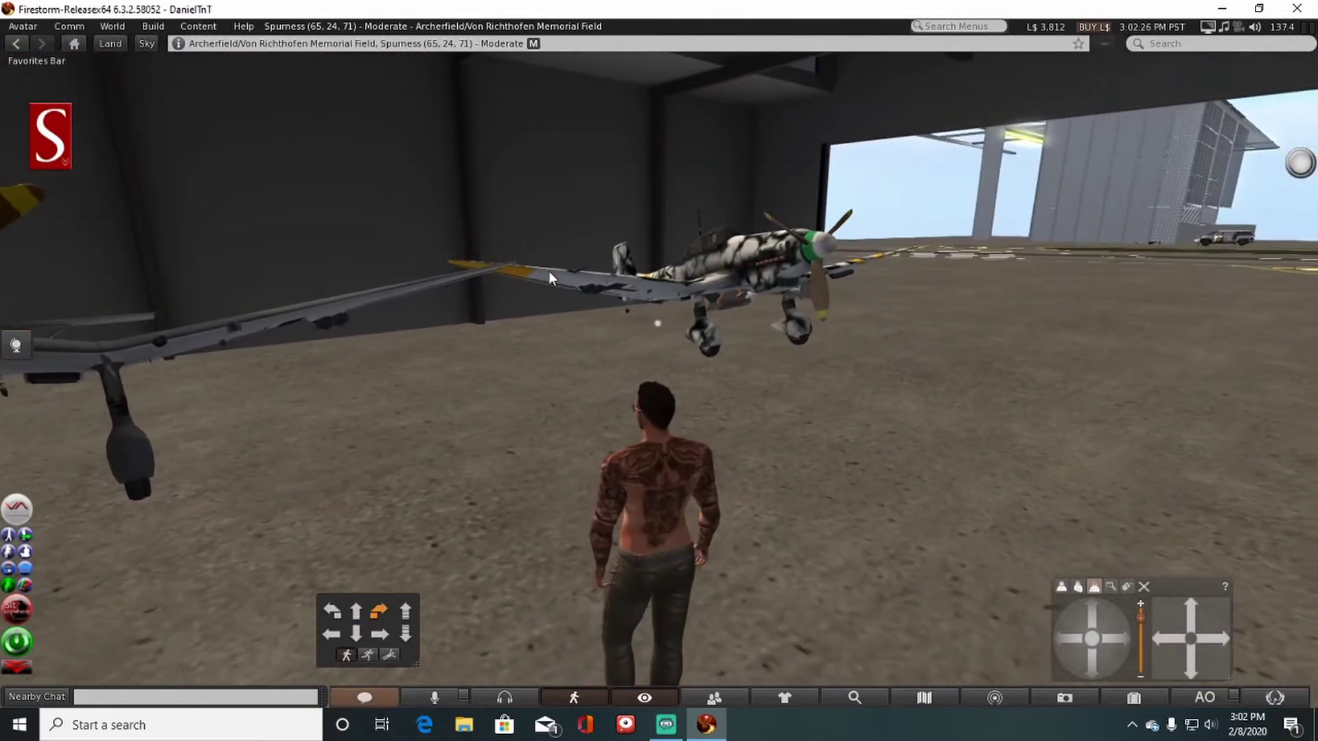
pyautogui.press('Up')
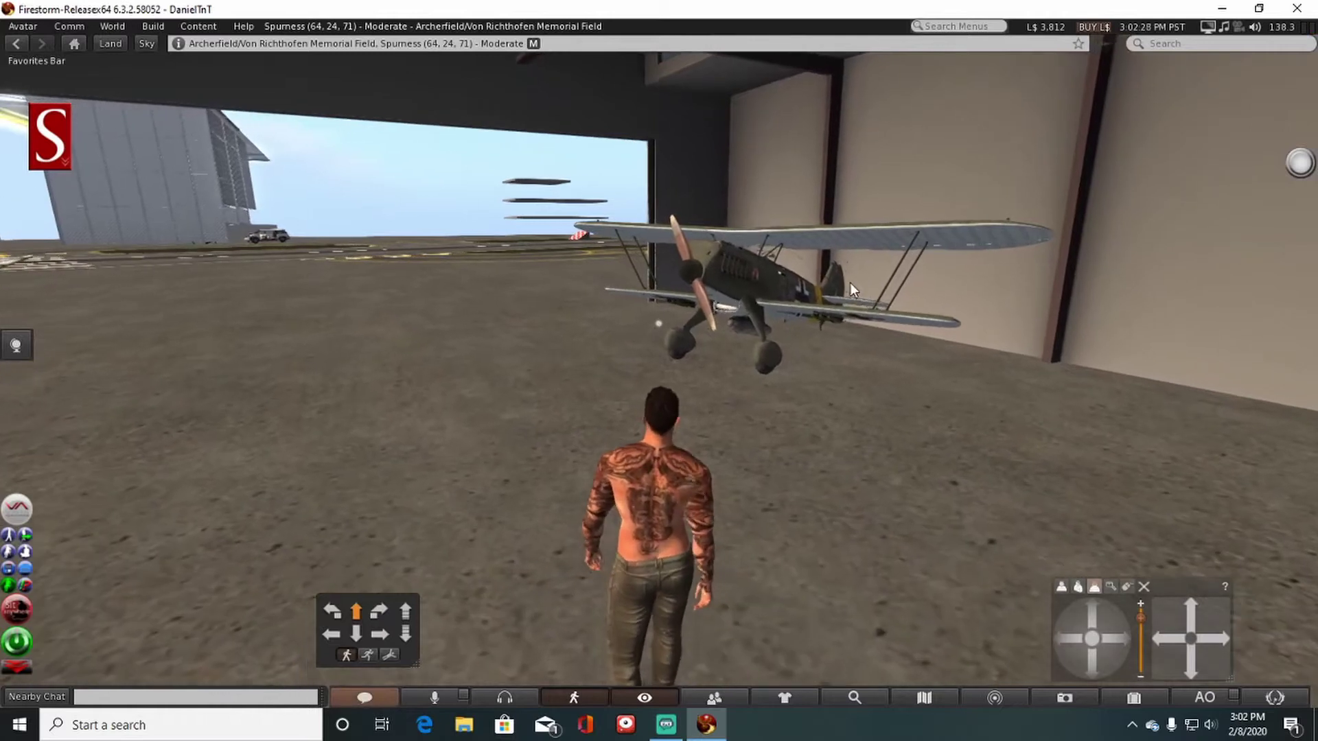
pyautogui.press('Left')
pyautogui.press('Up')
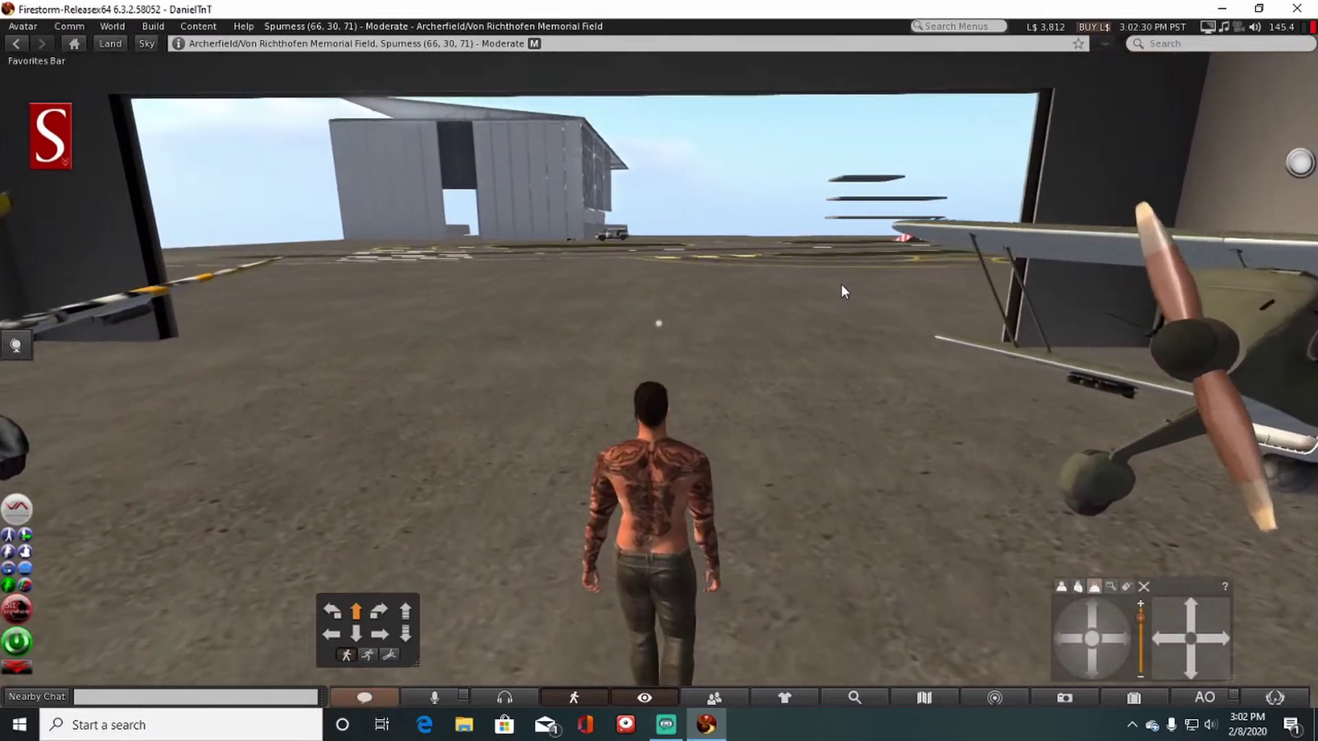
# Step: Walk along the hangar row into the Italian-flagged hangar, up to the white biplane
pyautogui.press('Right')
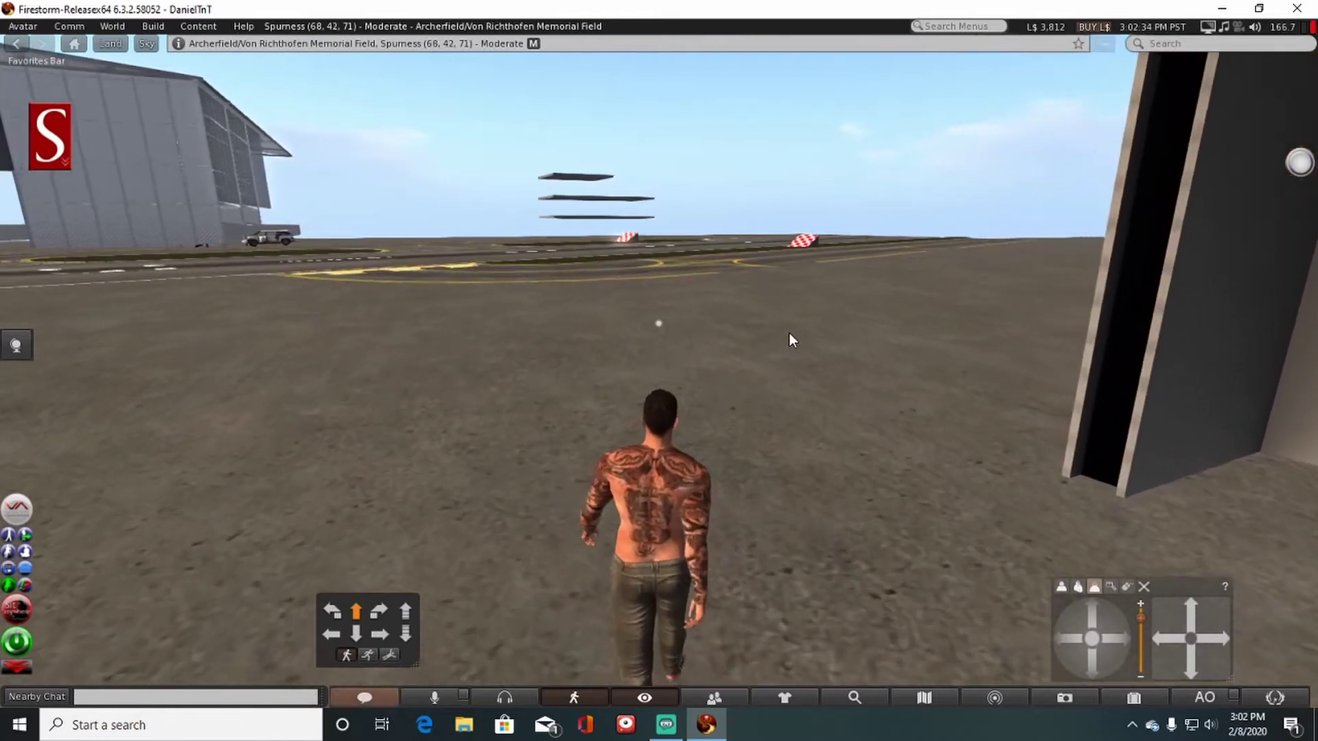
pyautogui.press('Right')
pyautogui.press('Right')
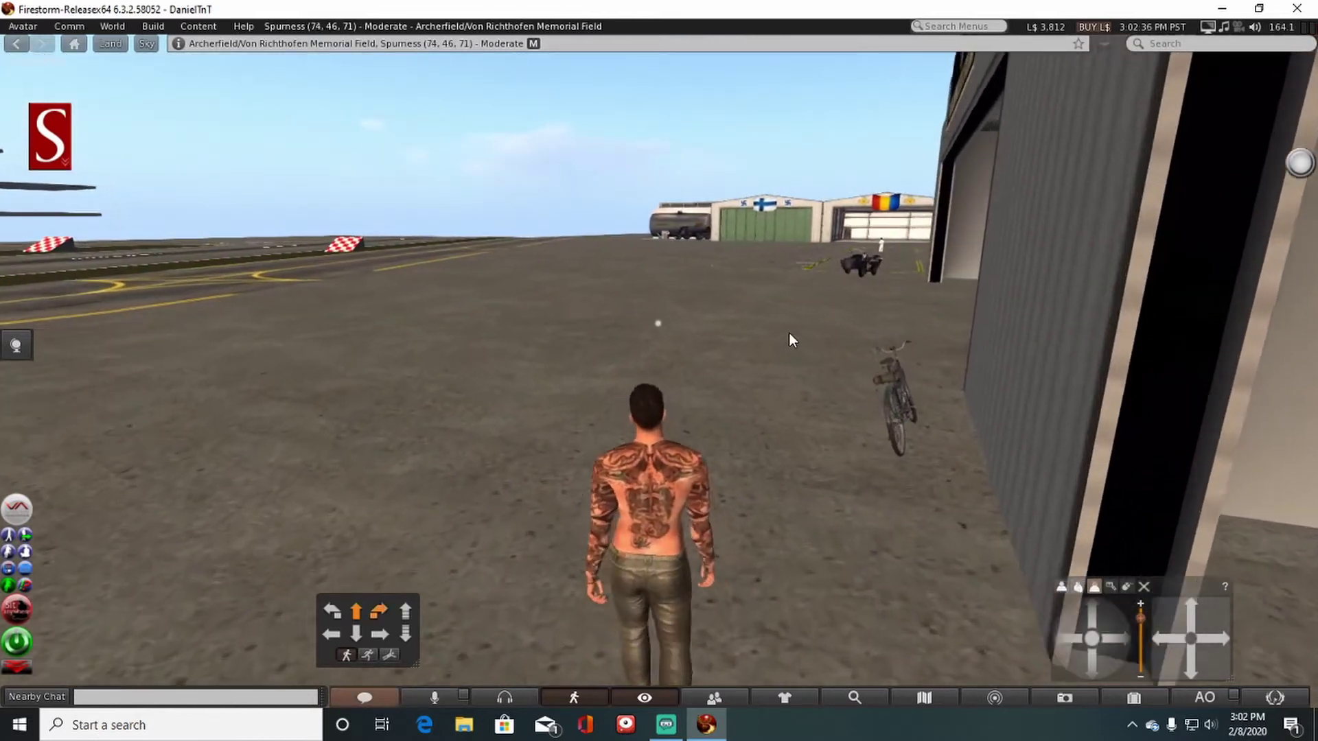
pyautogui.press('Right')
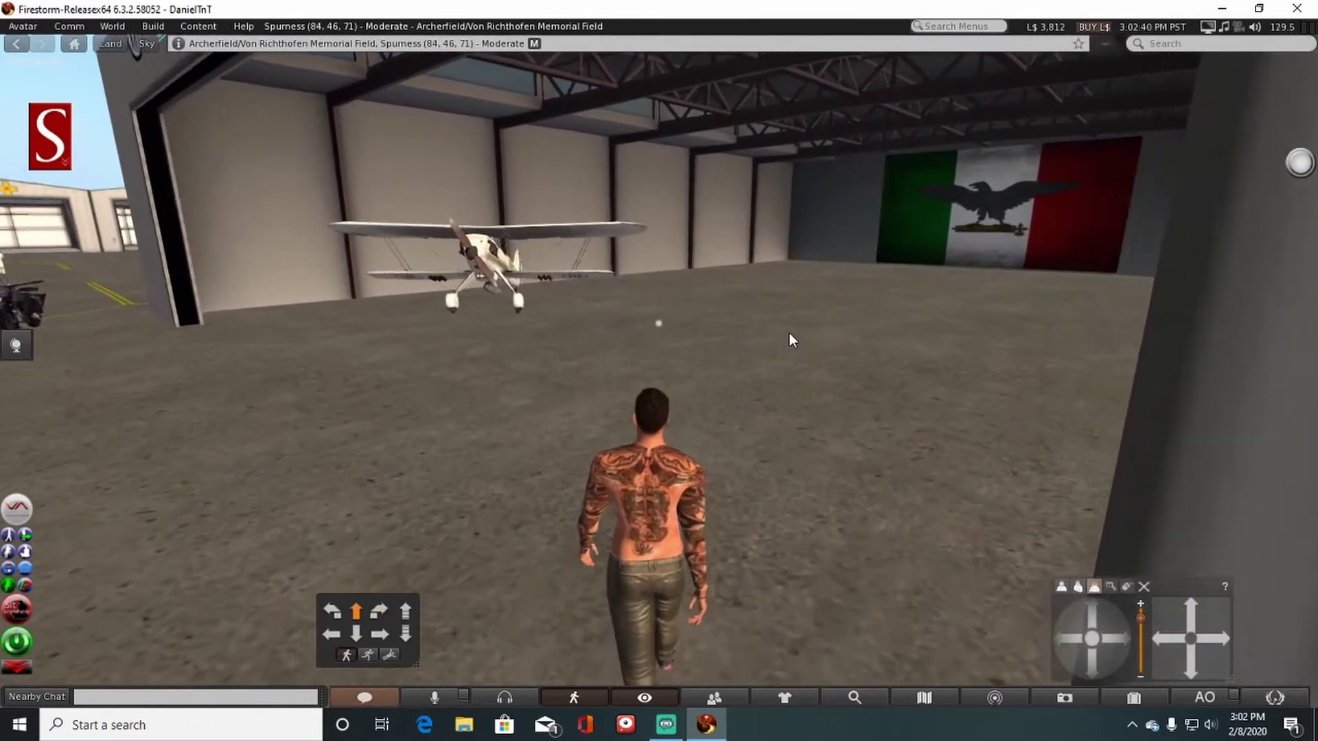
pyautogui.press('Left')
pyautogui.press('Left')
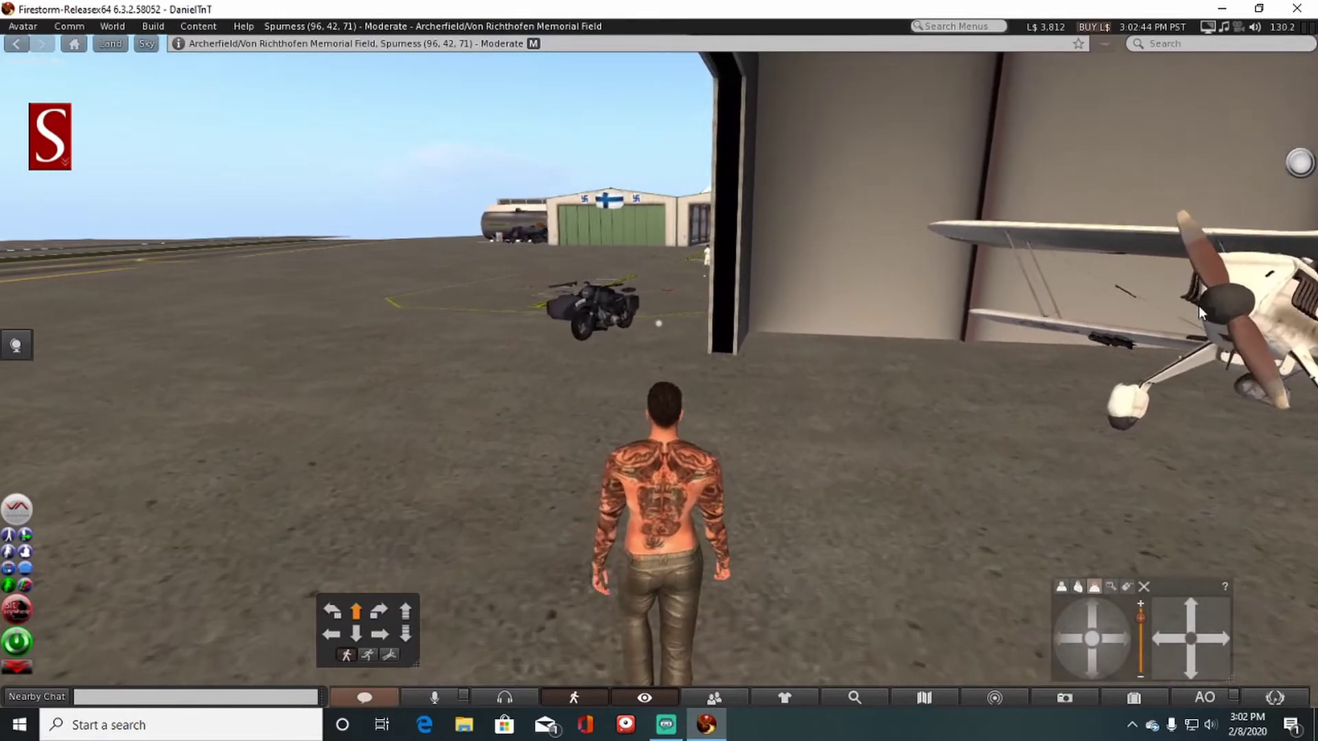
pyautogui.press('Right')
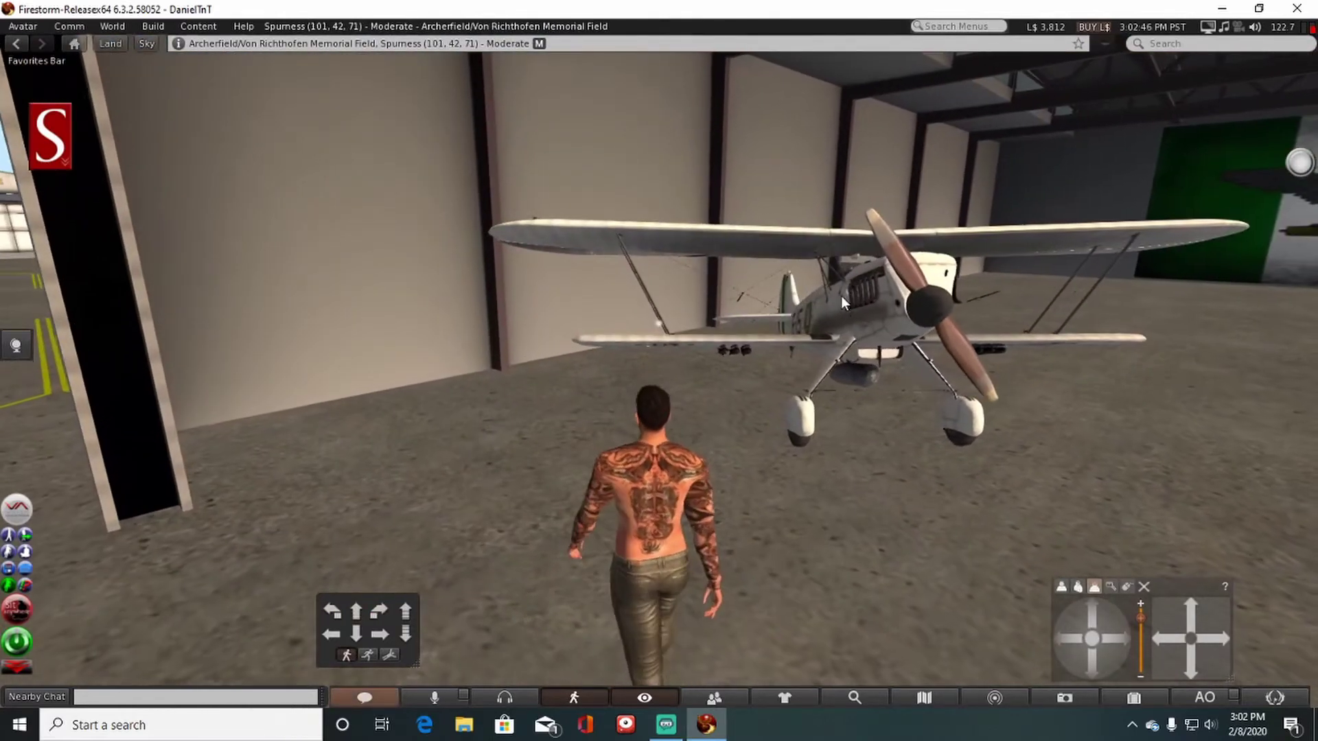
pyautogui.rightClick(874, 307)
pyautogui.click(911, 347)
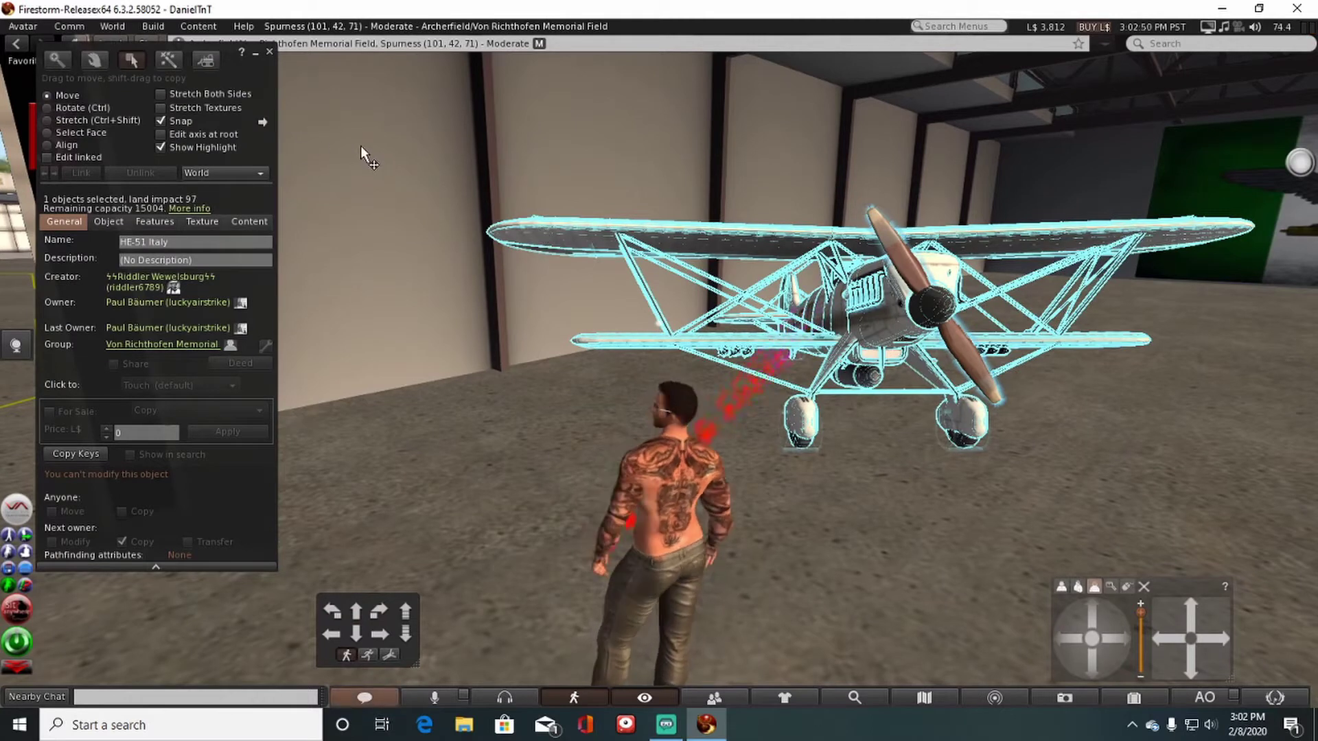
pyautogui.click(270, 53)
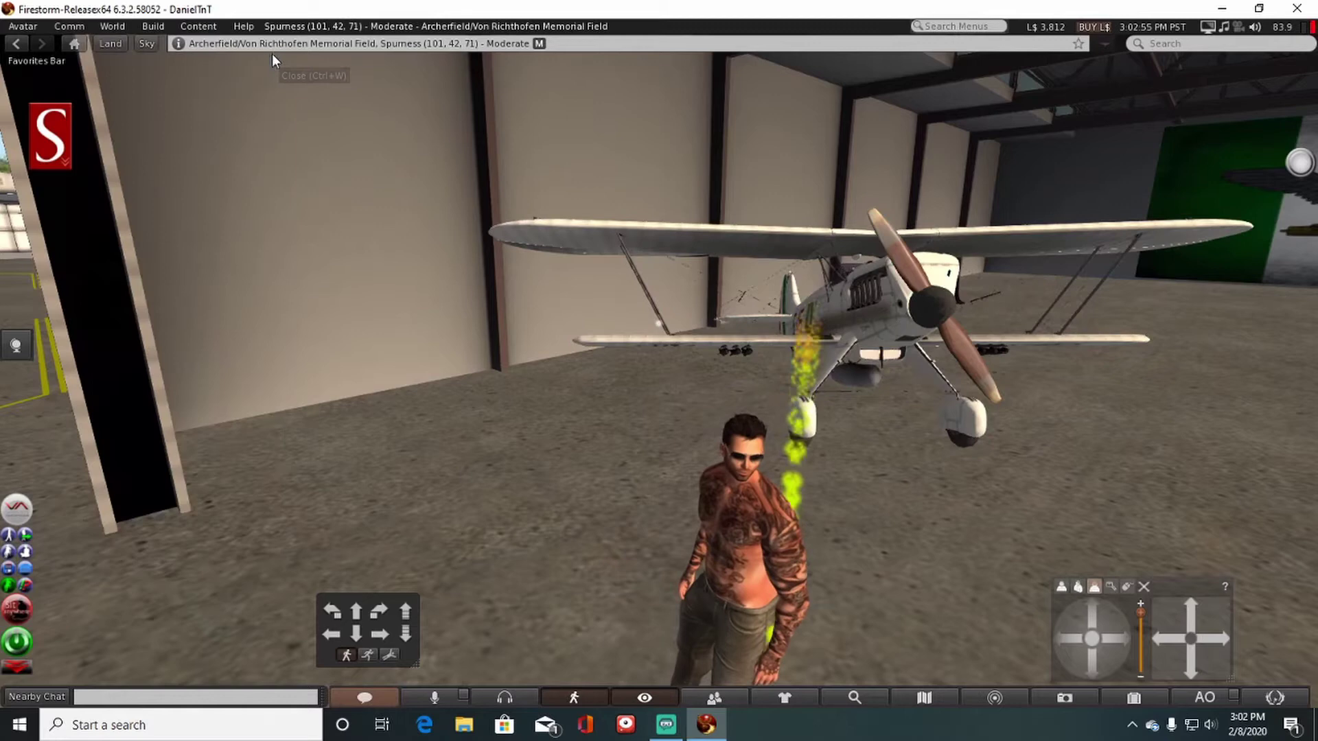
# Step: Walk out of the hangar past the motorcycle, then take off and fly over the wall
pyautogui.press('Left')
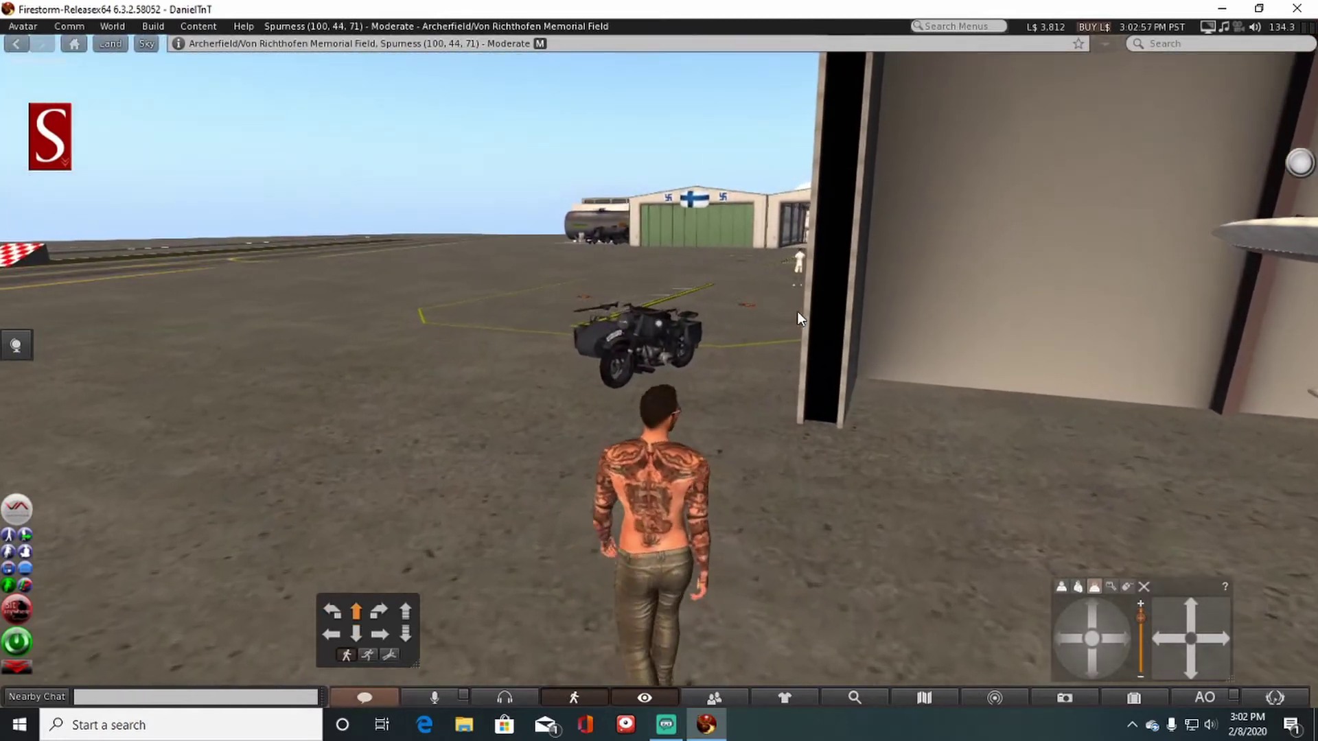
pyautogui.press('Up')
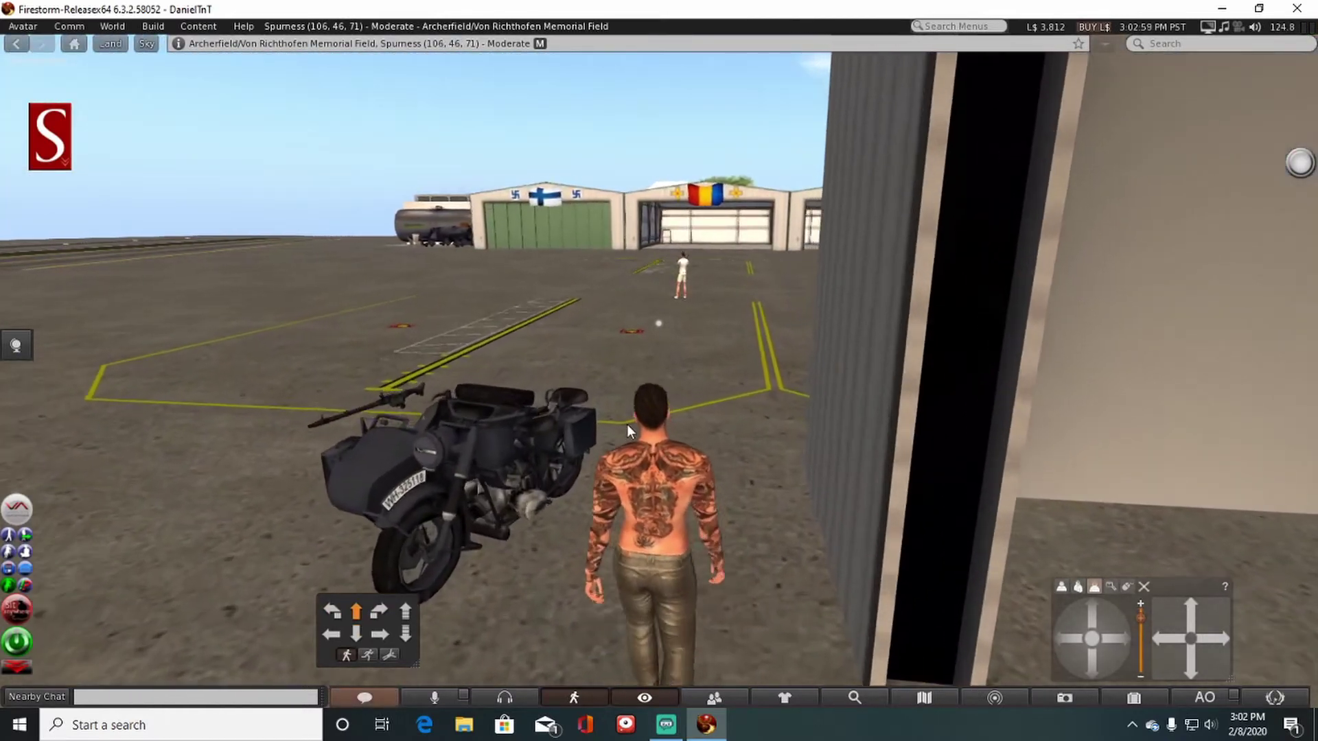
pyautogui.press('Right')
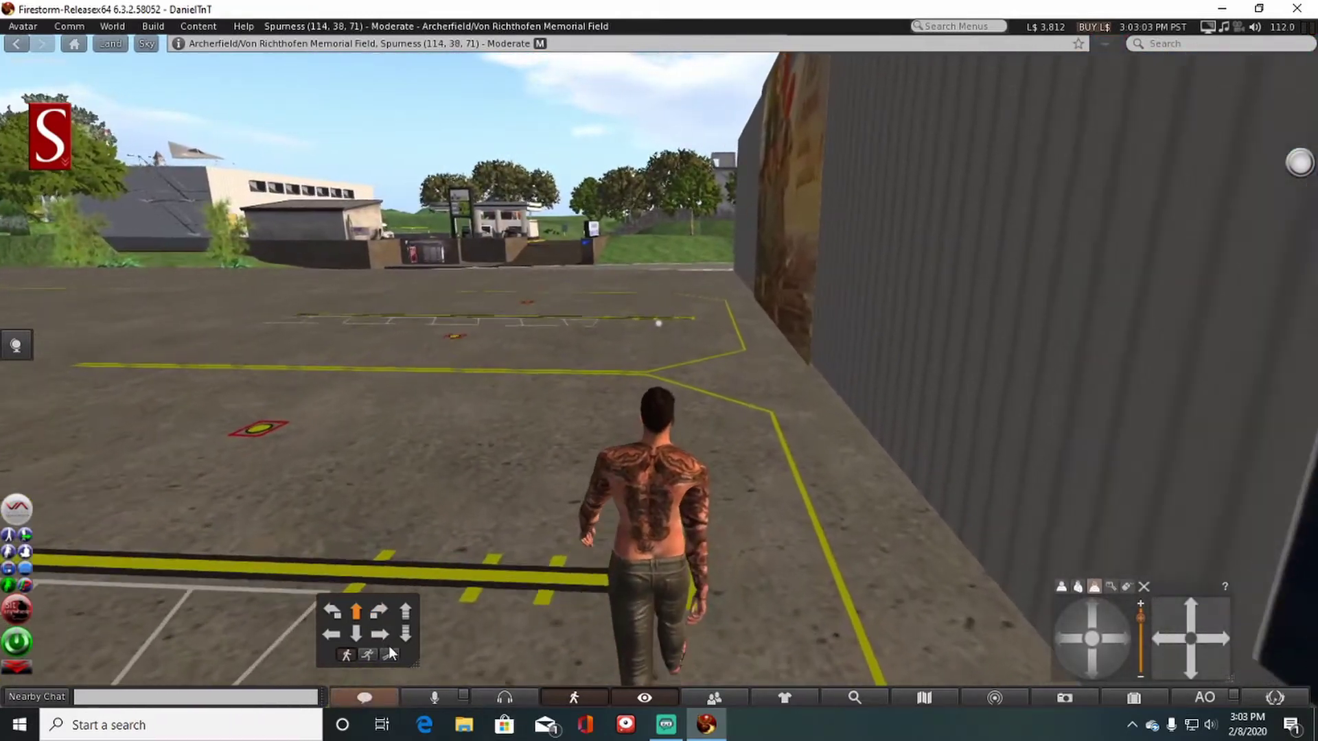
pyautogui.click(406, 611)
pyautogui.click(407, 611)
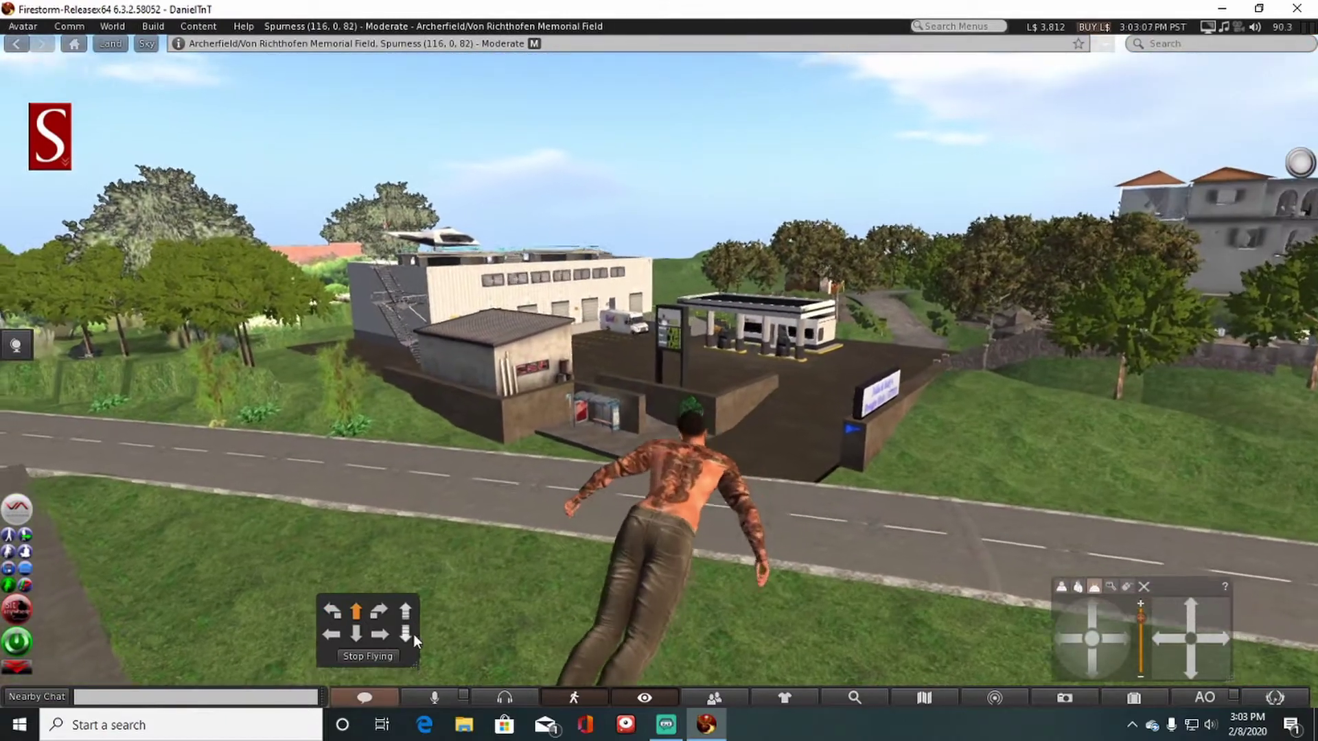
# Step: Fly down over the gas station roof and land
pyautogui.click(411, 633)
pyautogui.press('Up')
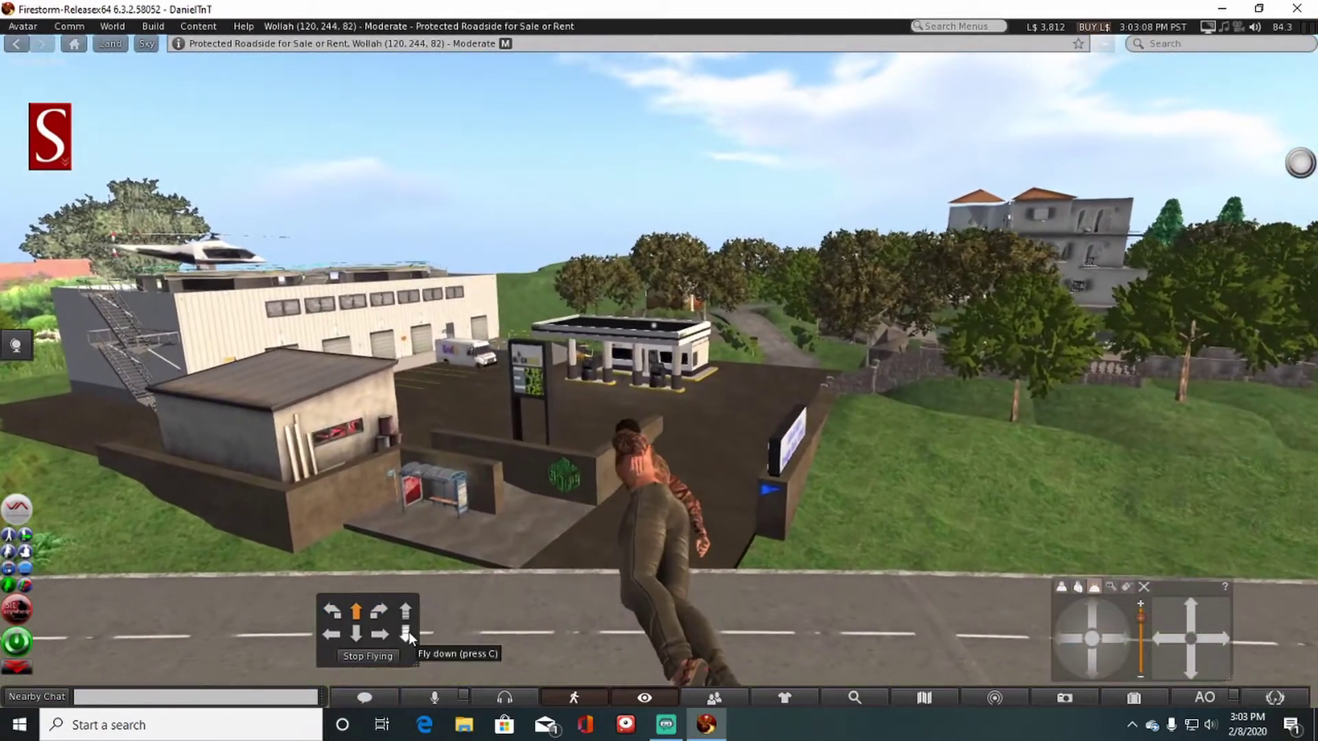
pyautogui.click(409, 632)
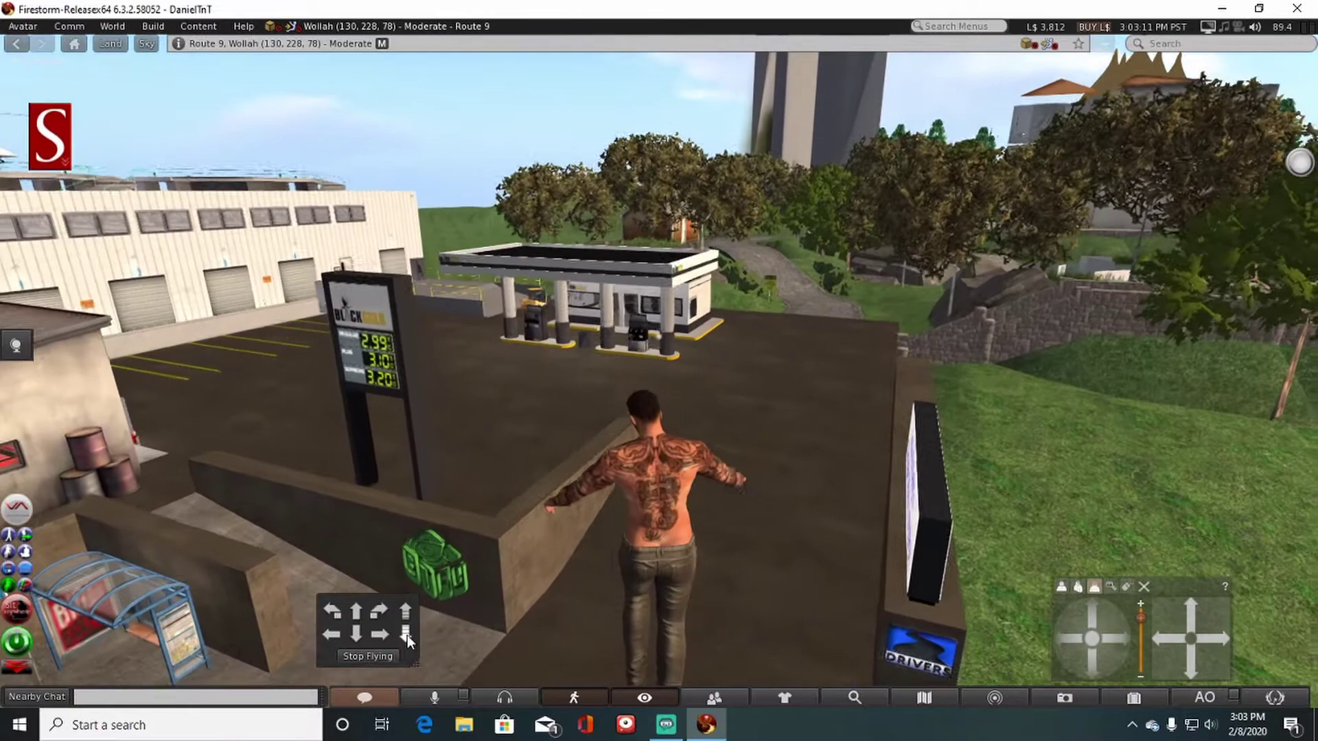
pyautogui.press('Up')
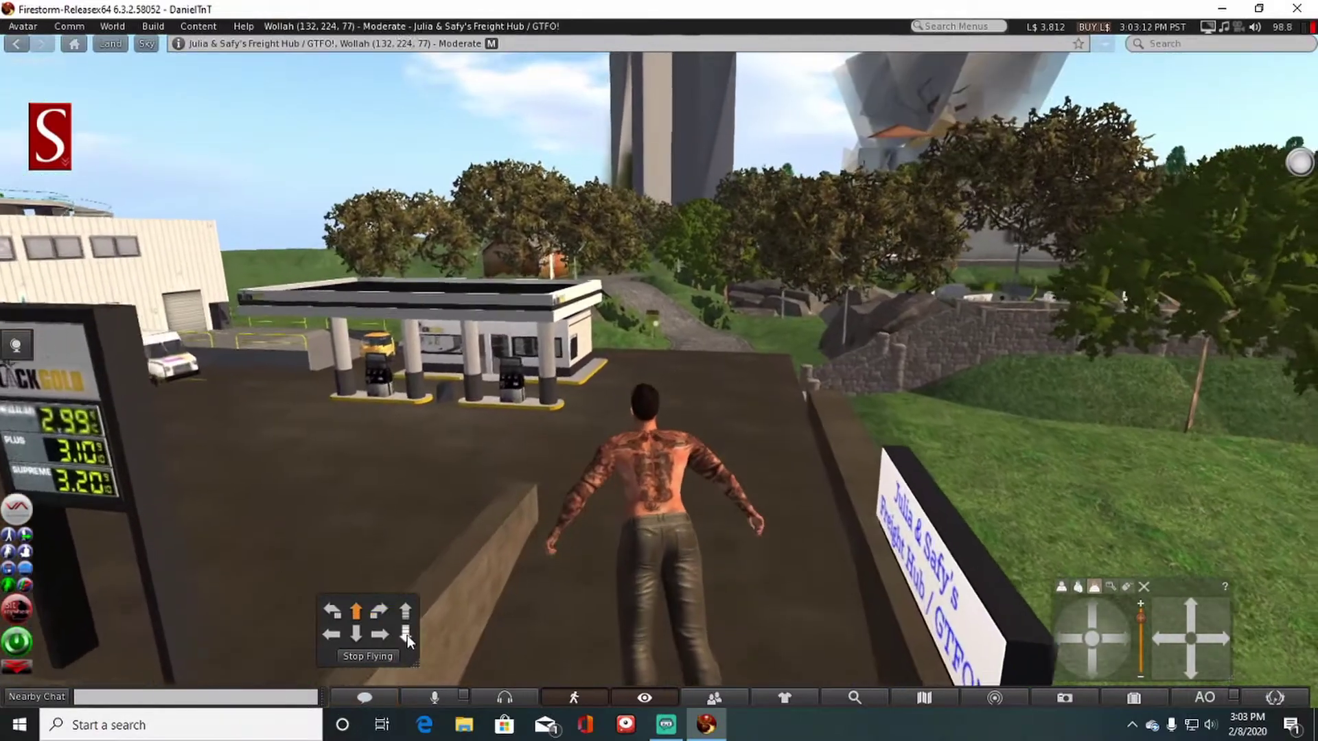
pyautogui.click(407, 635)
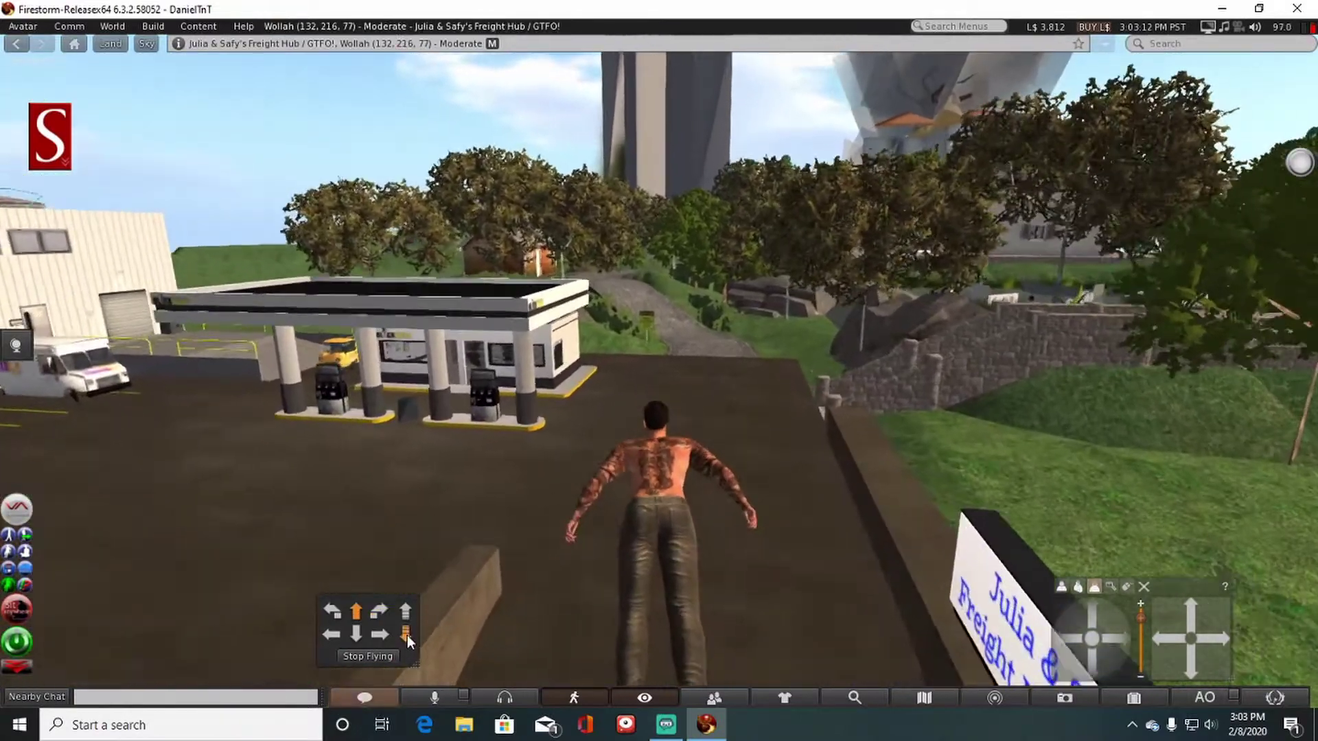
# Step: Walk between the pumps up to the BLACKGOLD store entrance
pyautogui.press('Left')
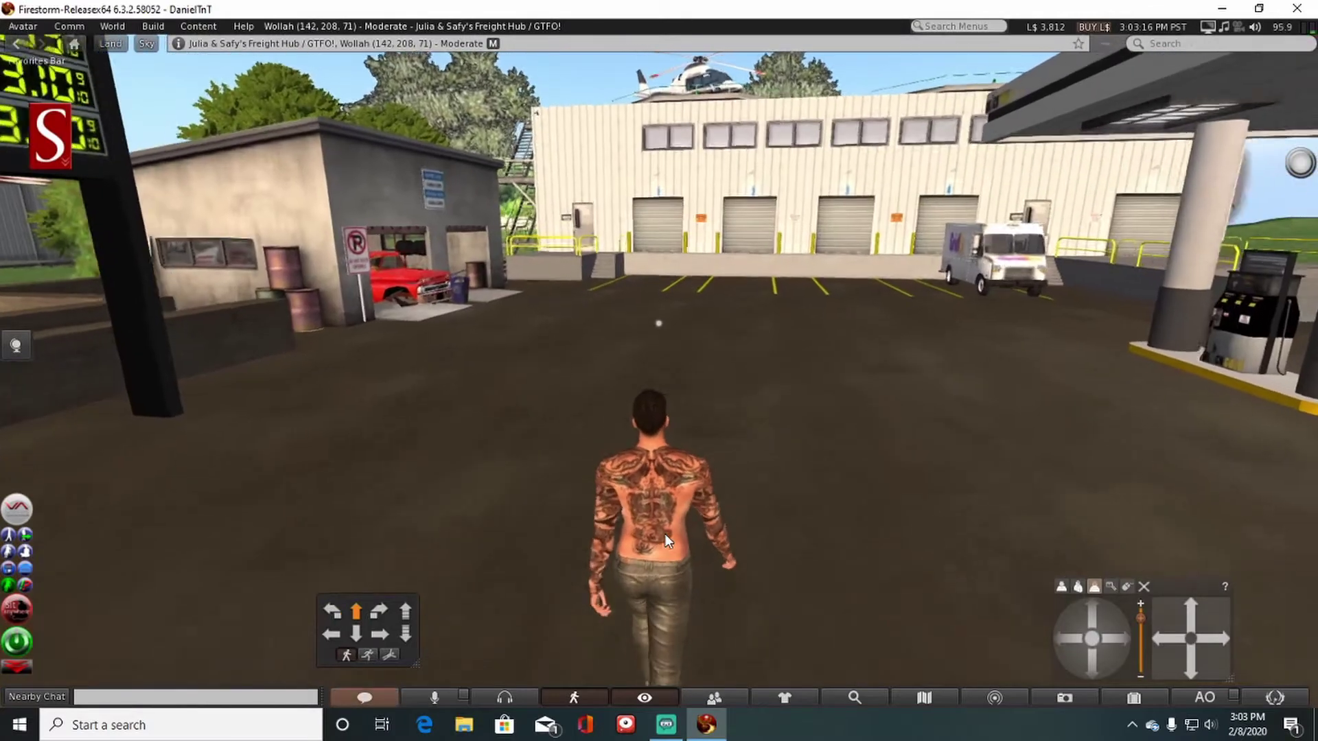
pyautogui.press('Right')
pyautogui.press('Right')
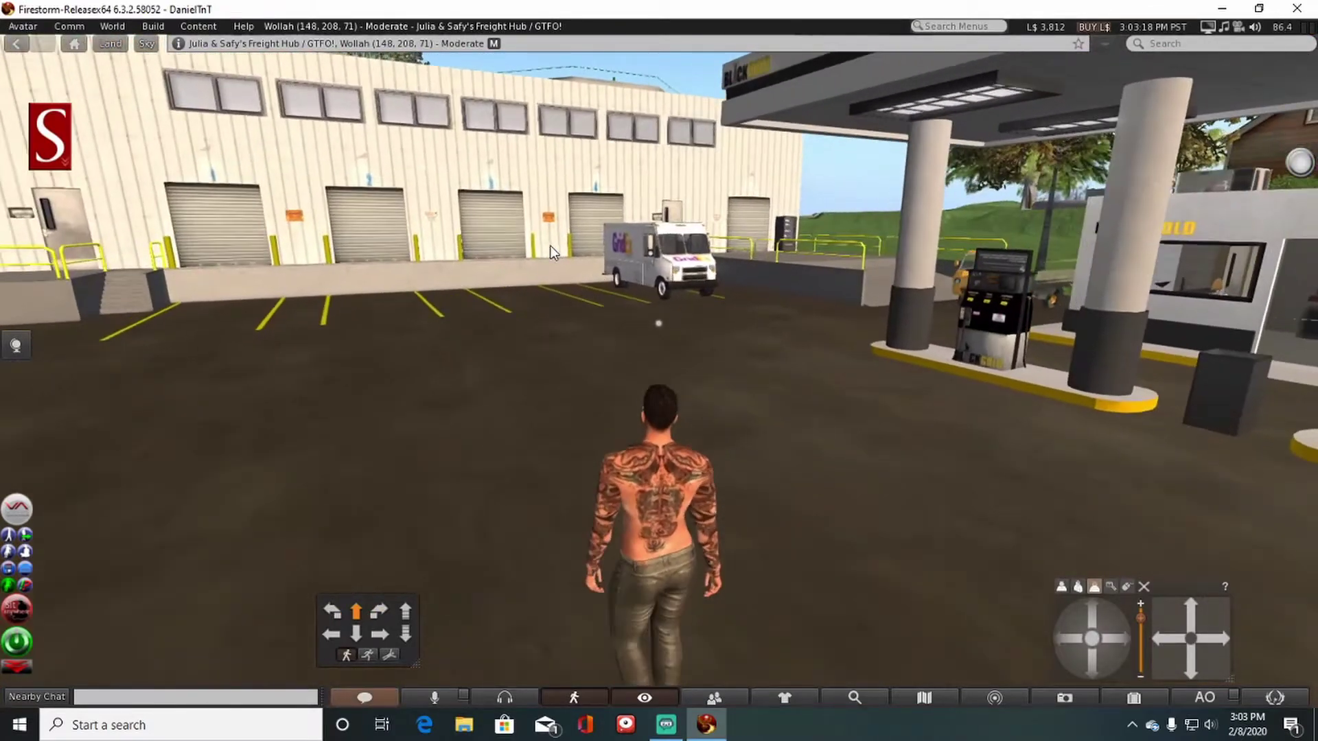
pyautogui.press('Up')
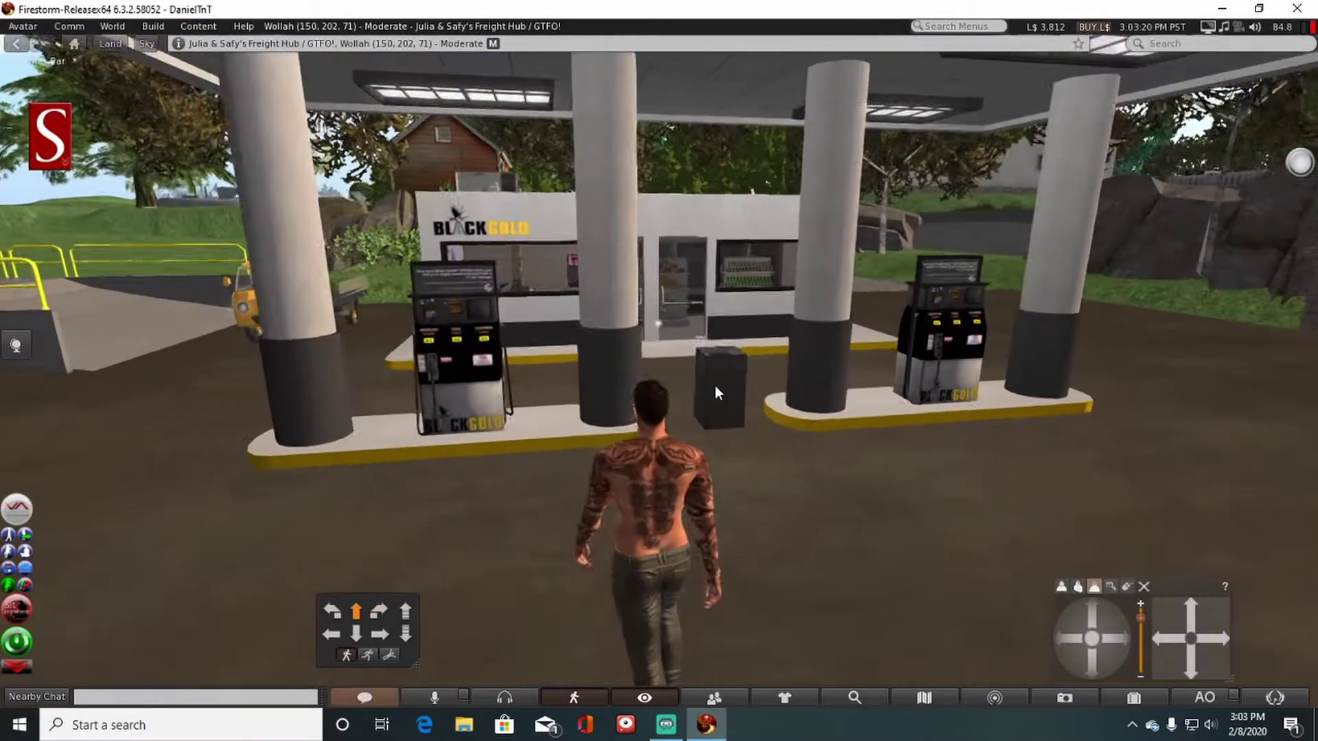
# Step: Walk through the store doors and dismiss the Visitorboard greeter prompt
pyautogui.press('Up')
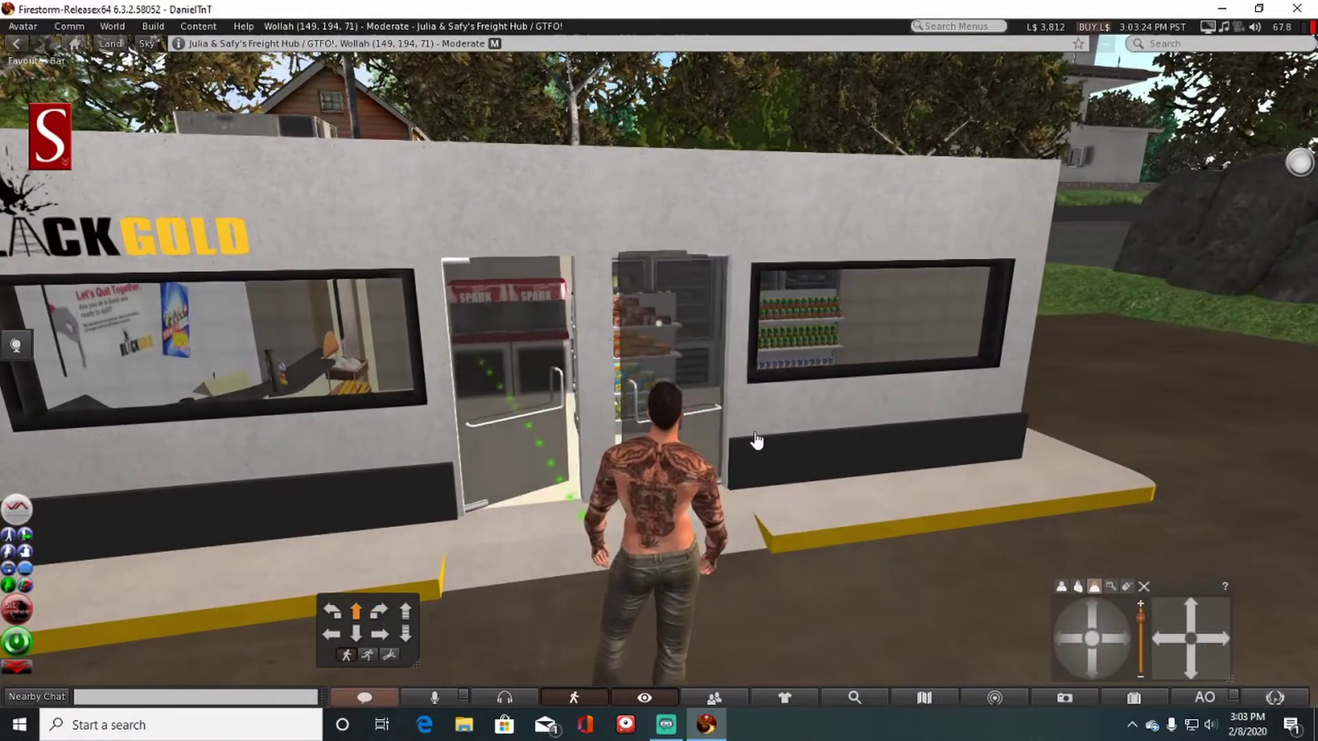
pyautogui.press('Up')
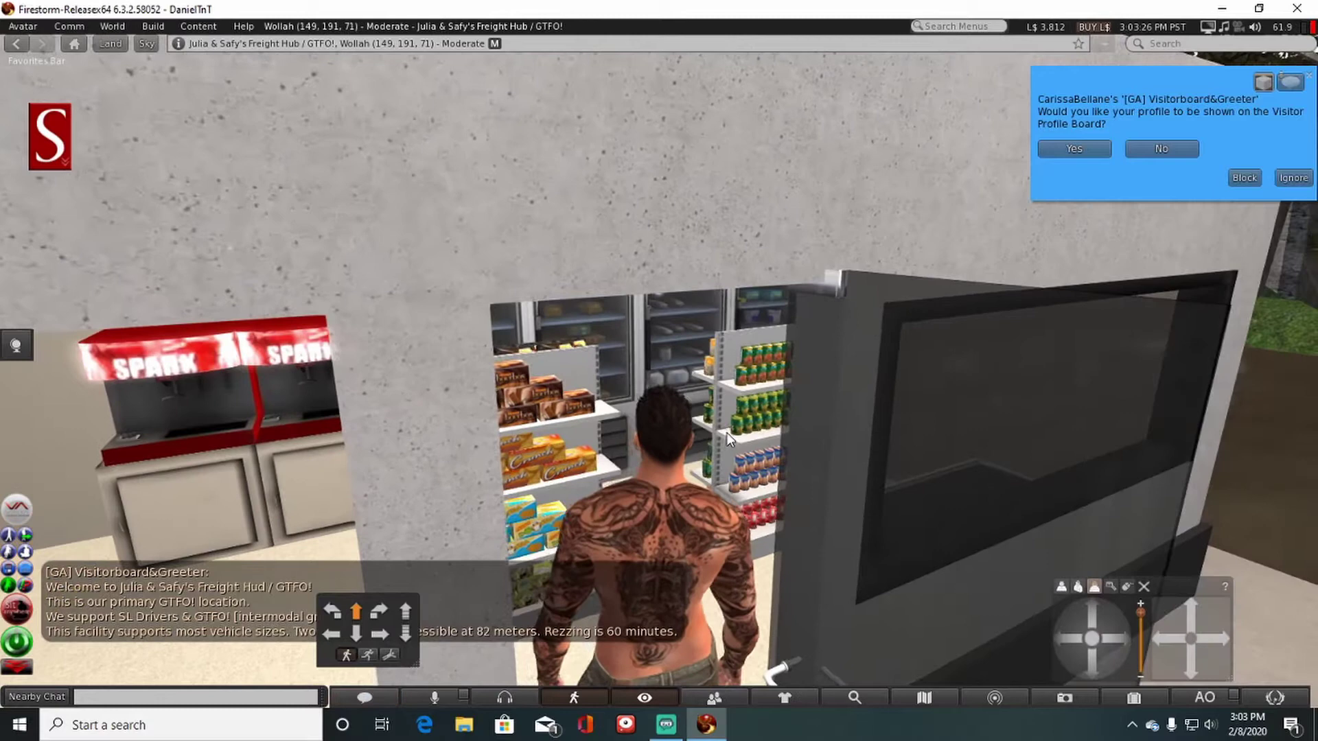
pyautogui.press('Up')
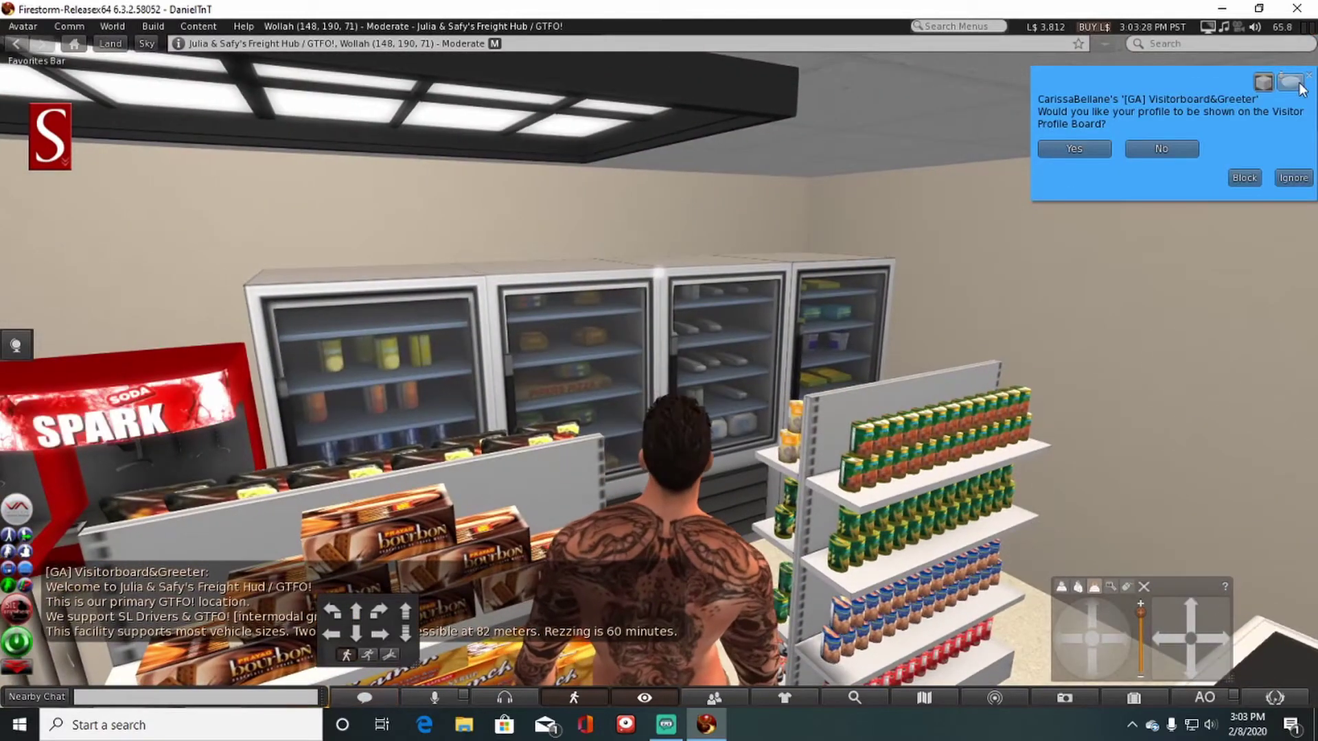
pyautogui.click(1276, 92)
# Step: Browse along the fridges and approach the SPARK soda counter
pyautogui.press('Left')
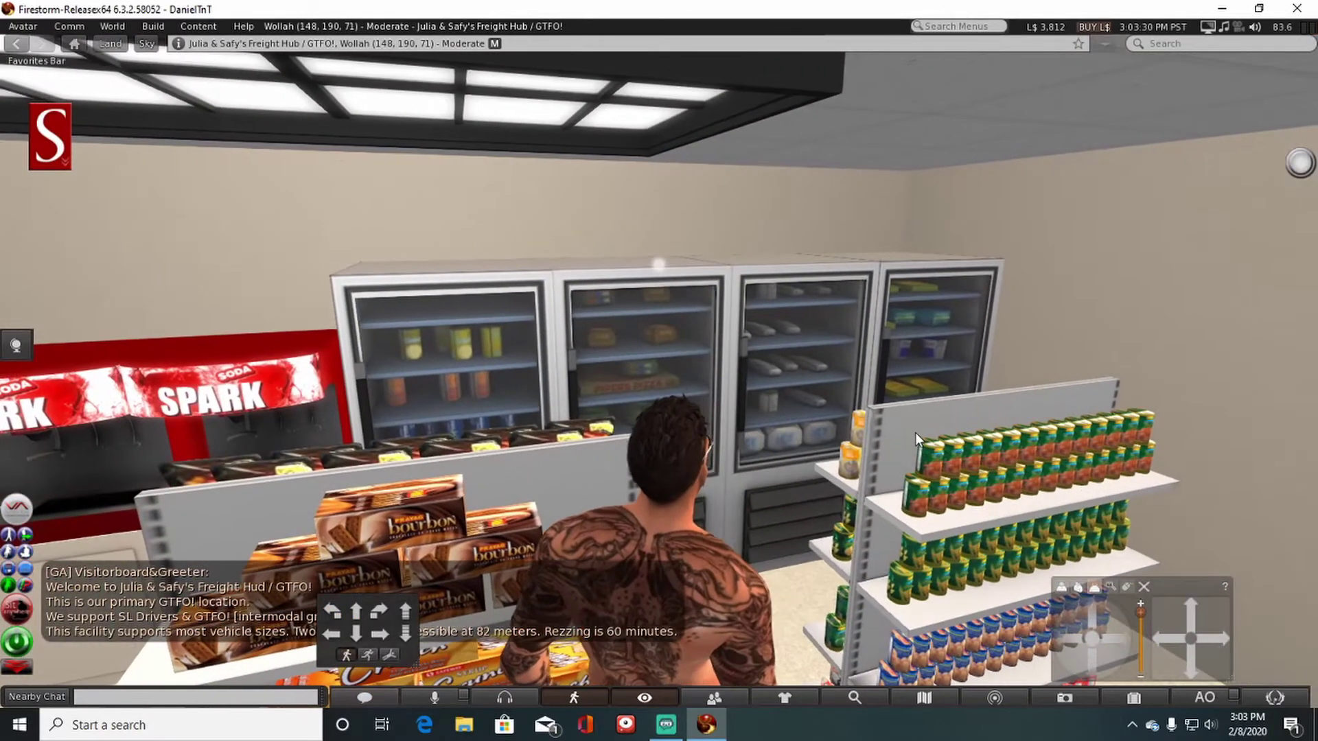
pyautogui.press('Up')
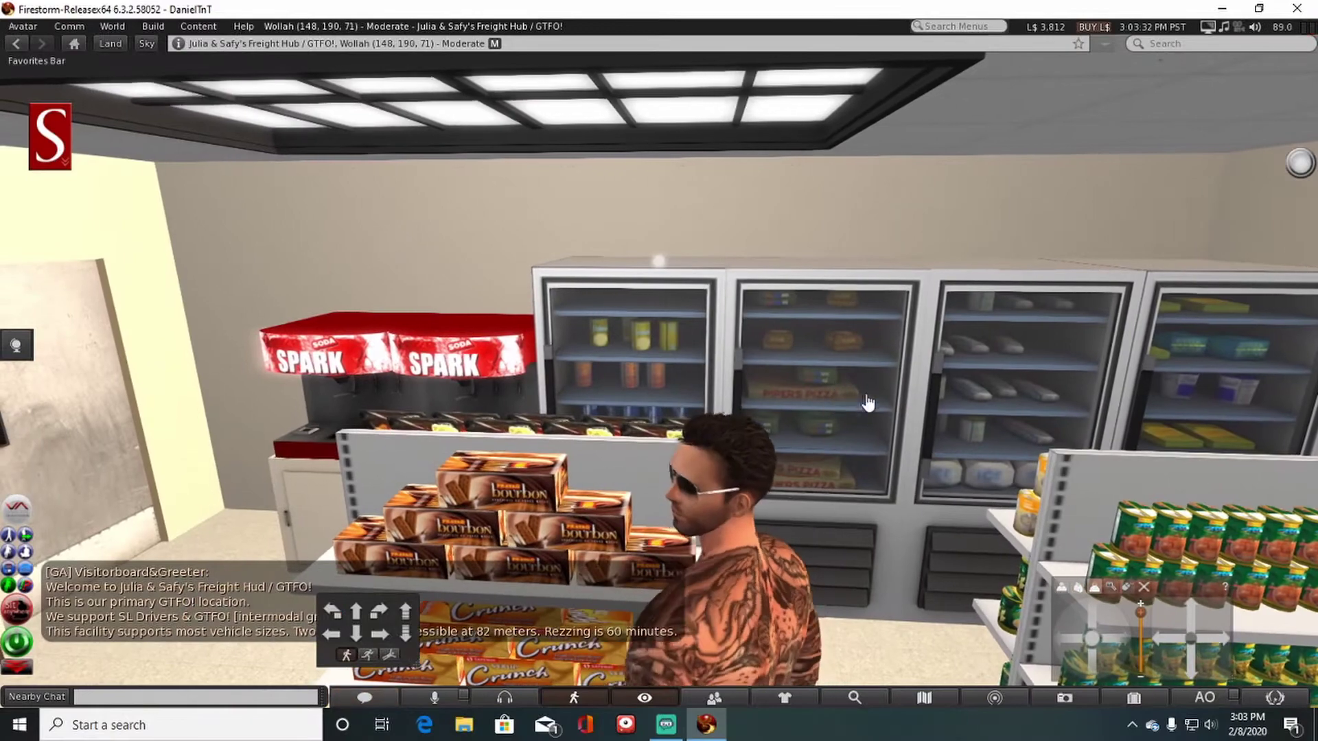
pyautogui.press('Left')
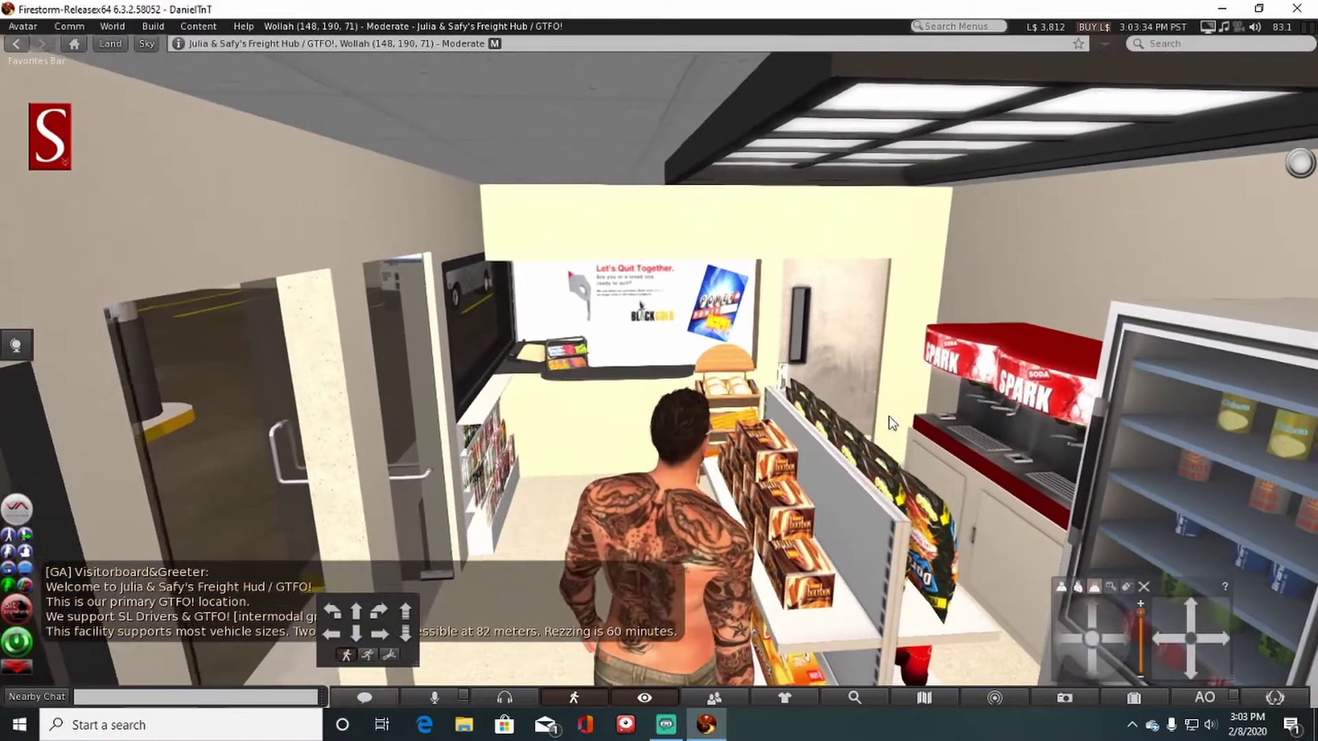
pyautogui.press('Up')
pyautogui.press('Right')
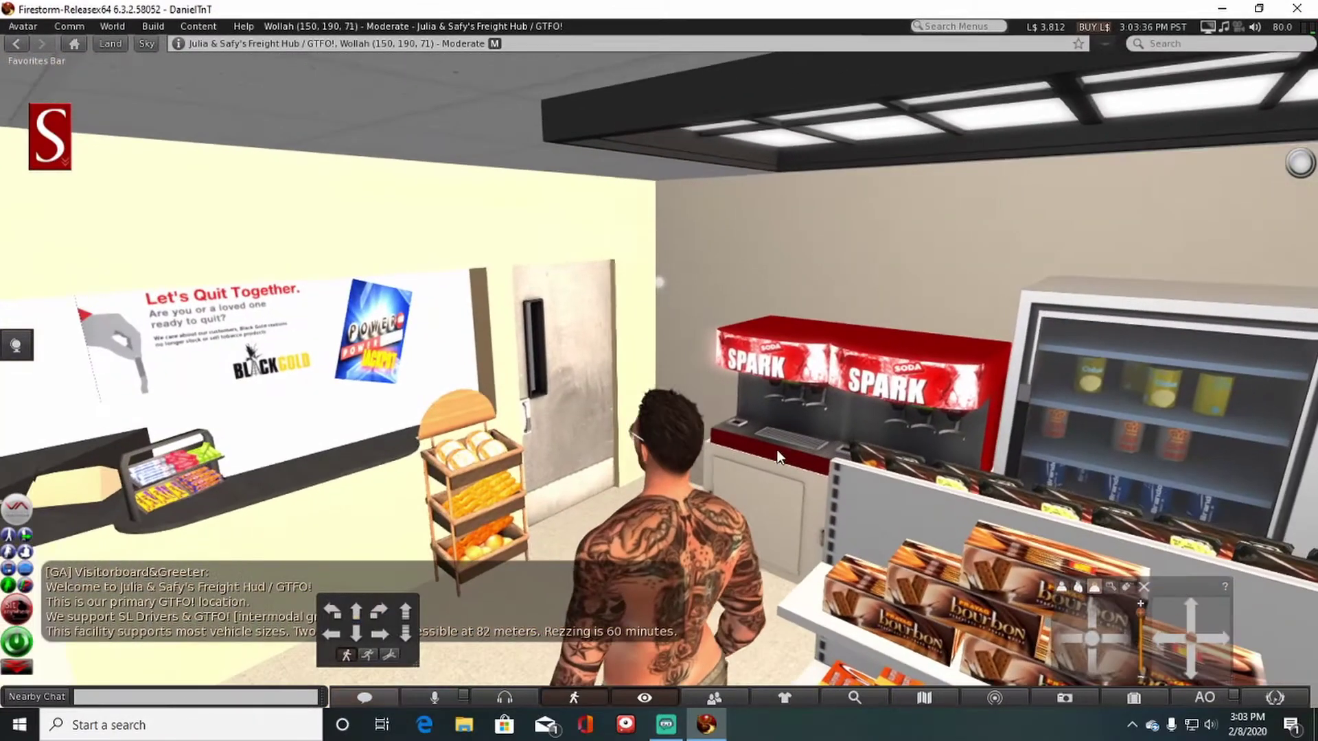
pyautogui.press('Up')
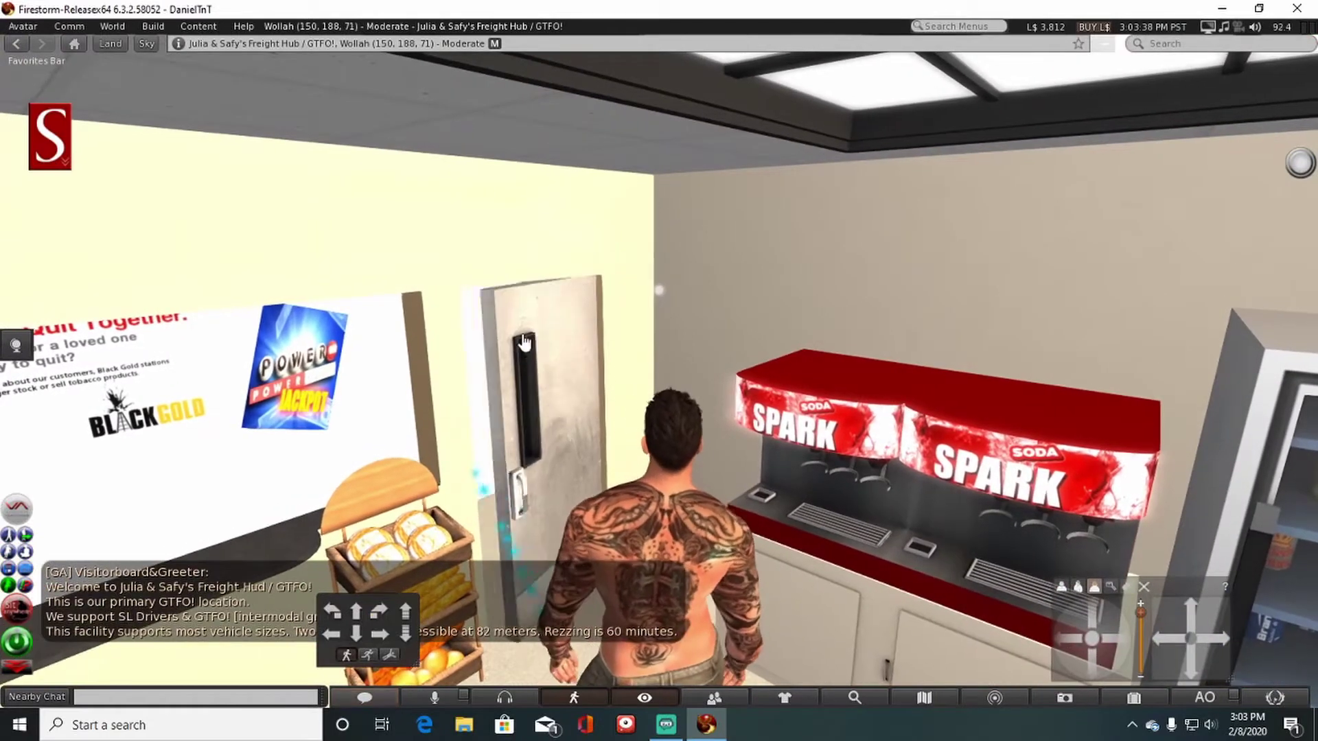
# Step: Walk back through the main store and out the front glass doors to the pumps
pyautogui.press('Left')
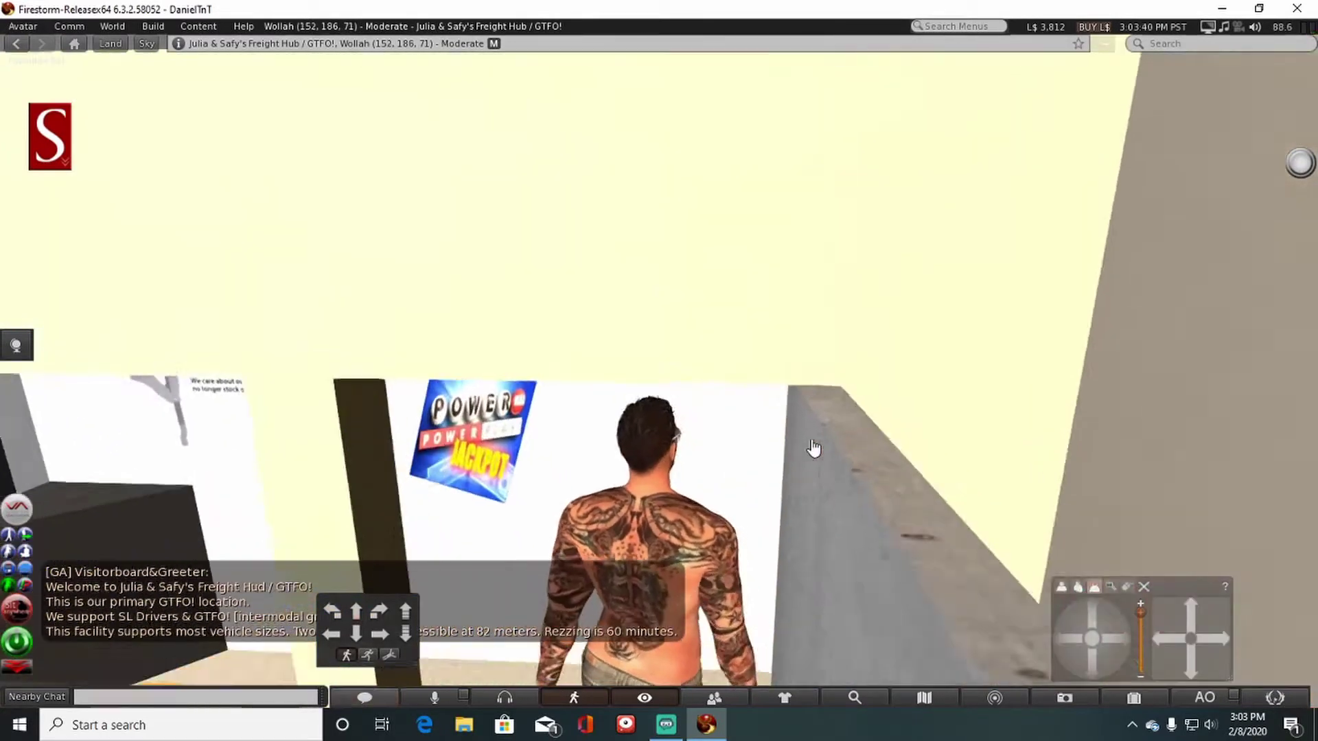
pyautogui.press('Right')
pyautogui.press('Up')
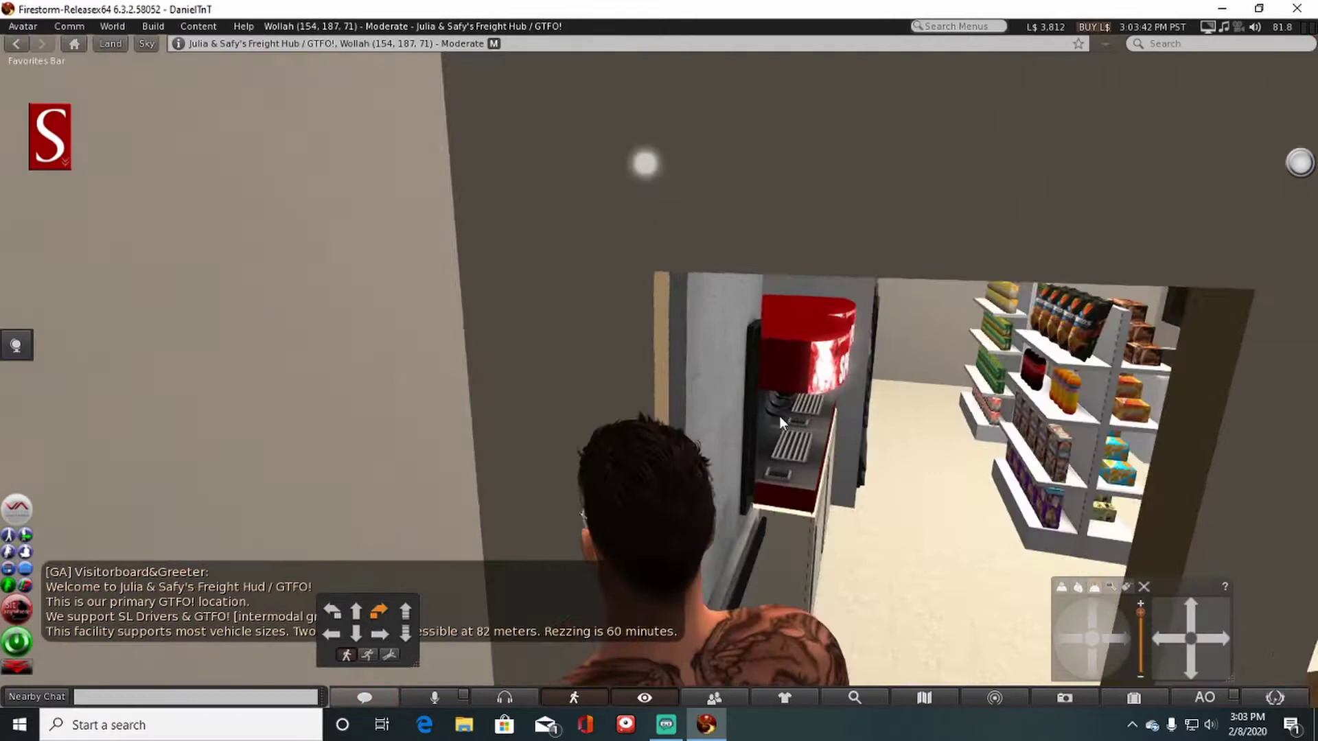
pyautogui.press('Up')
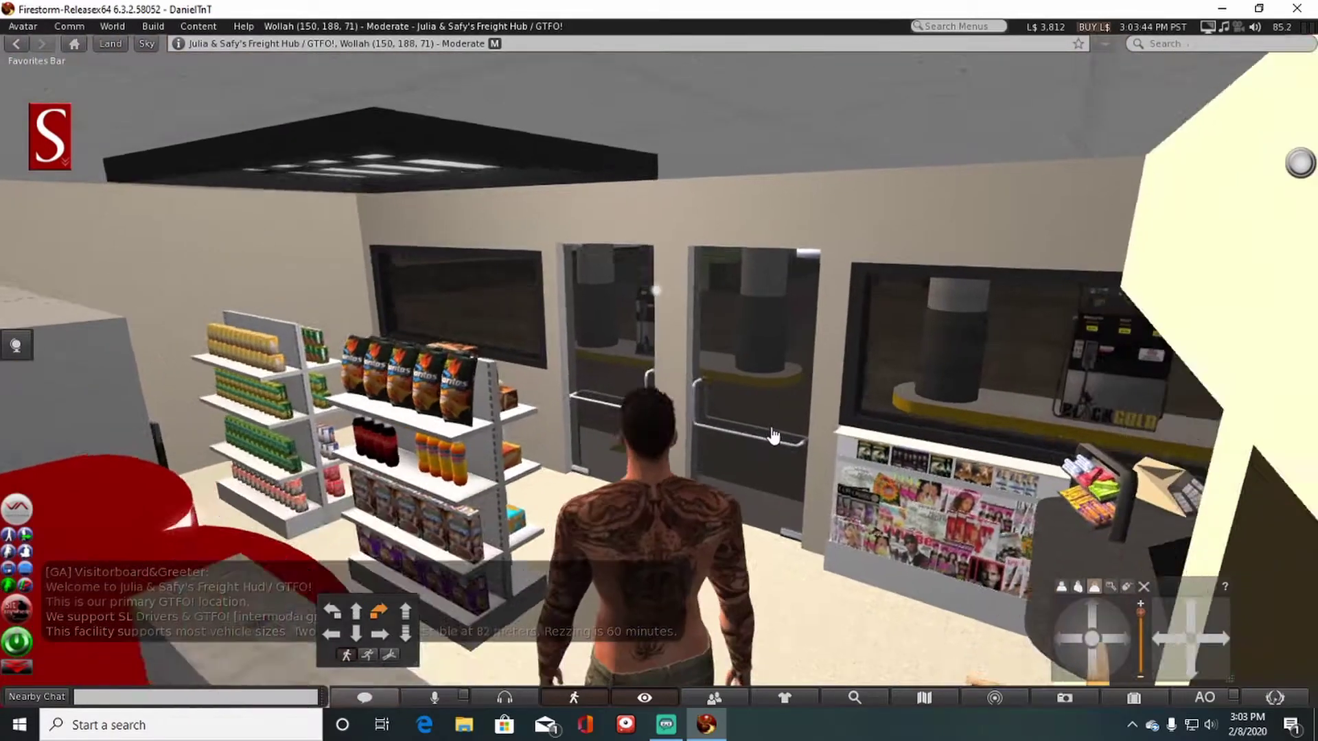
pyautogui.press('Right')
pyautogui.press('Up')
pyautogui.press('Up')
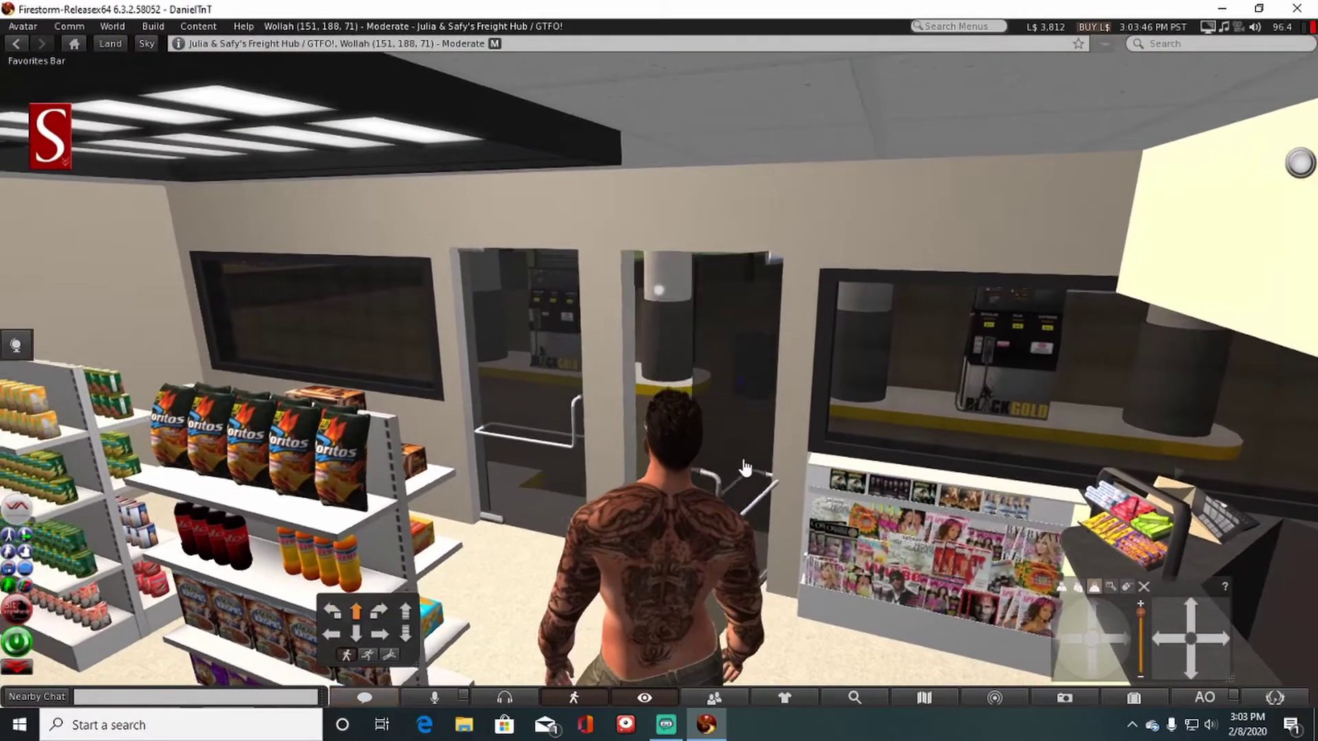
pyautogui.press('Right')
# Step: Walk past the pumps and yellow truck, beside the grey building toward the DEAD END sign
pyautogui.press('Up')
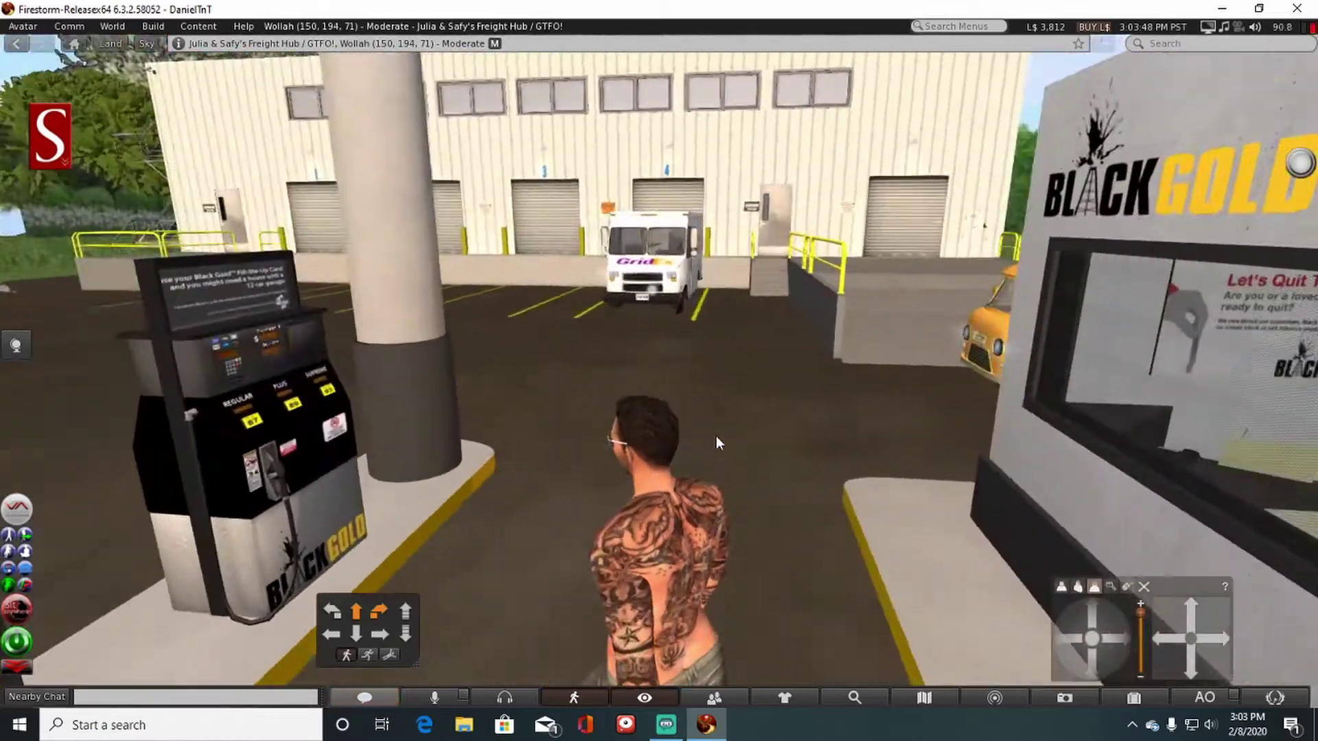
pyautogui.press('Up')
pyautogui.press('Right')
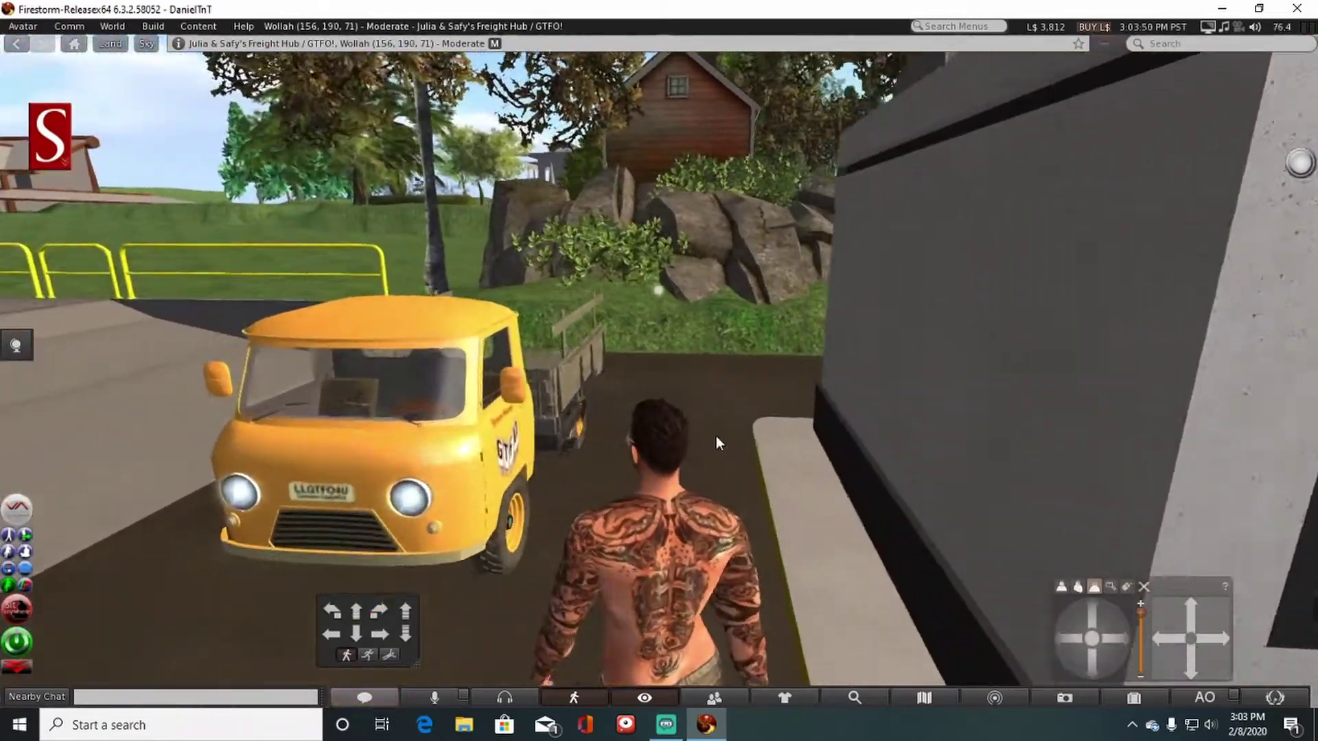
pyautogui.press('Left')
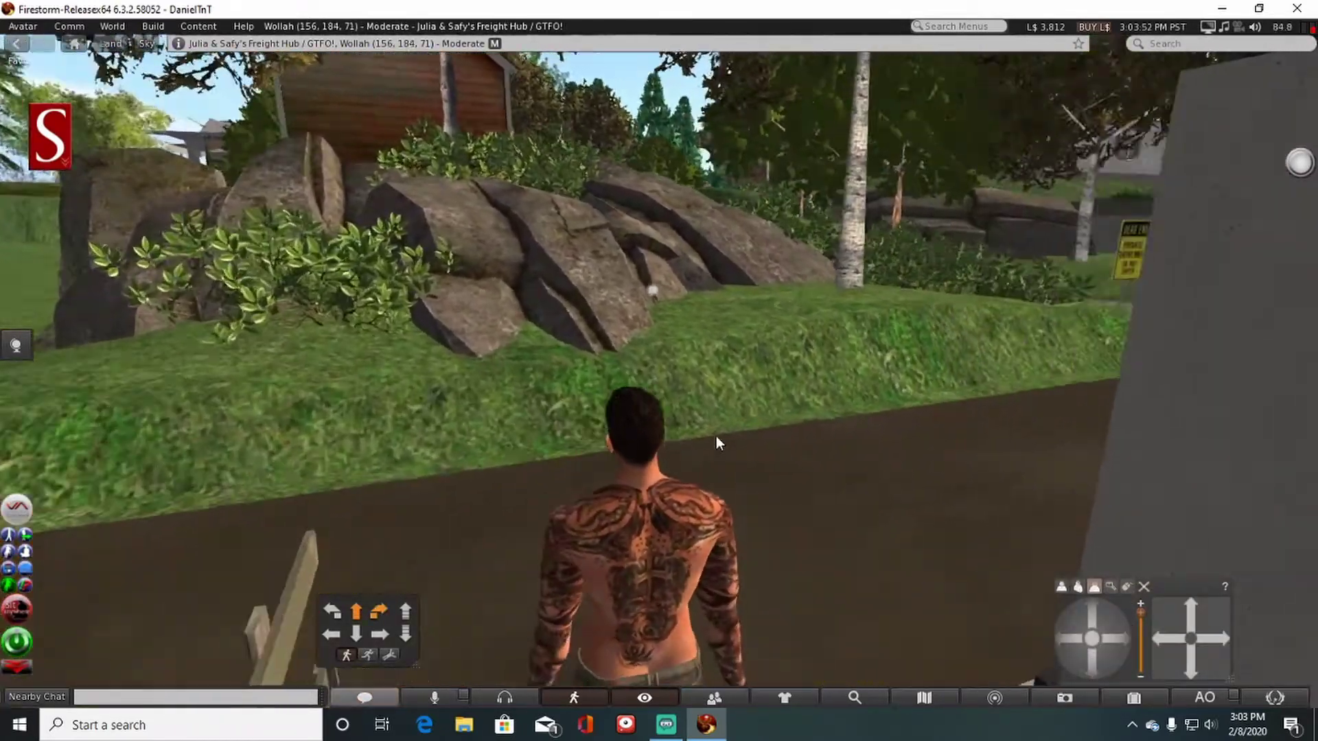
pyautogui.press('Up')
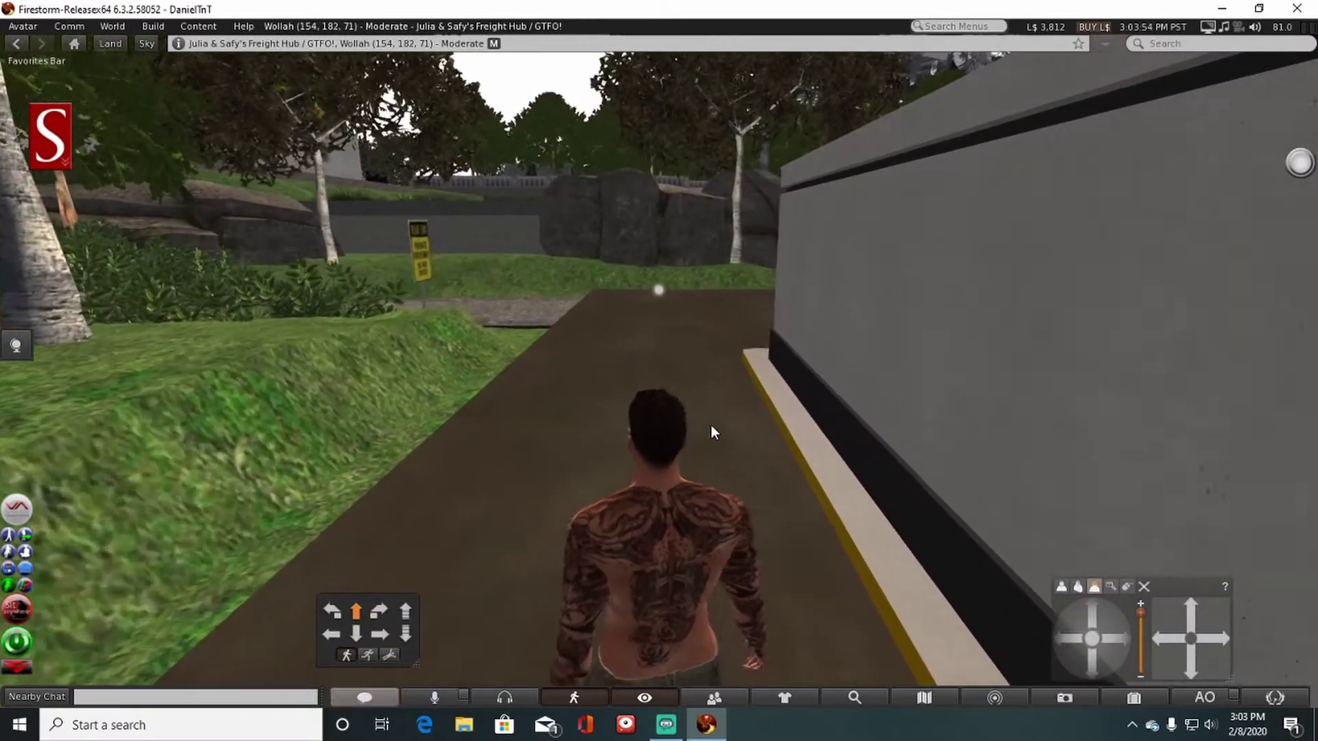
pyautogui.press('Up')
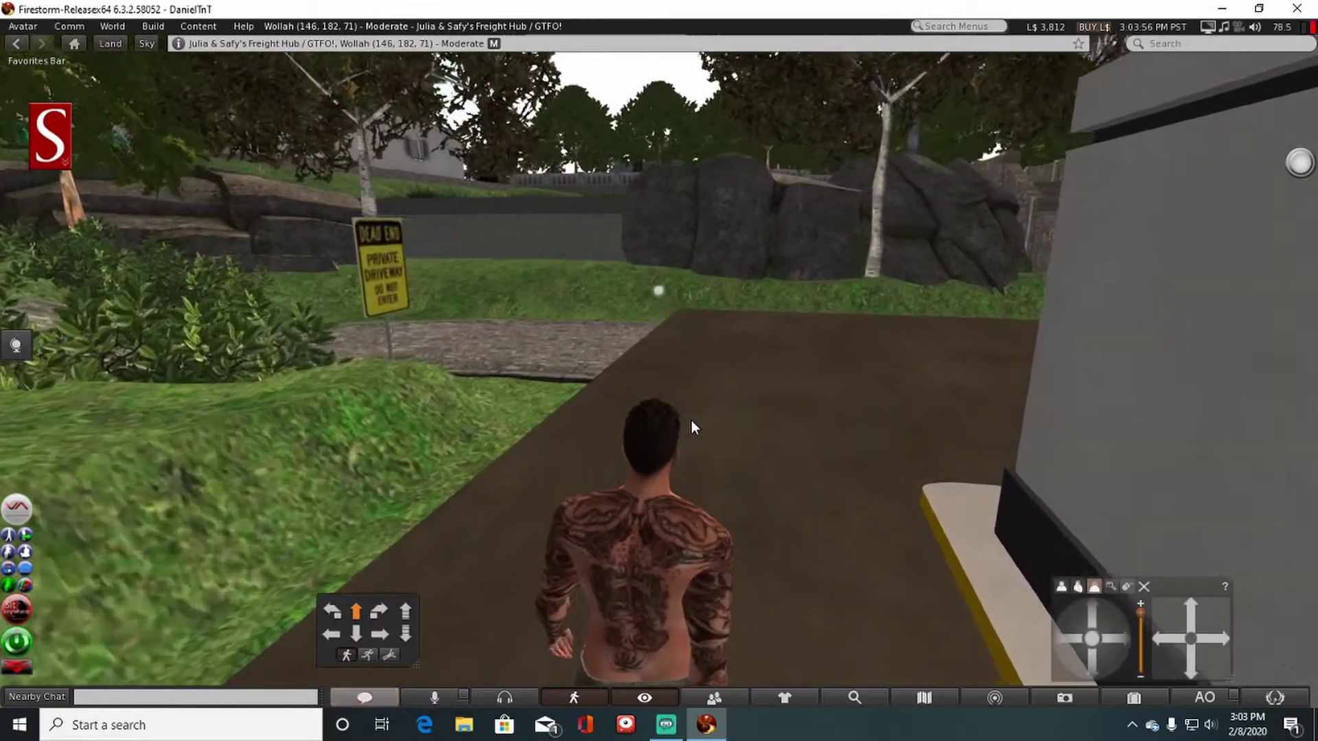
# Step: Turn onto the cobbled driveway and walk uphill toward the red shed
pyautogui.press('Left')
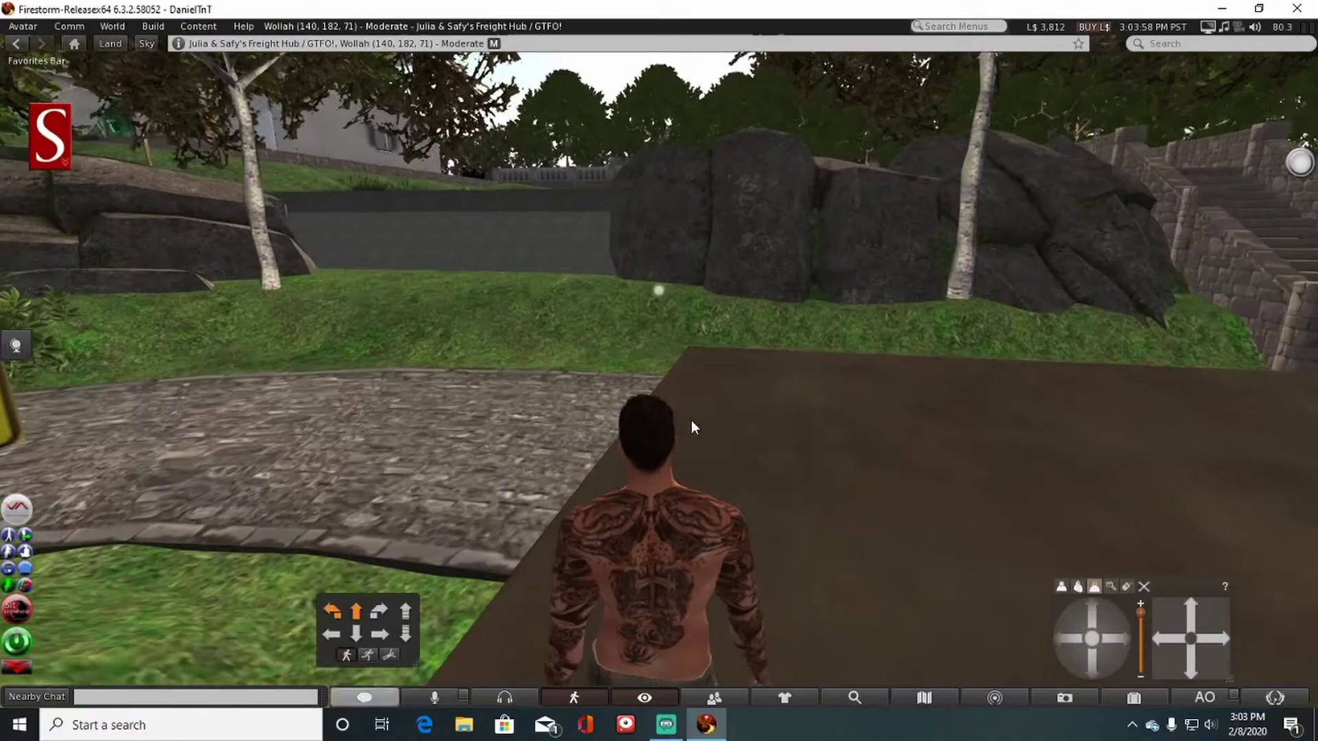
pyautogui.press('Left')
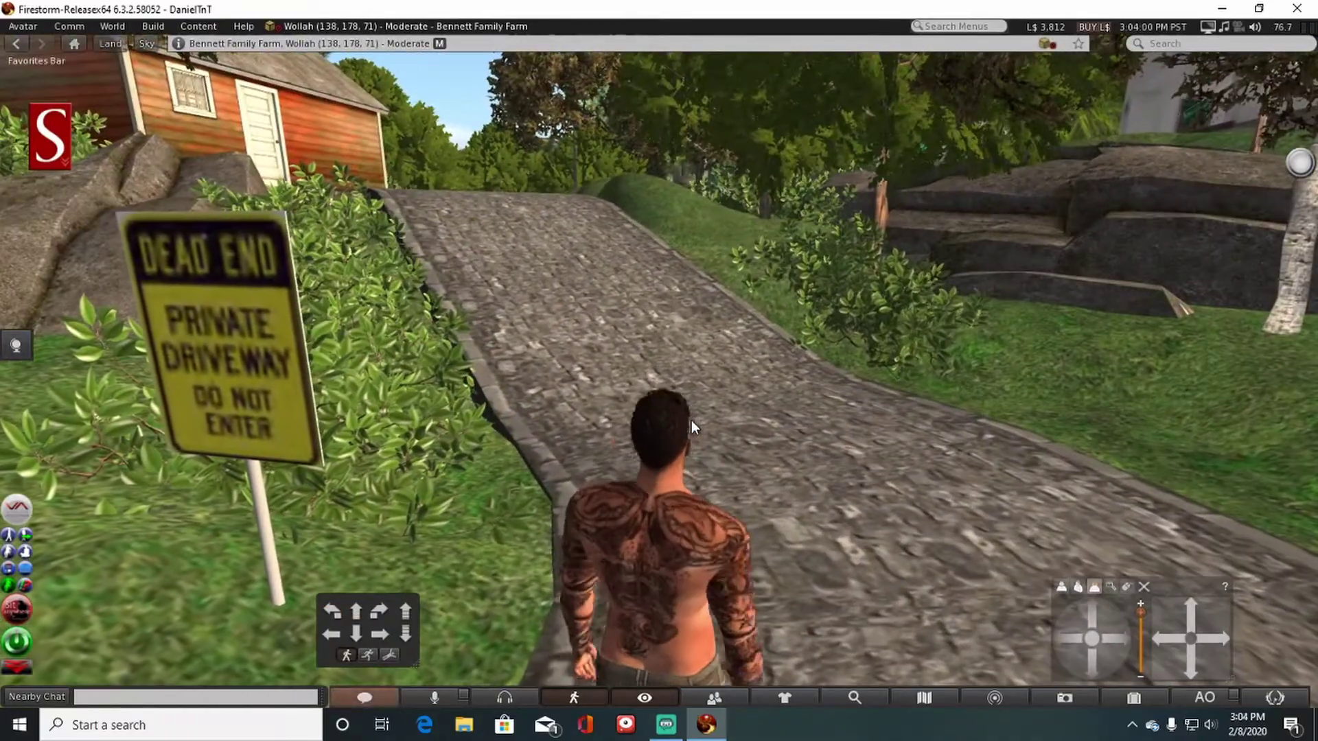
pyautogui.press('Up')
pyautogui.press('Right')
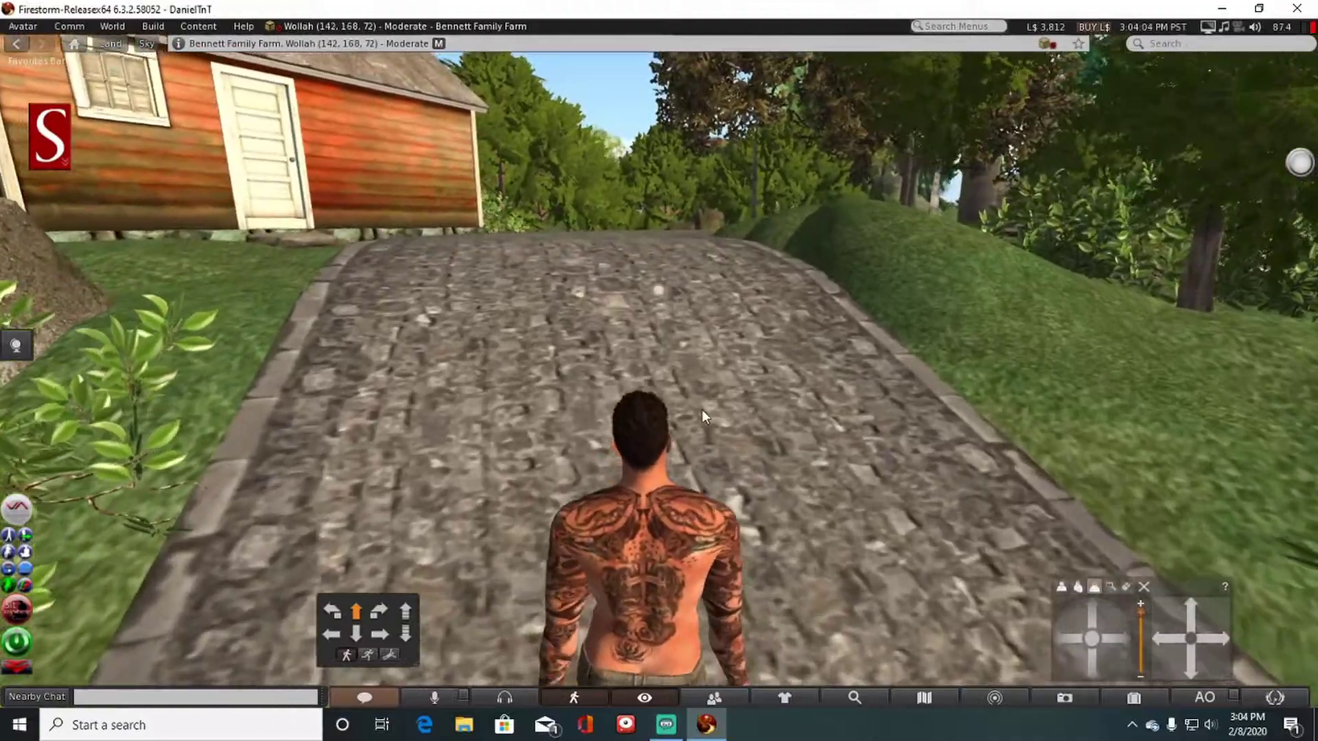
pyautogui.press('Left')
pyautogui.press('Left')
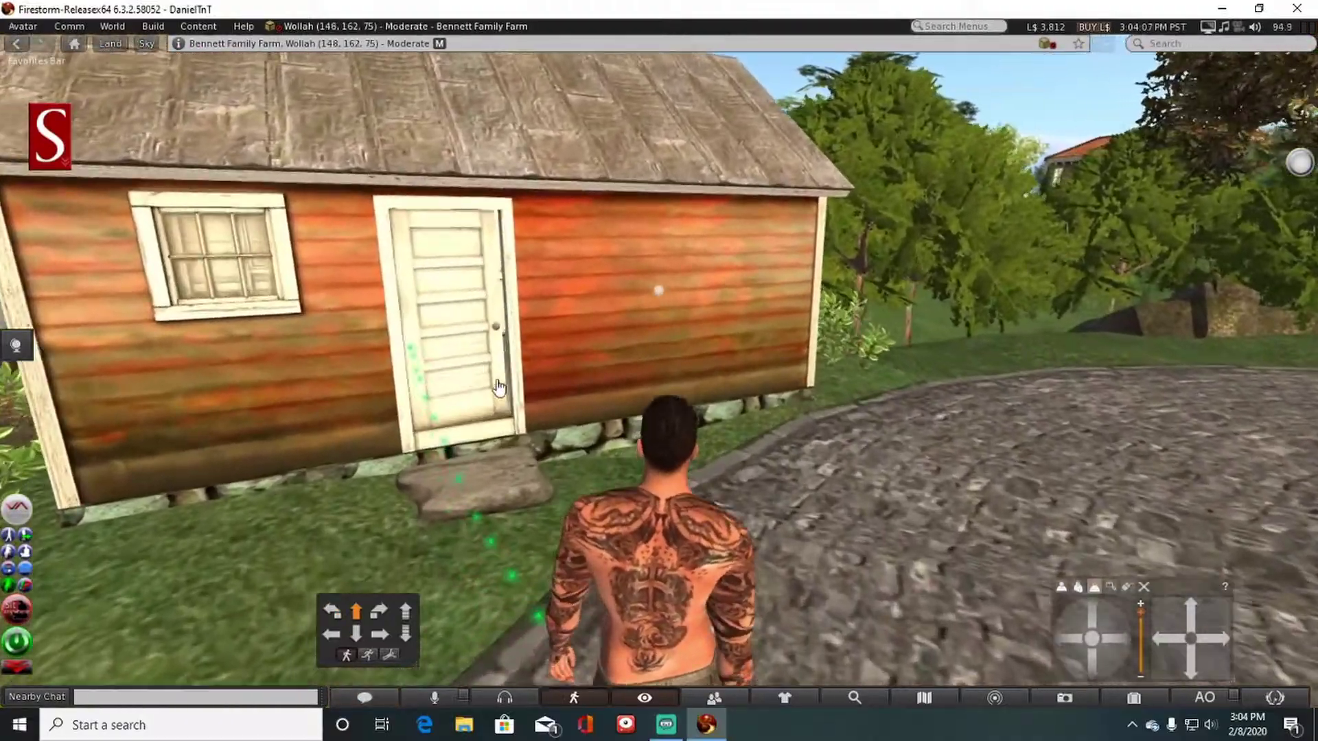
# Step: Open the red shed door, walk inside, and face the stone jail cell
pyautogui.click(498, 387)
pyautogui.press('Up')
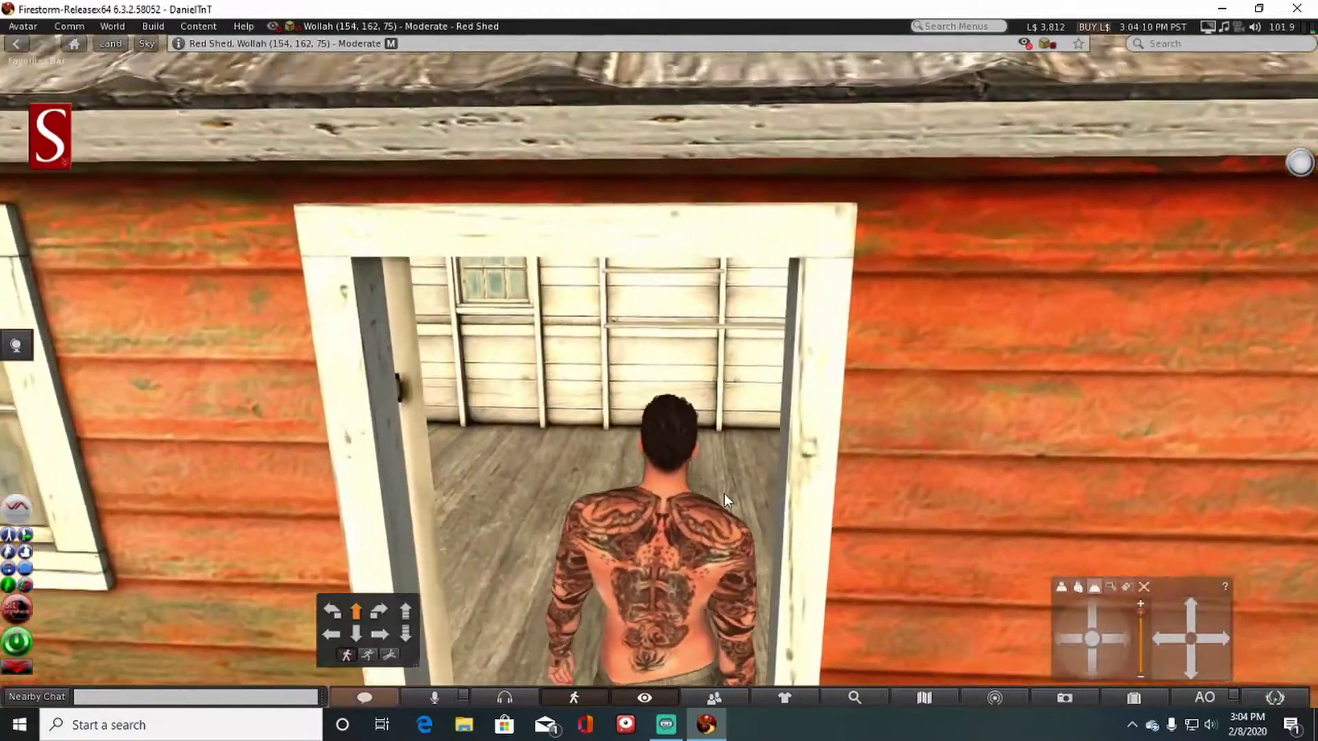
pyautogui.press('Right')
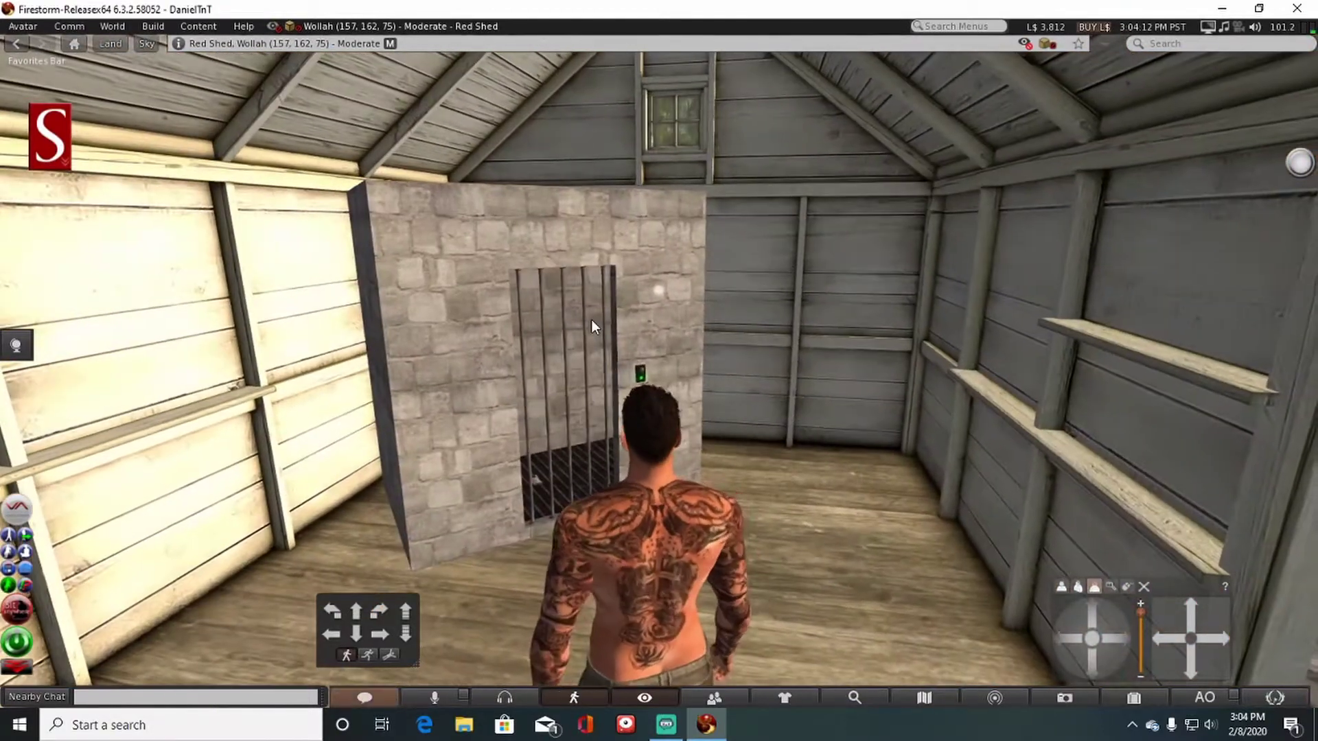
pyautogui.press('Right')
pyautogui.press('Left')
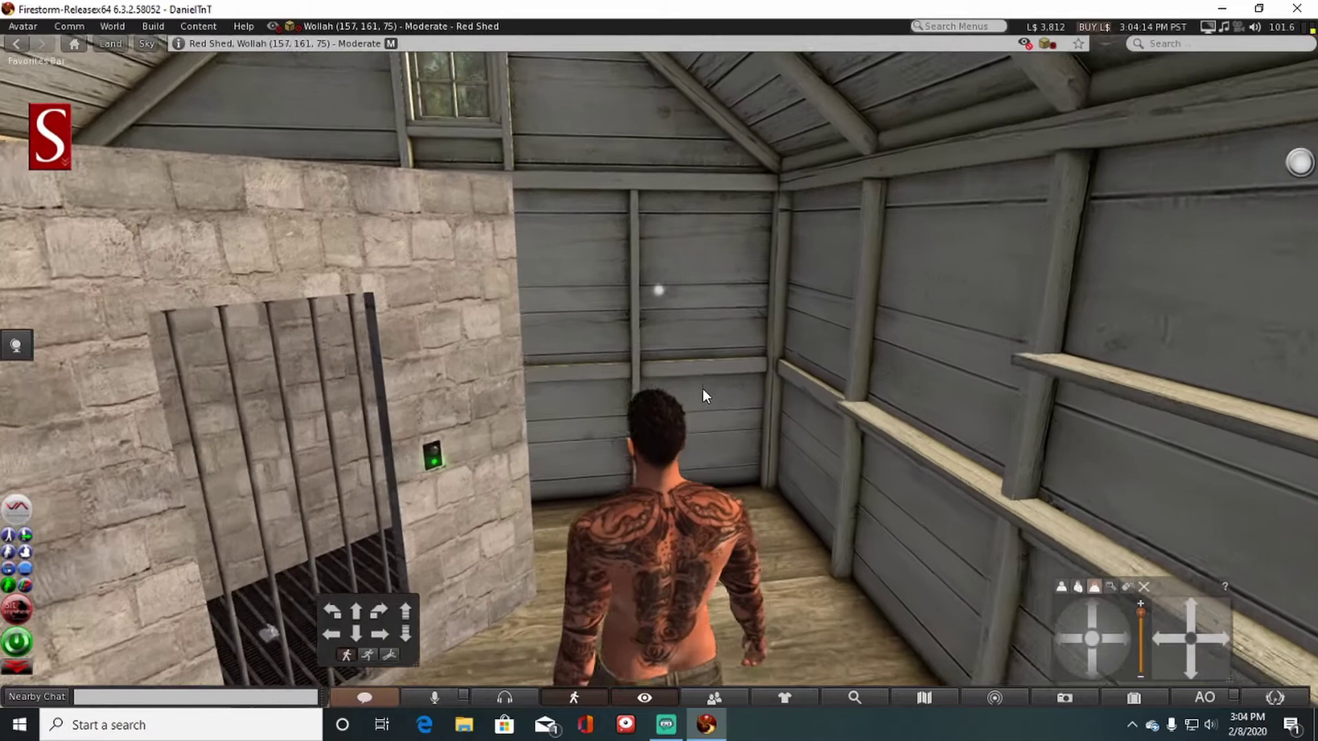
pyautogui.press('Left')
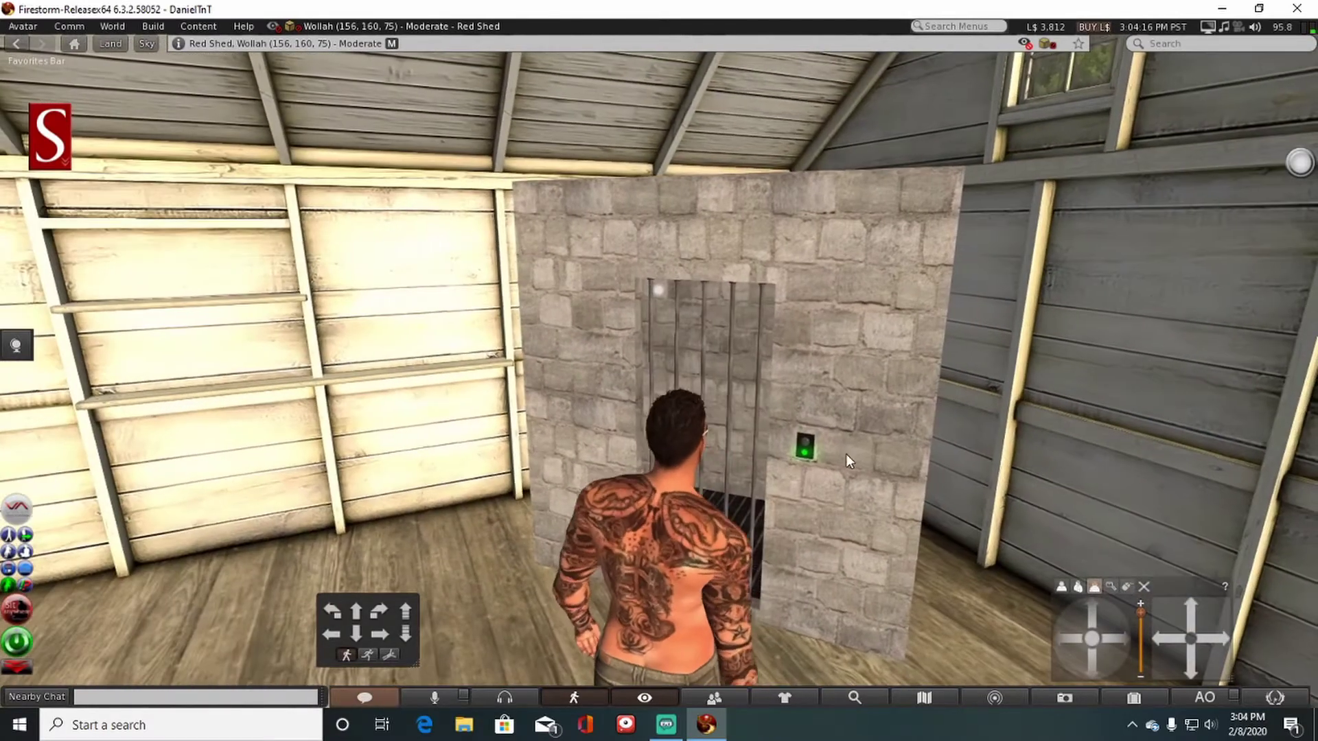
# Step: Check the cell door's menu twice (closed, unlocked), dismiss it, and step back
pyautogui.click(805, 450)
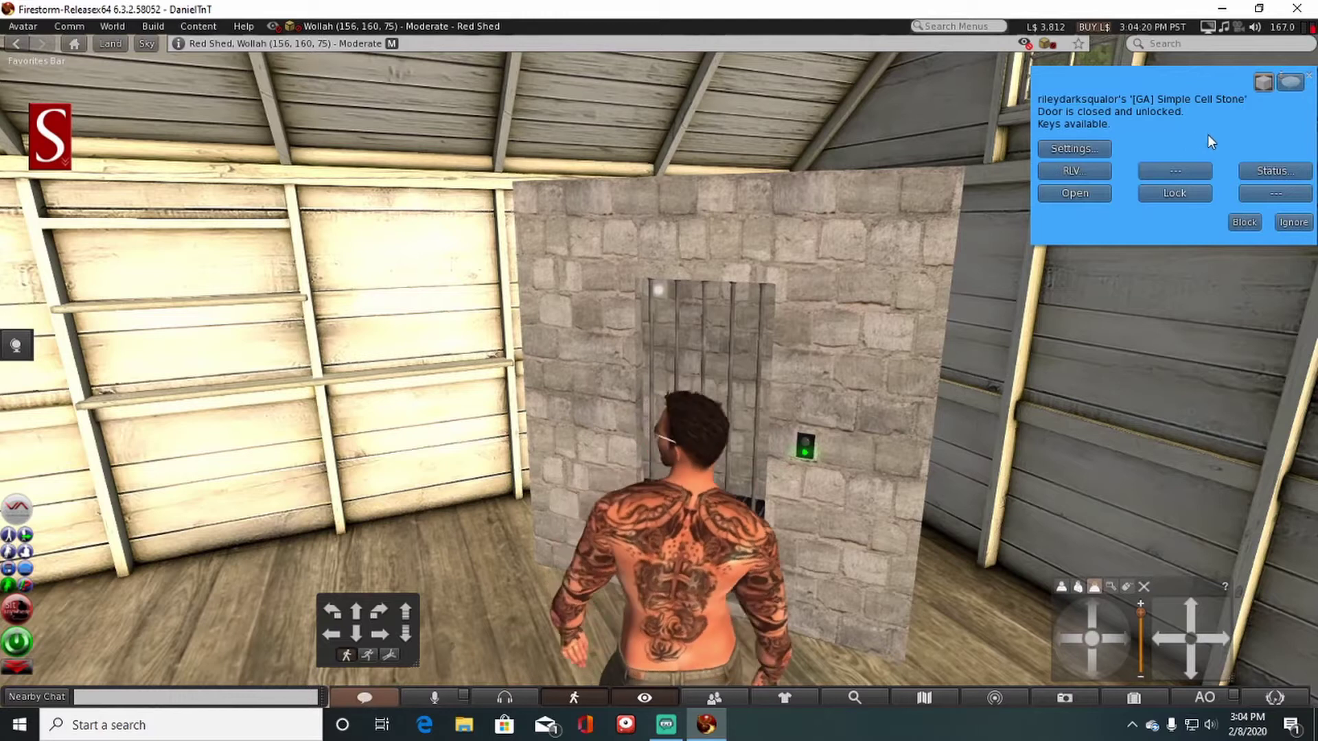
pyautogui.click(1174, 192)
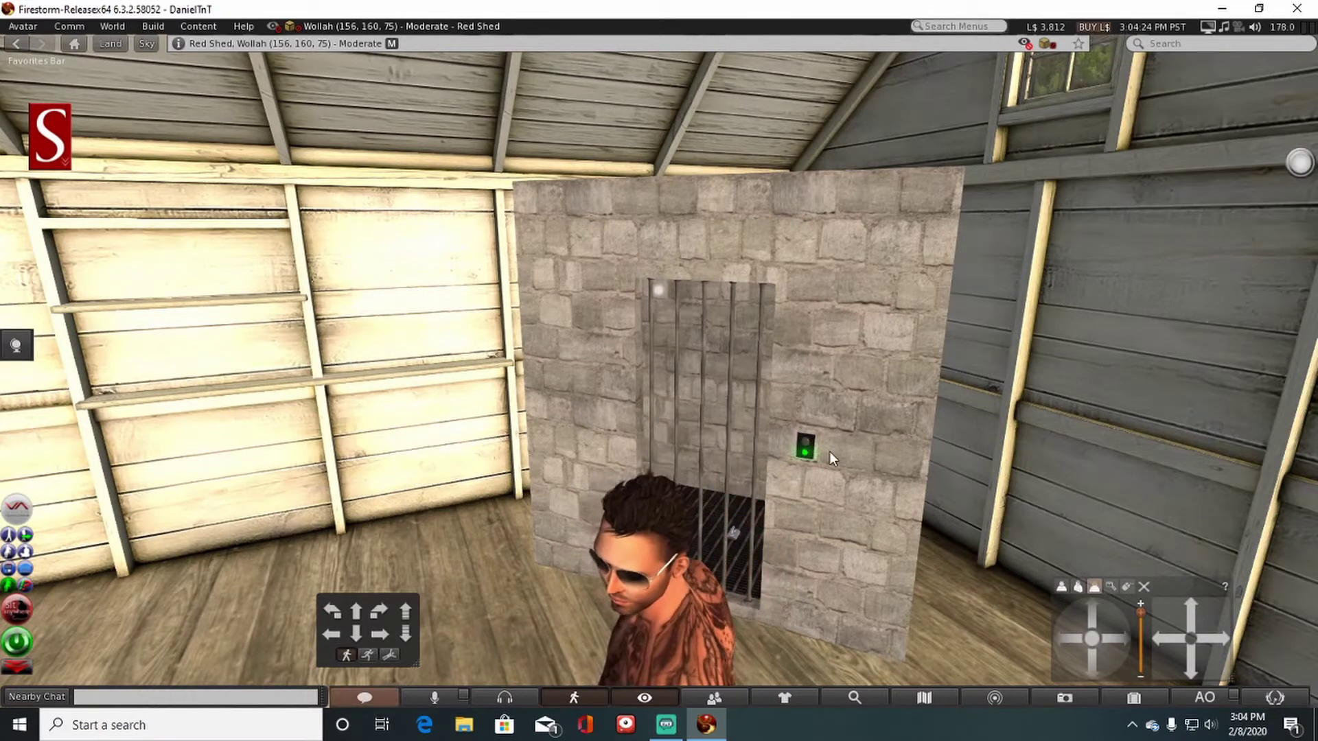
pyautogui.click(805, 452)
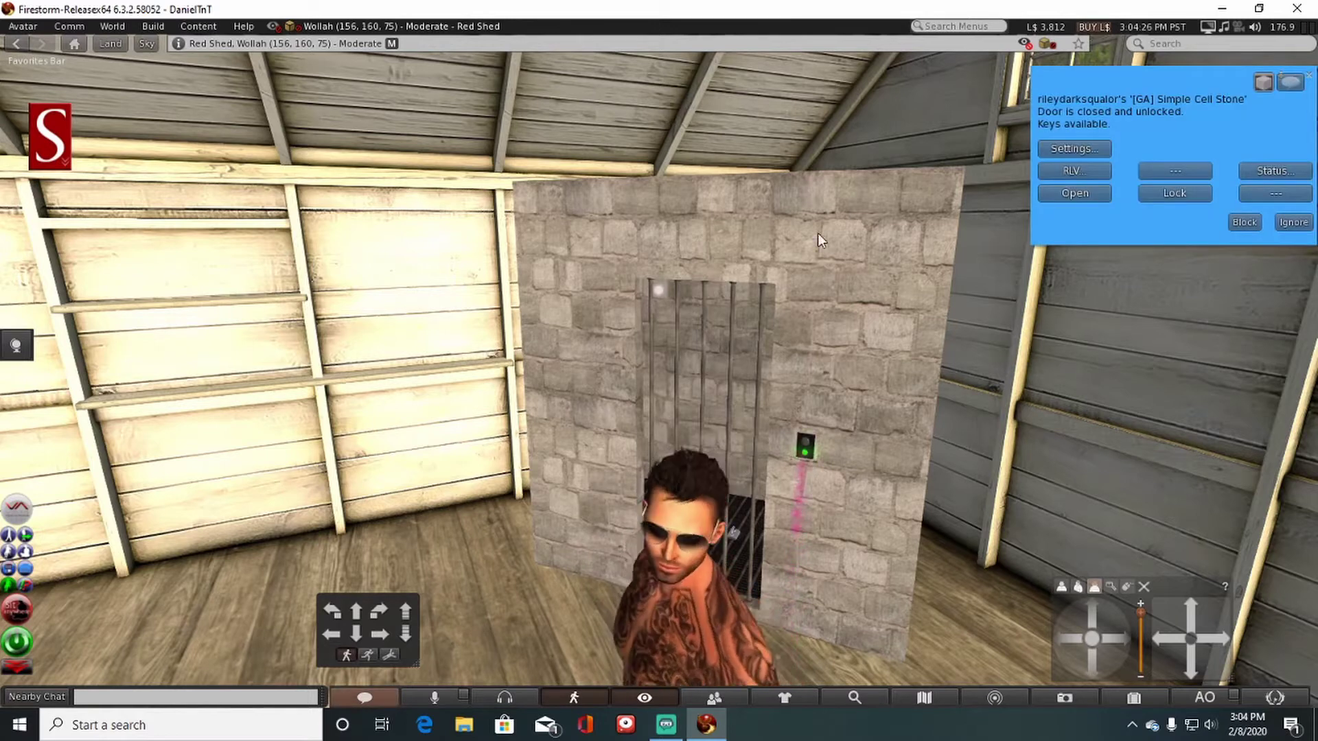
pyautogui.click(1312, 81)
pyautogui.press('Up')
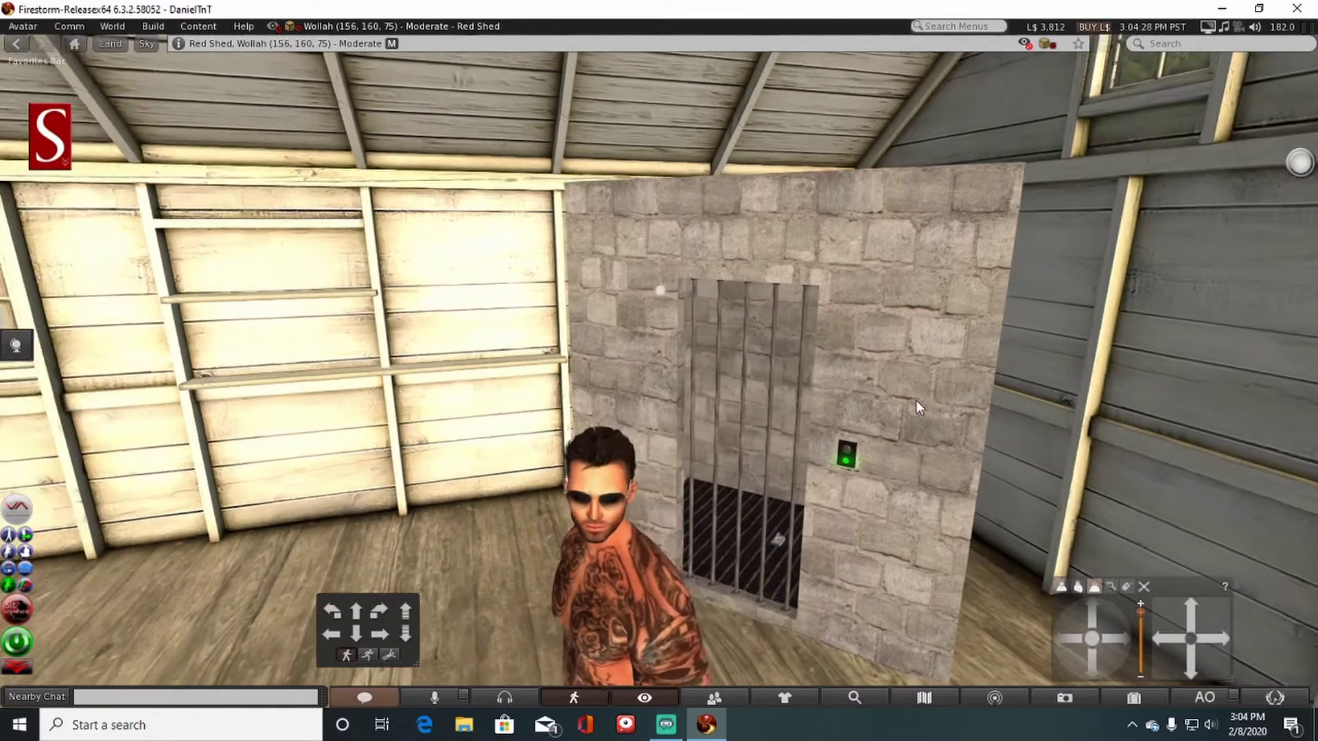
pyautogui.press('Right')
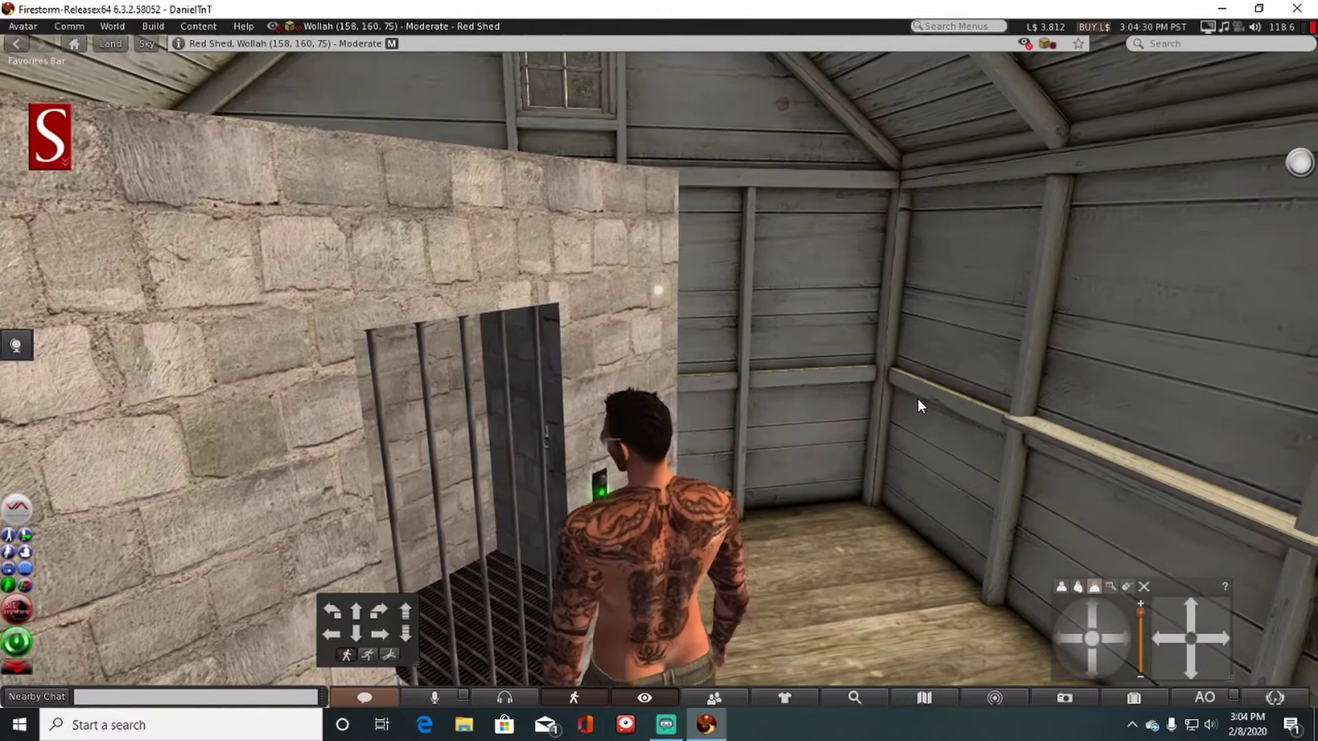
pyautogui.press('Down')
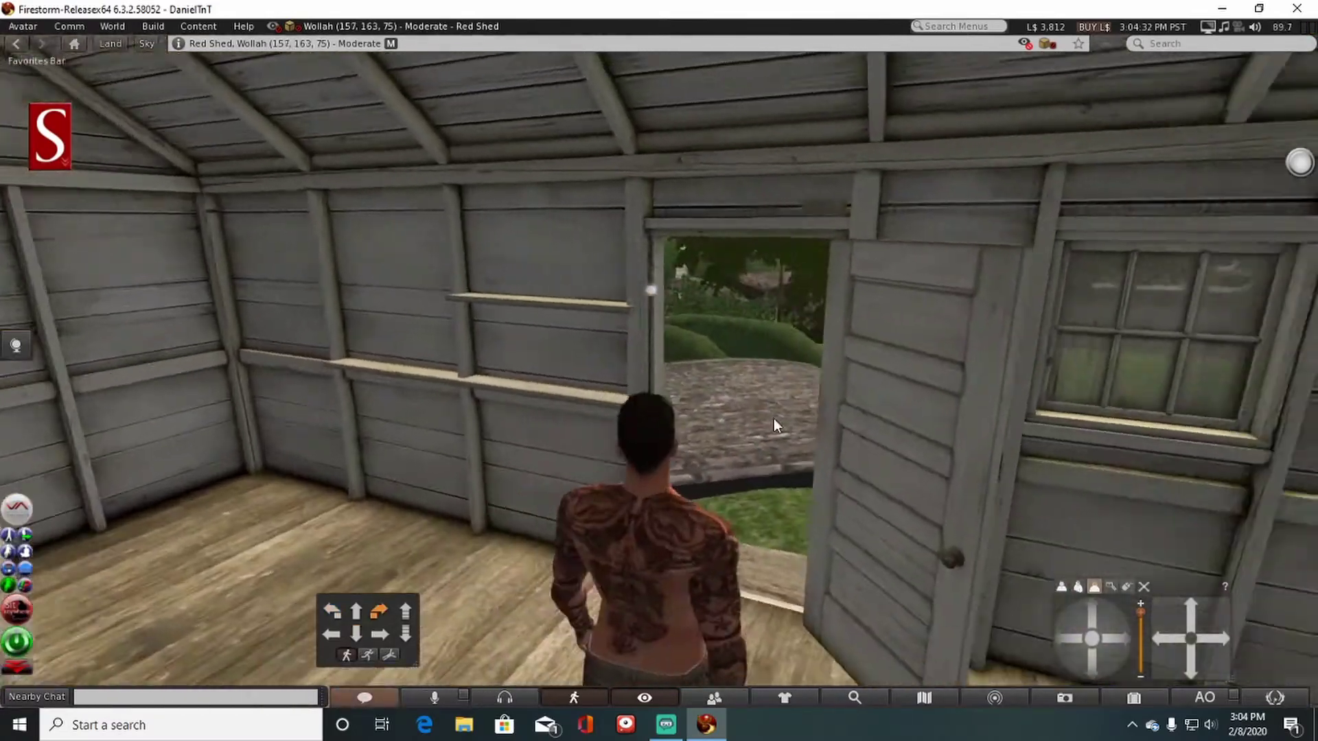
# Step: Walk out of the shed and up the cobbled farm path
pyautogui.press('Up')
pyautogui.press('Left')
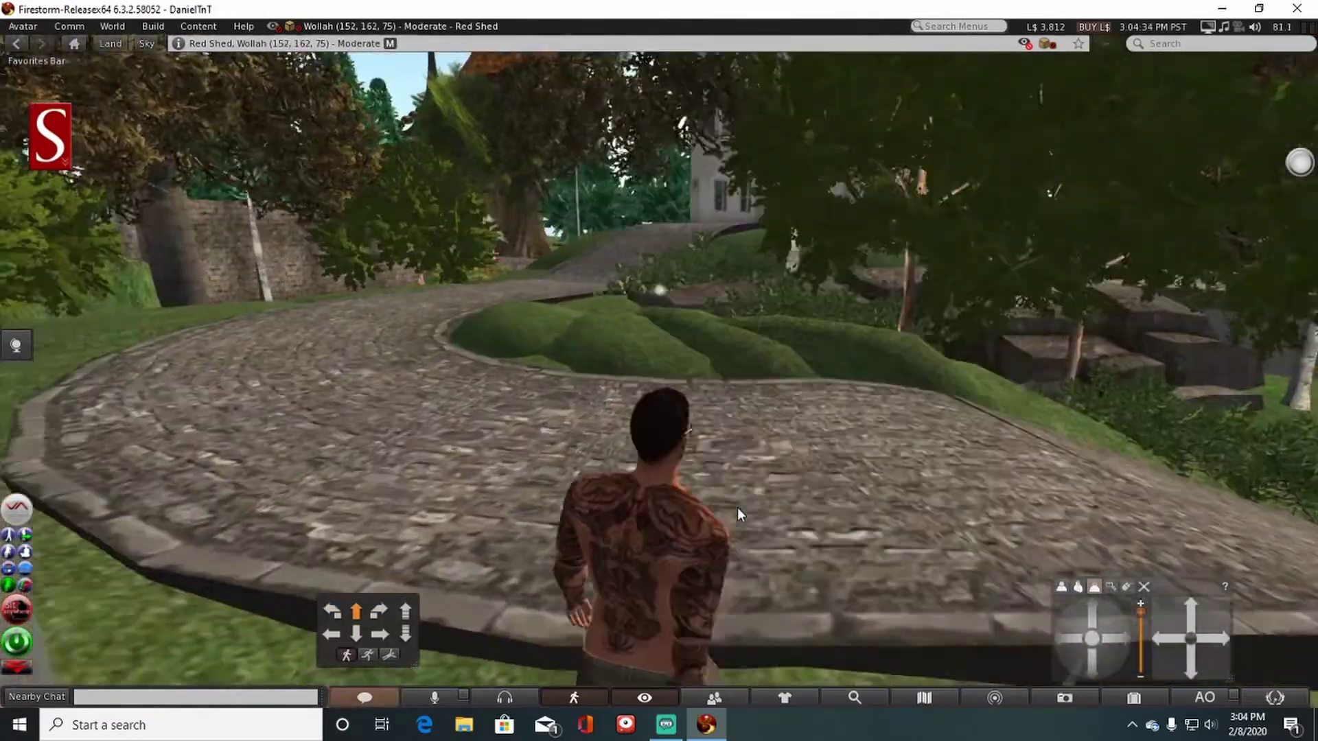
pyautogui.press('Up')
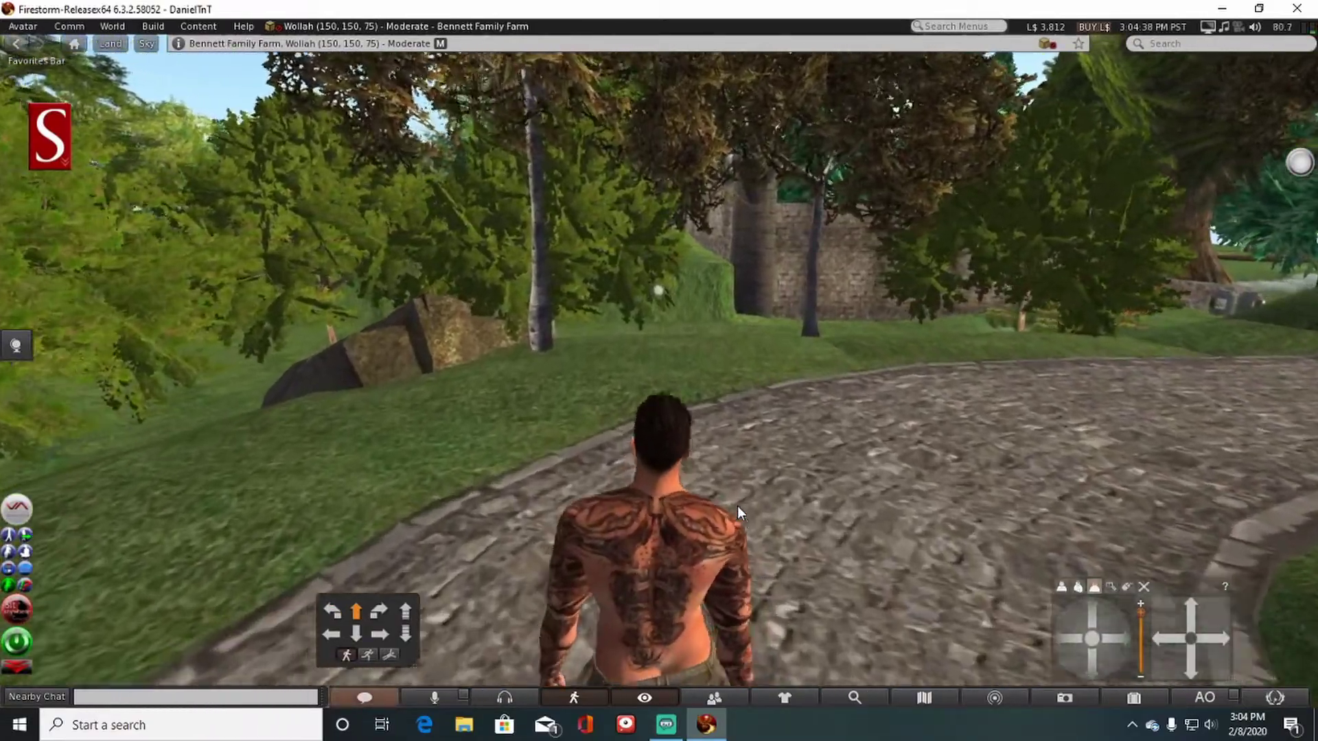
pyautogui.press('Right')
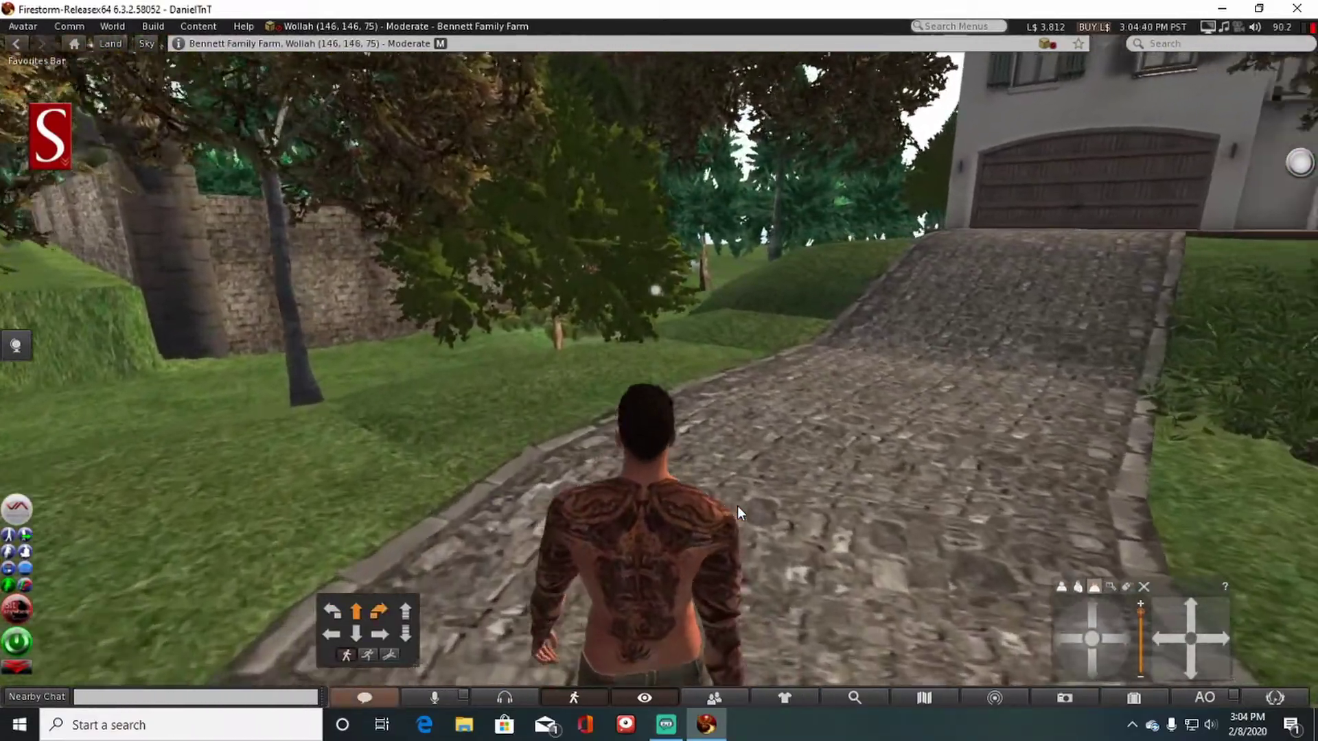
pyautogui.press('Up')
# Step: Look around the driveway, then face the house with the garage
pyautogui.press('Right')
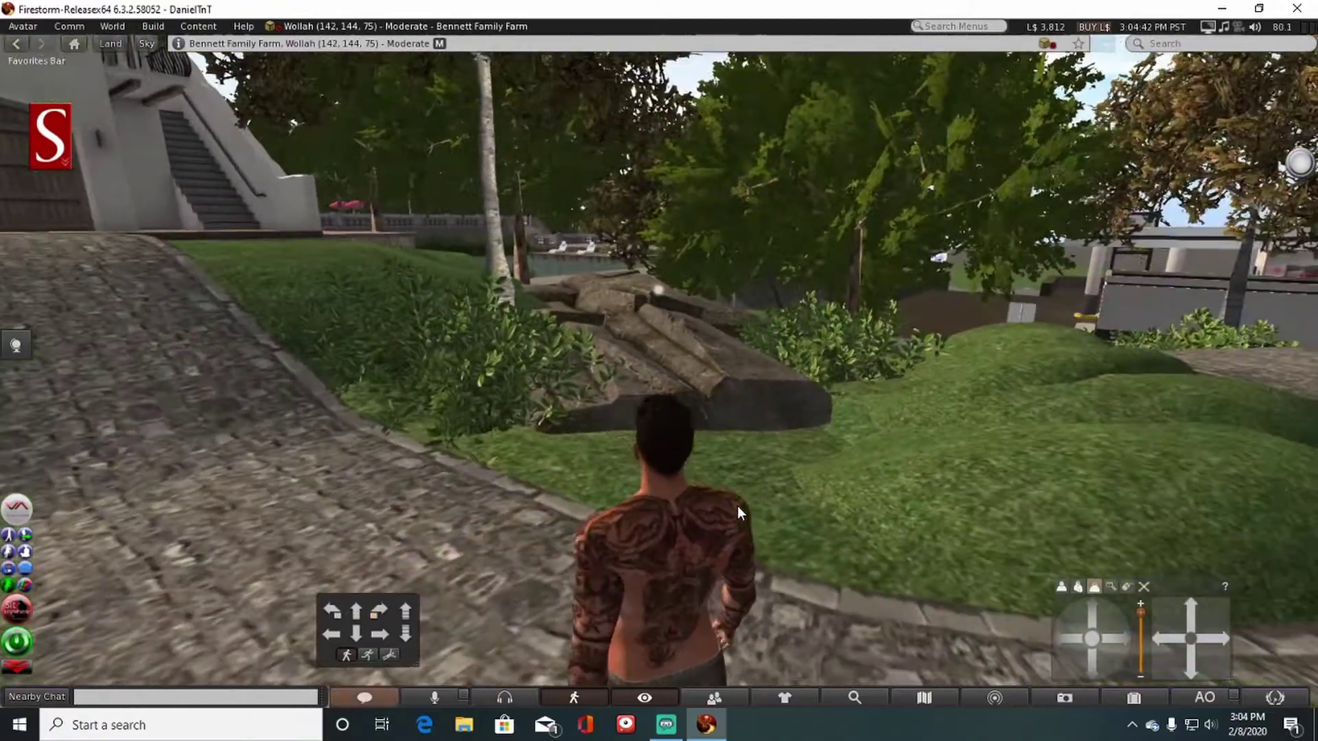
pyautogui.press('Left')
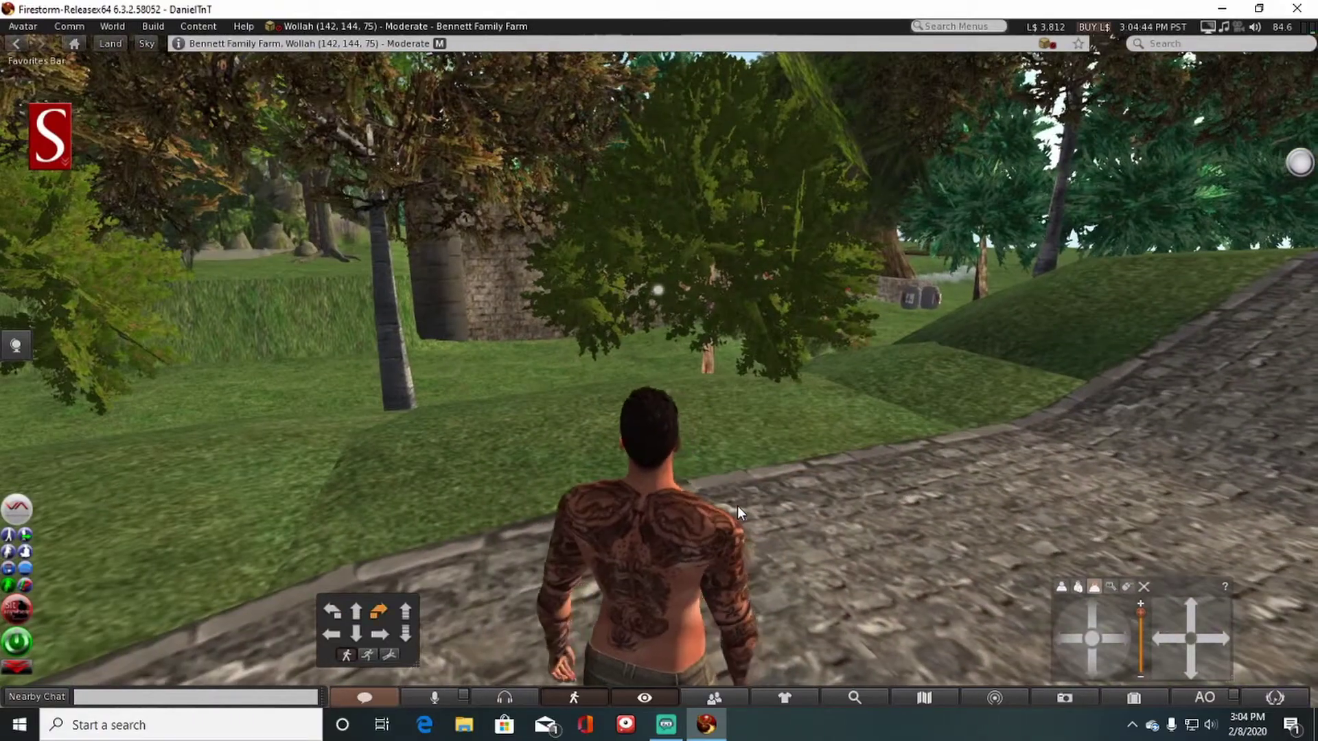
pyautogui.press('Right')
pyautogui.press('Right')
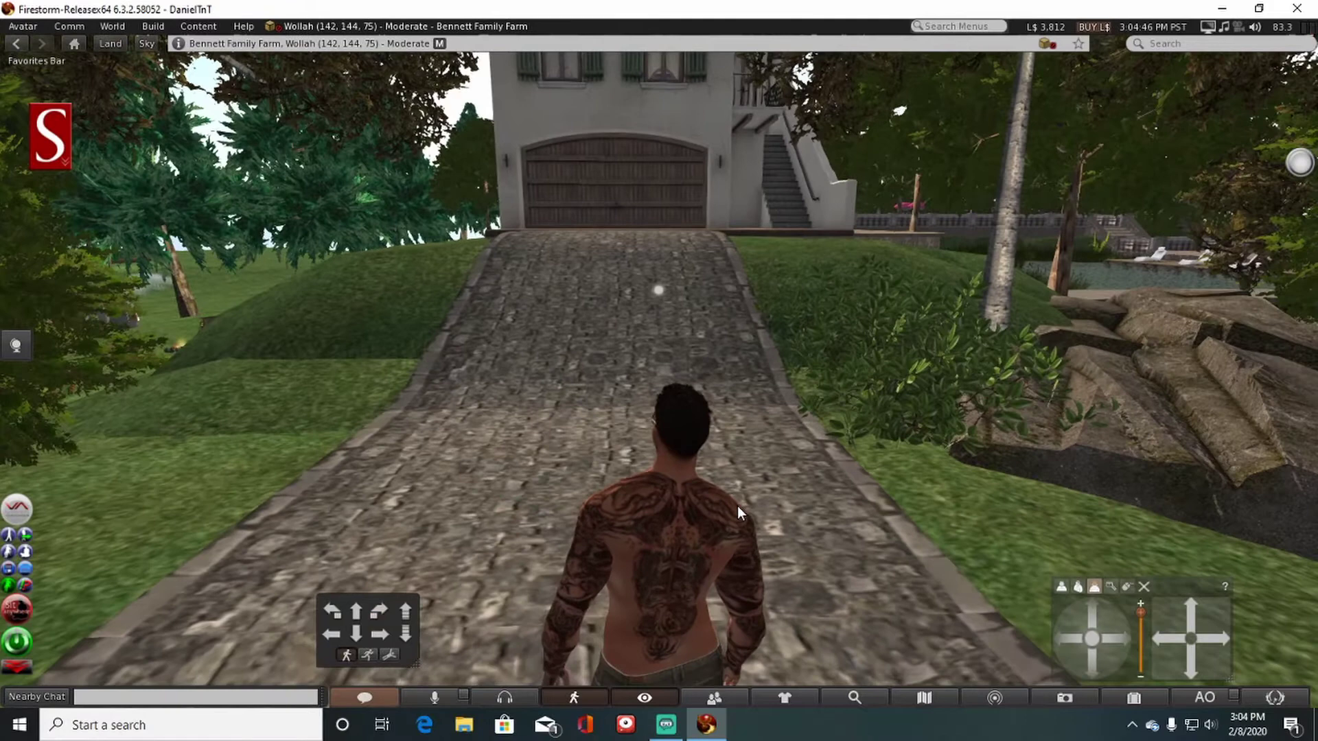
pyautogui.press('Right')
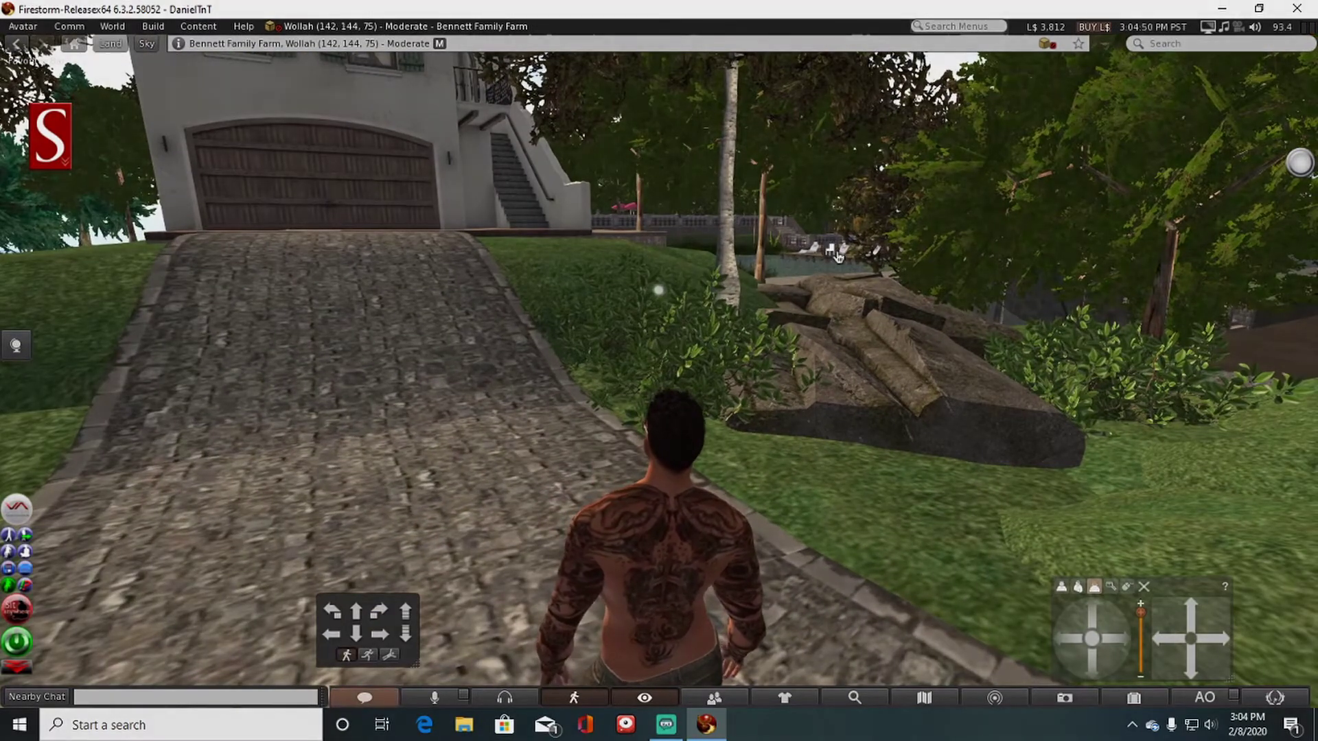
pyautogui.press('Left')
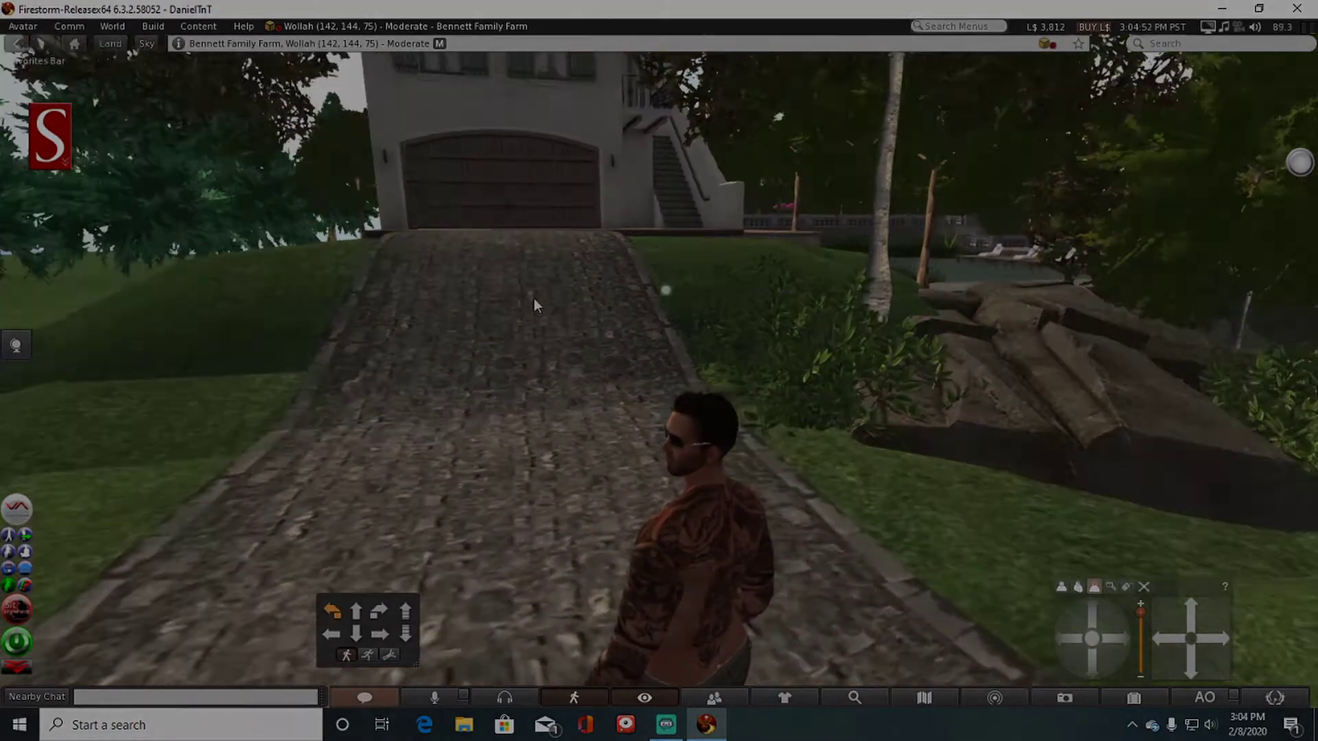
pyautogui.press('Up')
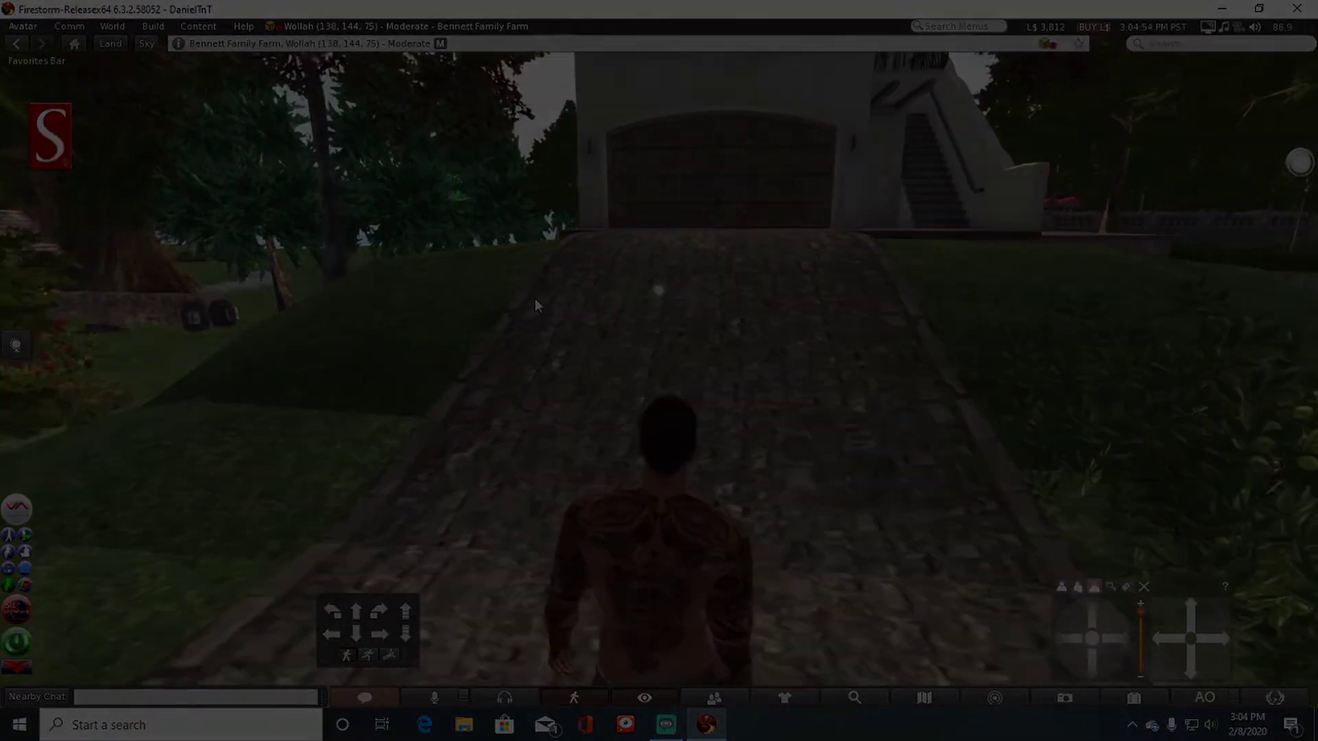